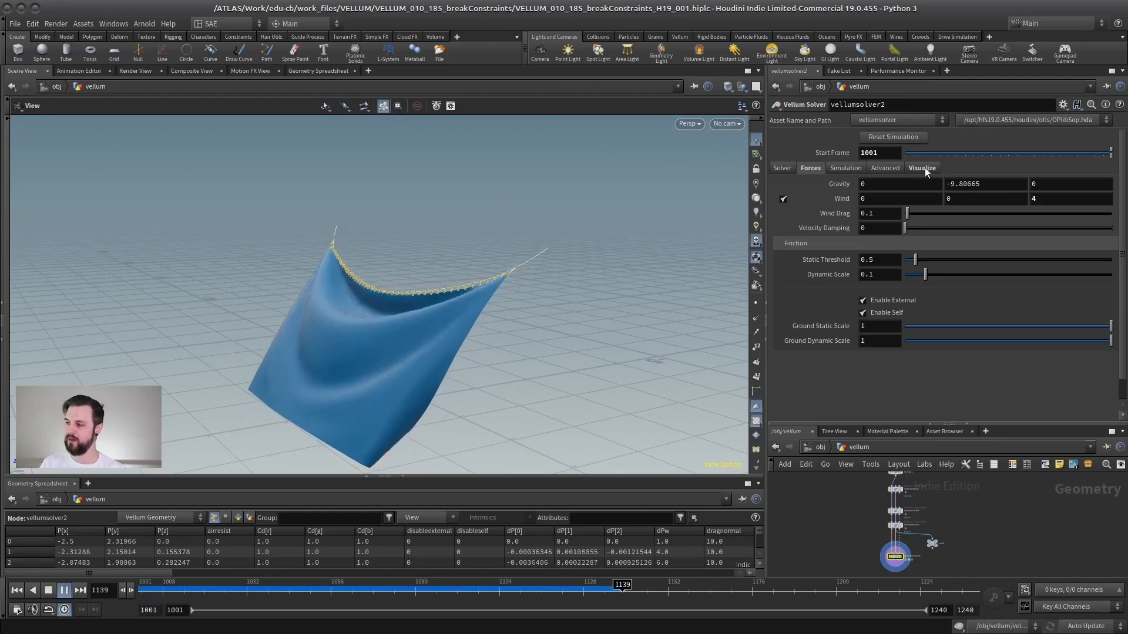
Play the cloth simulation and examine it alongside the Vellum node network feeding the solver.
left_click(922, 168)
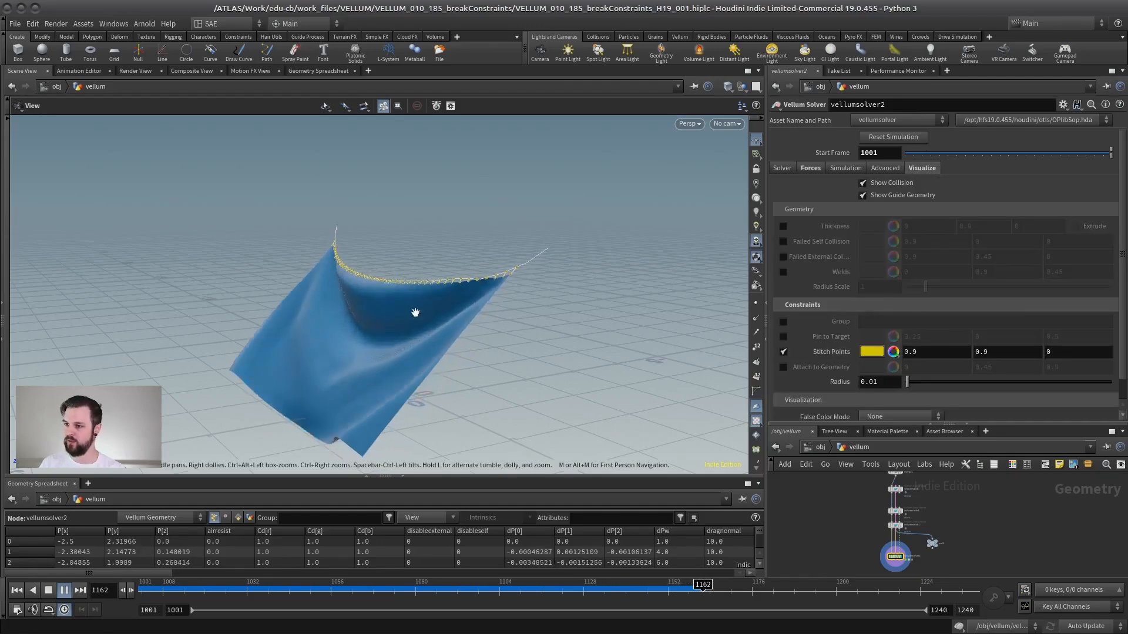
left_click_drag(415, 312, 452, 323)
left_click(66, 589)
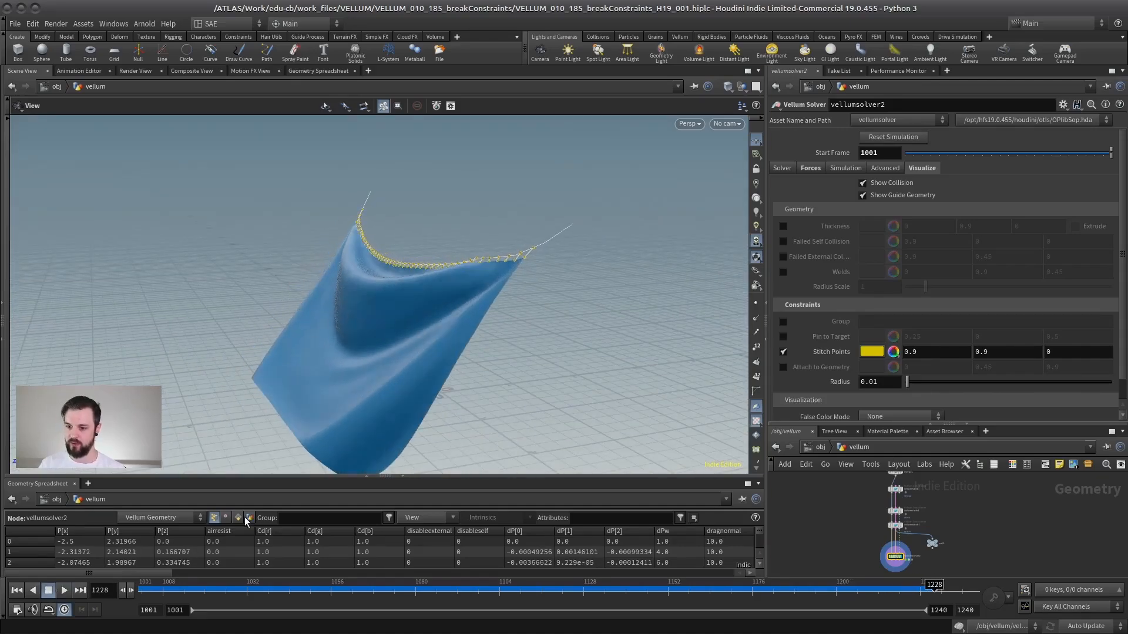
left_click_drag(976, 424, 973, 206)
right_click_drag(957, 389, 994, 388)
middle_click_drag(904, 394, 966, 403)
right_click_drag(967, 403, 1009, 403)
left_click_drag(890, 427, 890, 414)
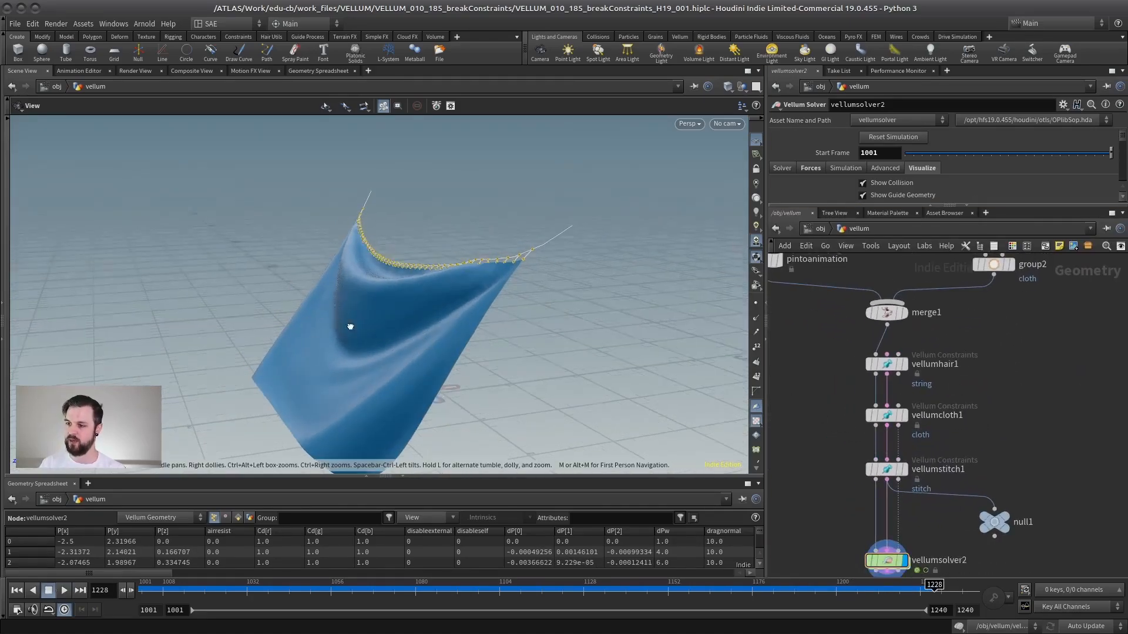
left_click_drag(350, 325, 353, 302)
left_click_drag(595, 345, 541, 352)
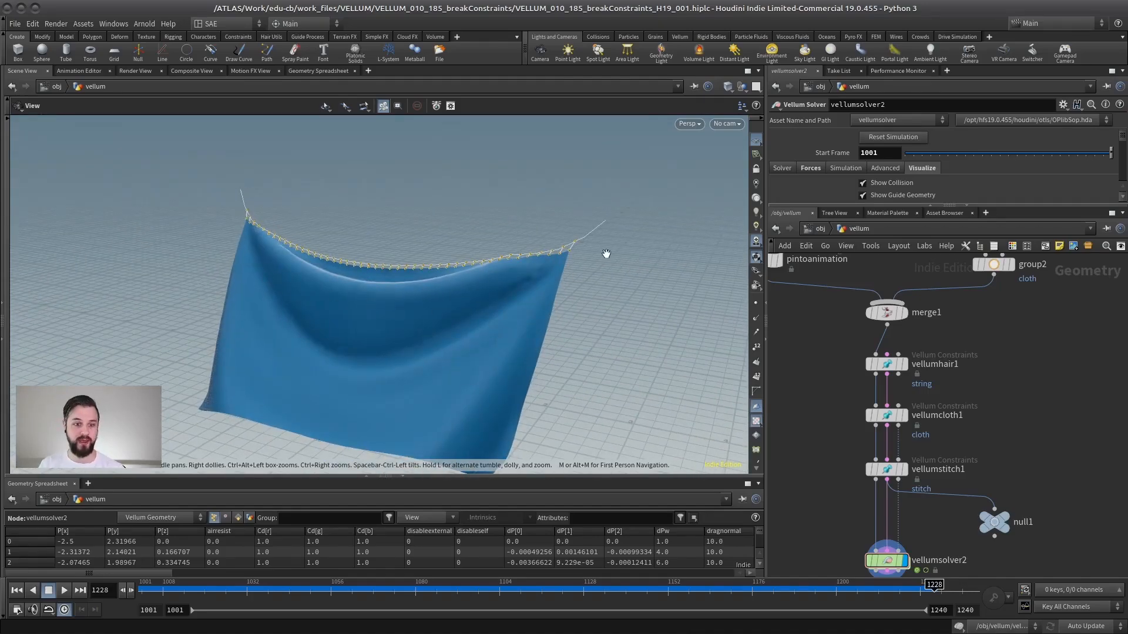
middle_click_drag(946, 441, 950, 421)
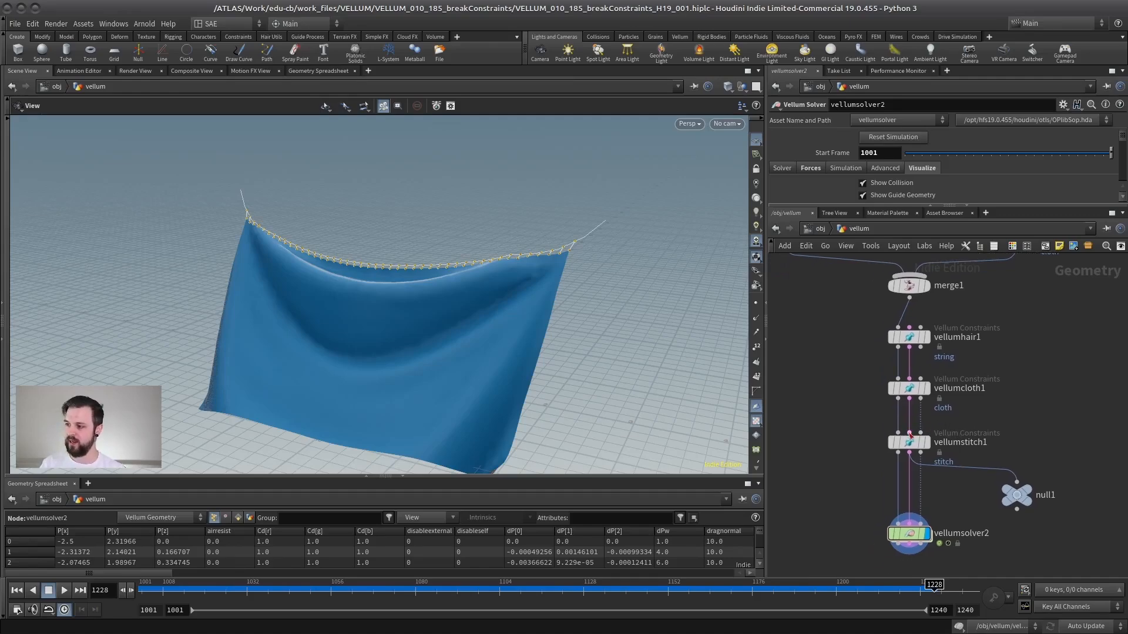
Enable Breaking on the vellumstitch1 stitch constraints.
left_click(893, 445)
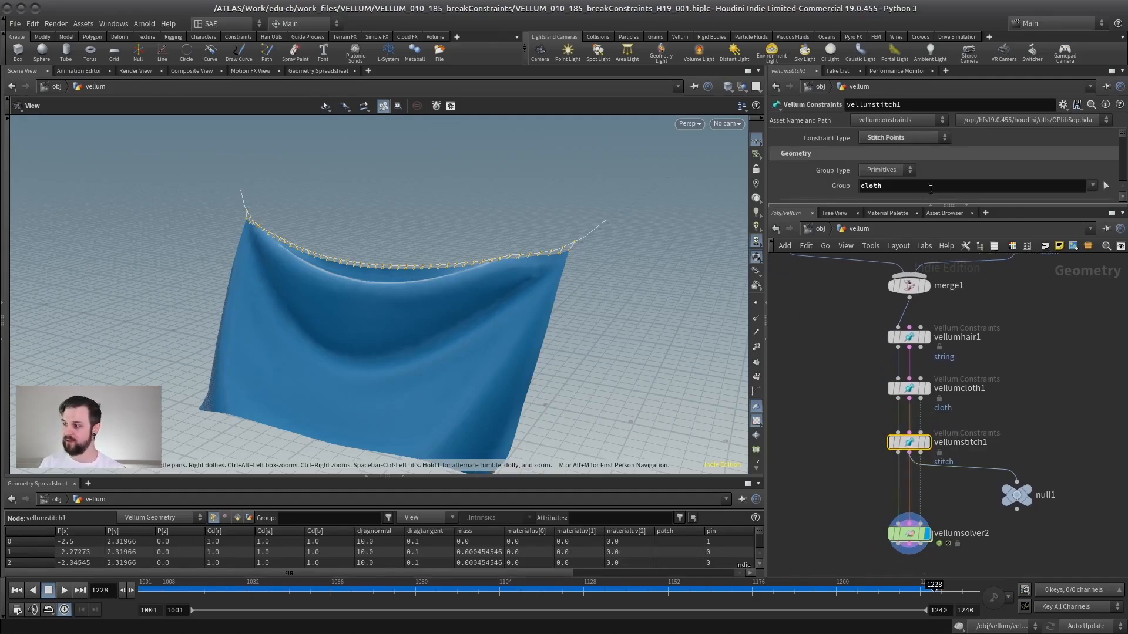
left_click_drag(952, 209, 952, 428)
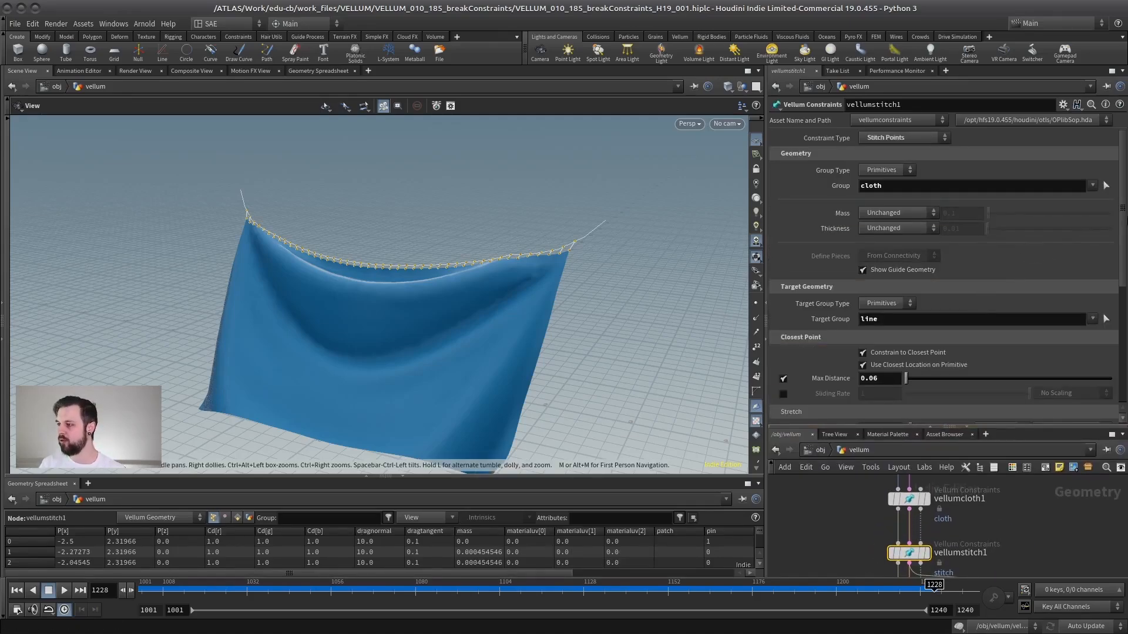
scroll(1119, 376, "down", 5)
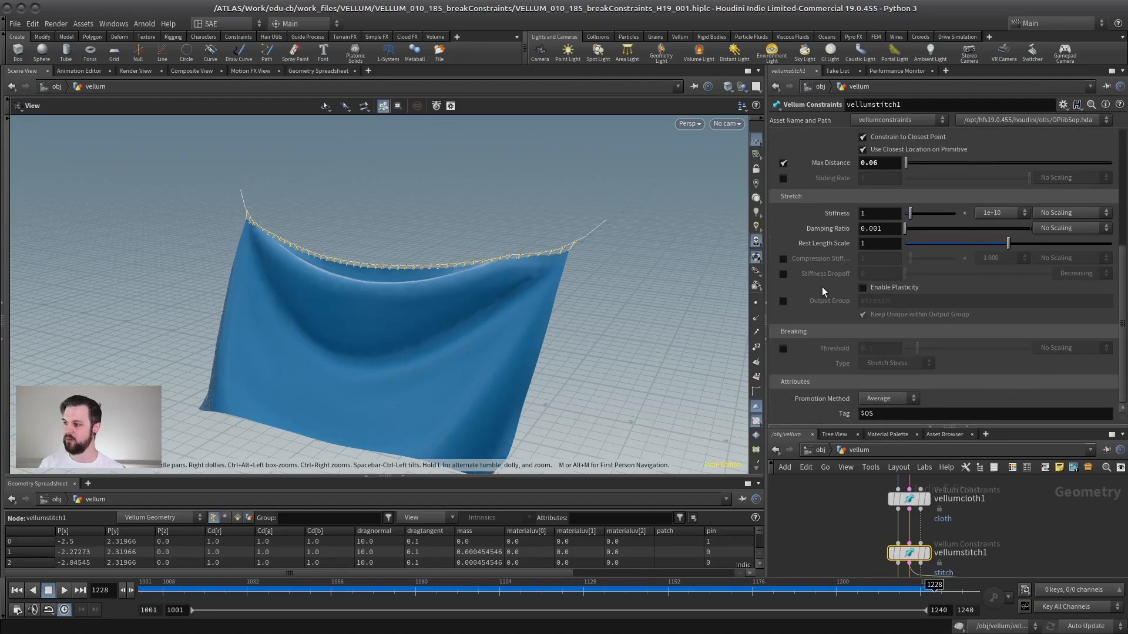
left_click(784, 349)
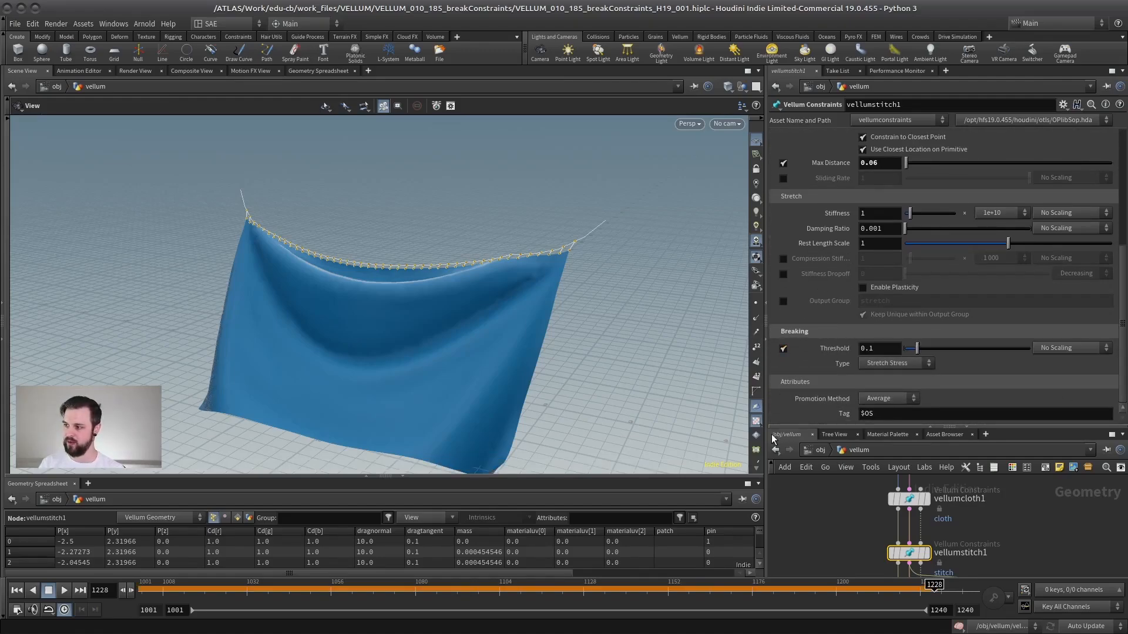
Replay the simulation from the start and review the breaking Type options.
left_click(23, 591)
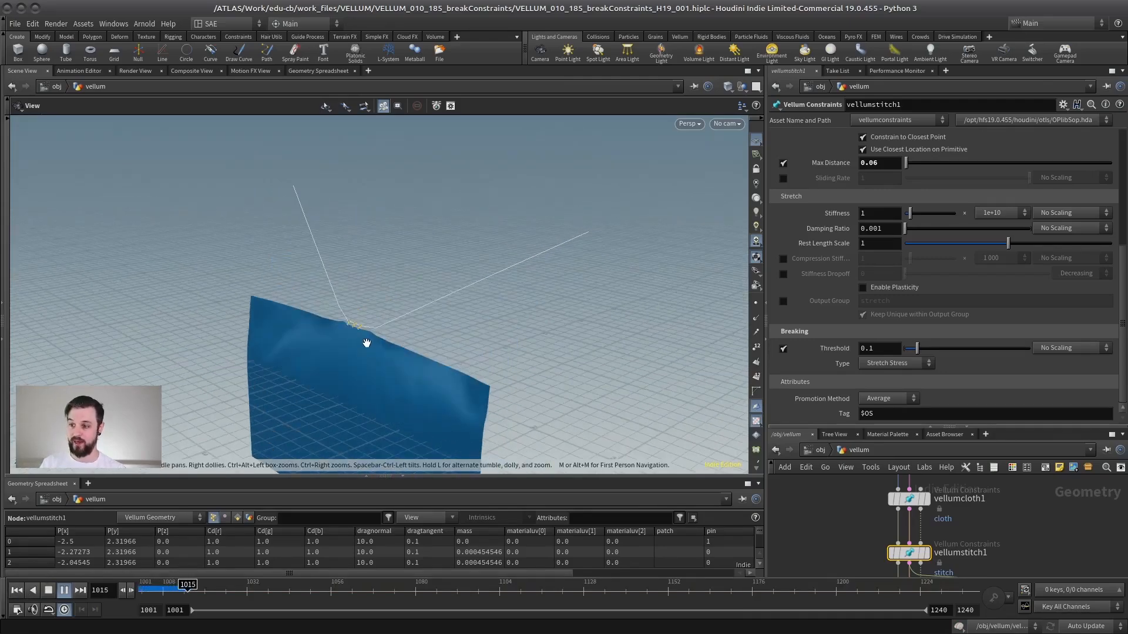
left_click(16, 591)
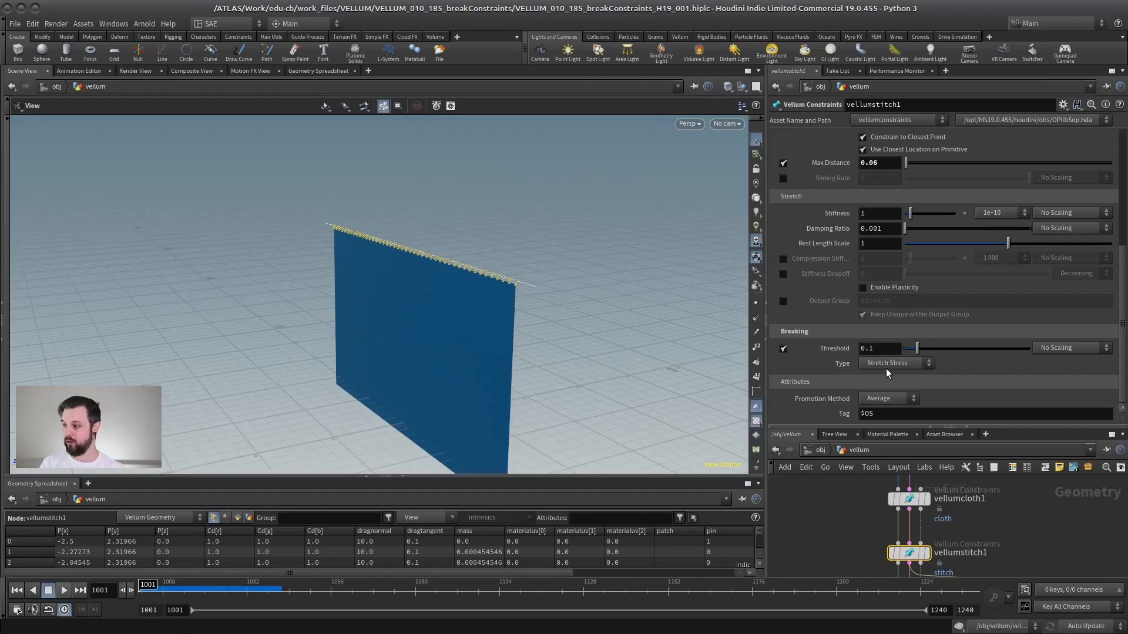
left_click(973, 367)
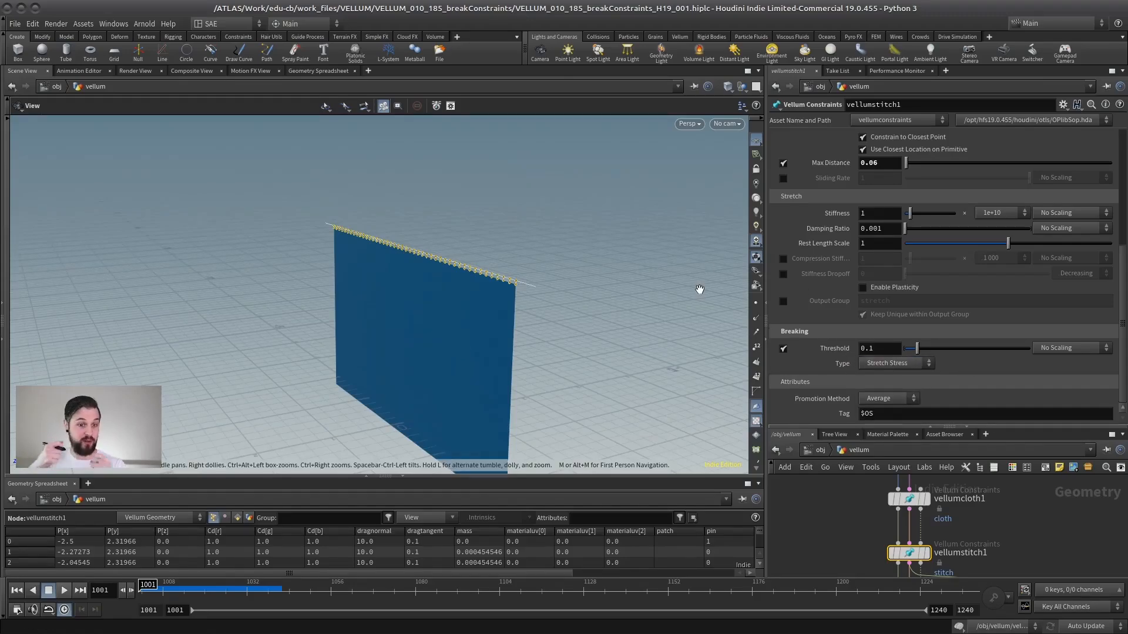
Set the breaking threshold to 1 and play the simulation.
left_click_drag(421, 271, 483, 270)
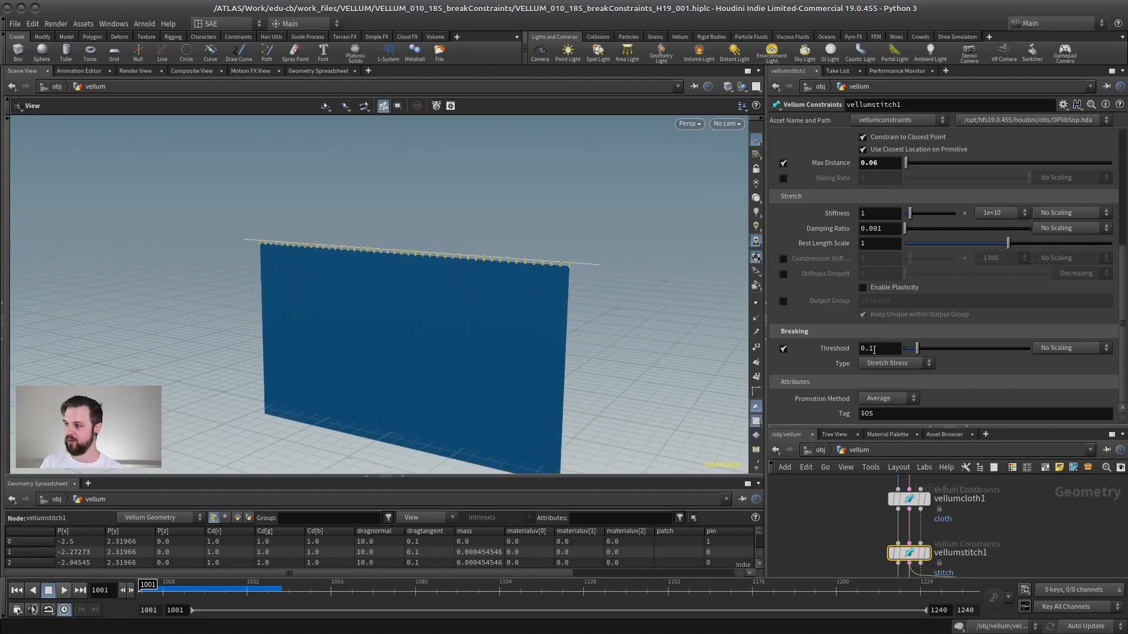
key("Return")
left_click(62, 590)
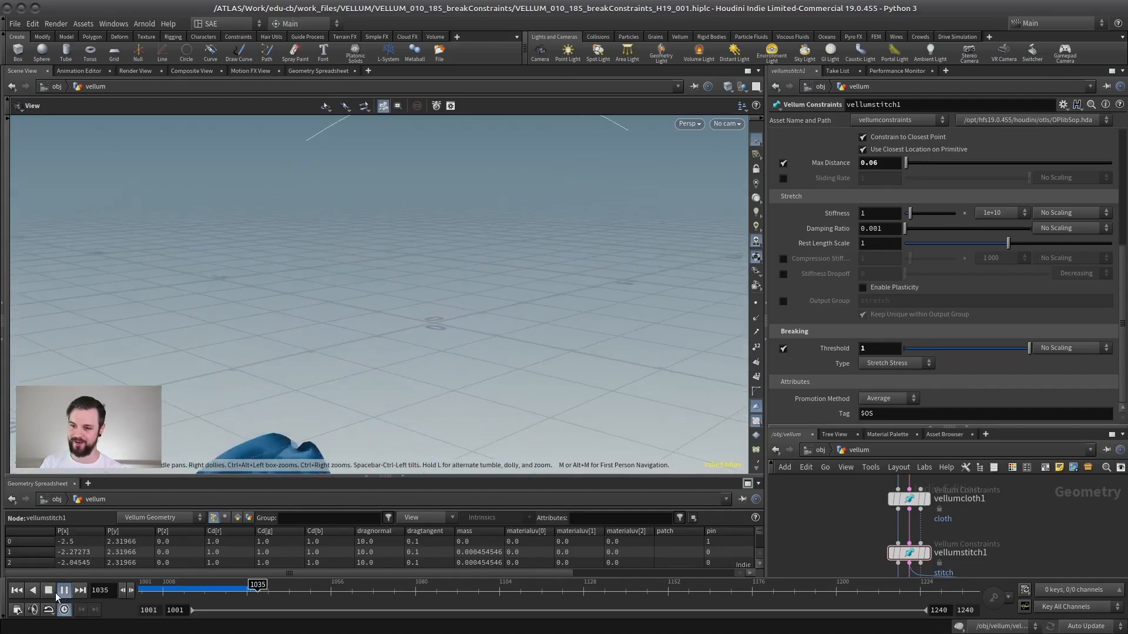
Set the breaking threshold to 10 and replay the simulation from the start.
key("ctrl+Left")
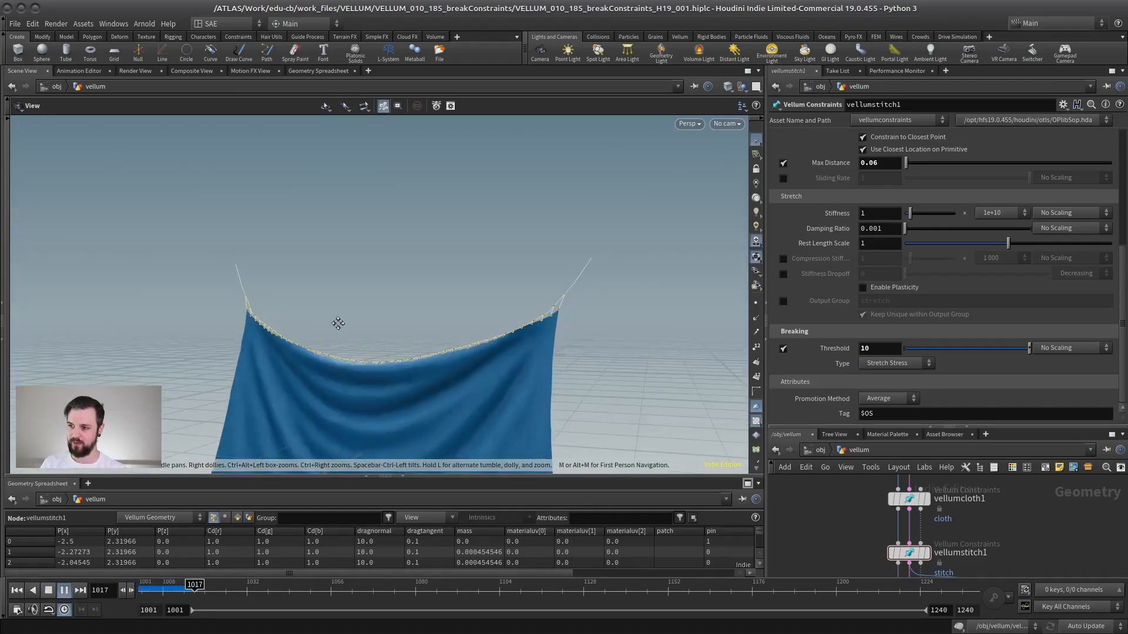
left_click_drag(307, 320, 360, 285)
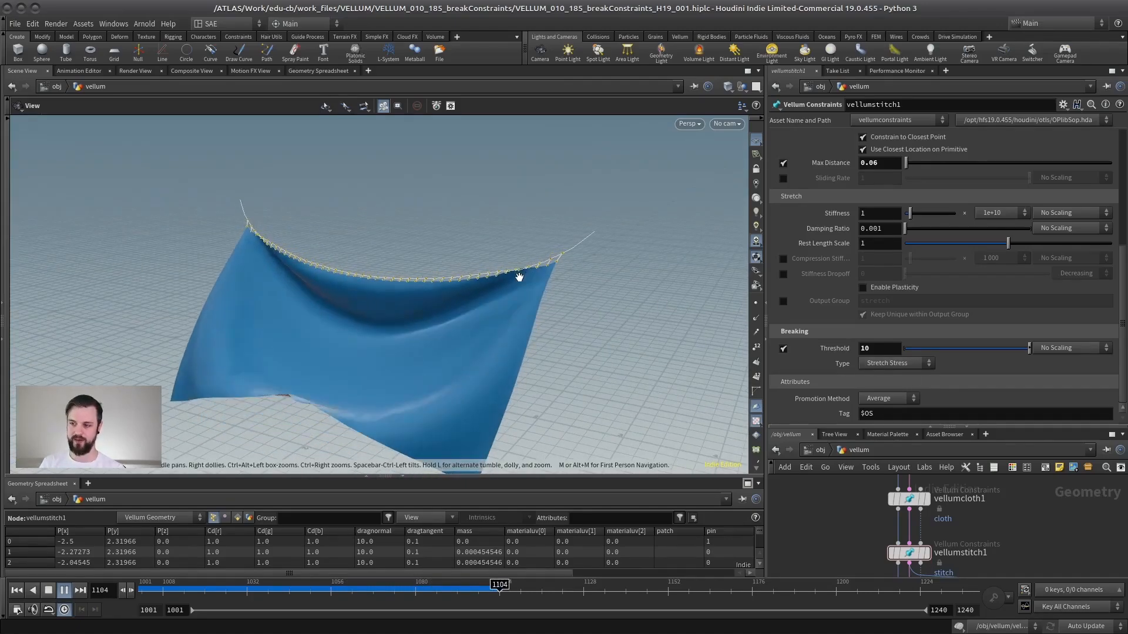
left_click(64, 590)
scroll(406, 270, "up", 3)
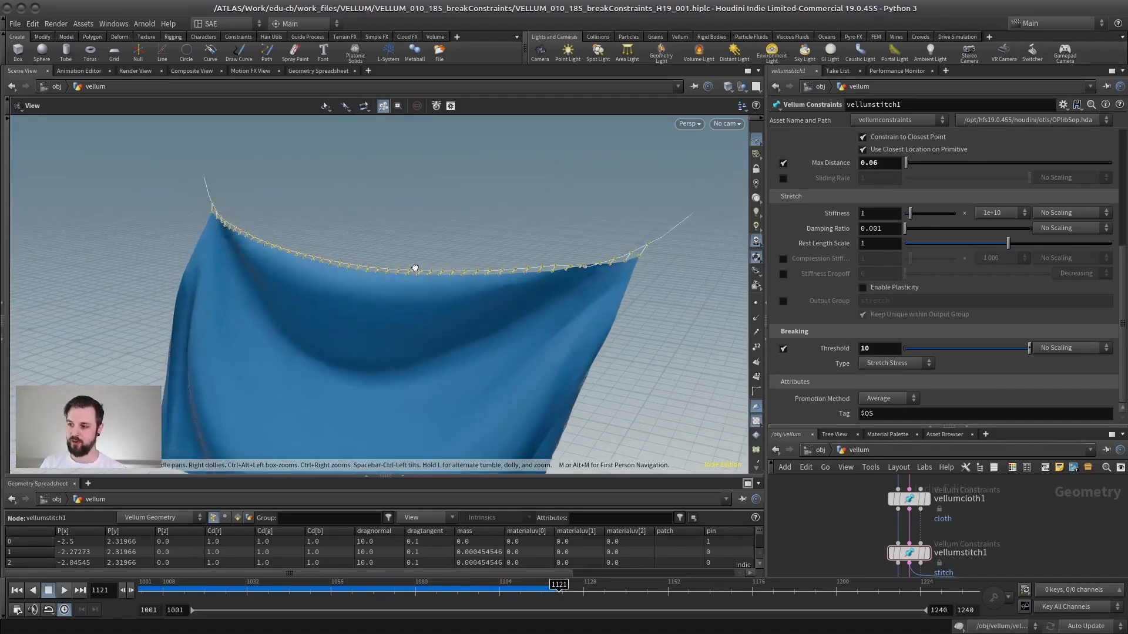
left_click_drag(415, 269, 478, 245)
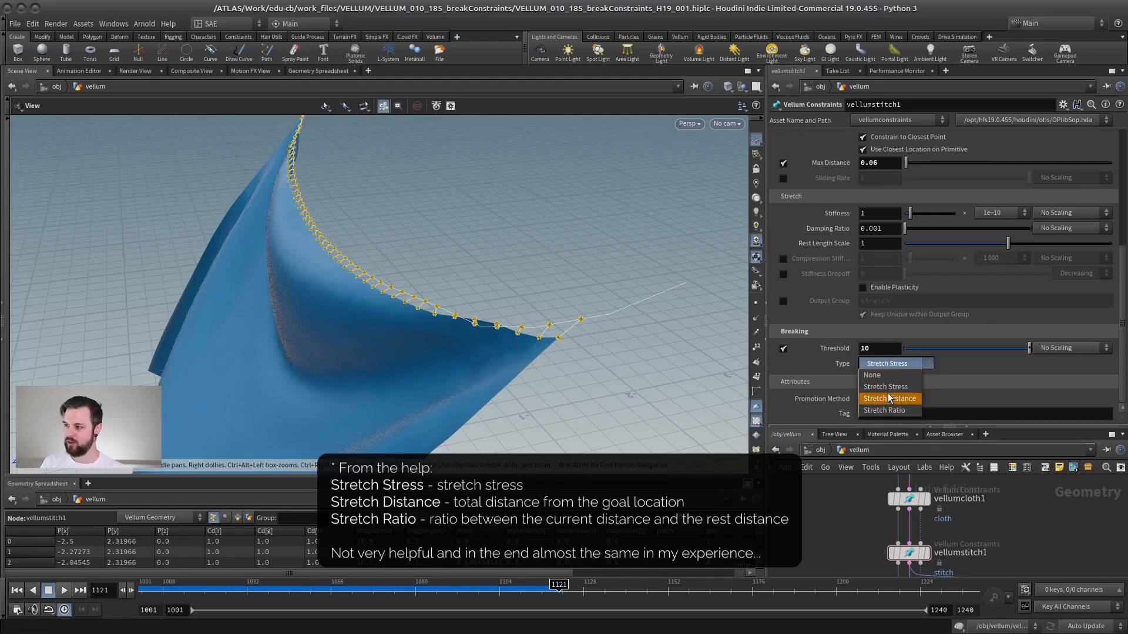
Review the breaking Type options for the stitch constraints, keeping Stretch Stress.
left_click(969, 342)
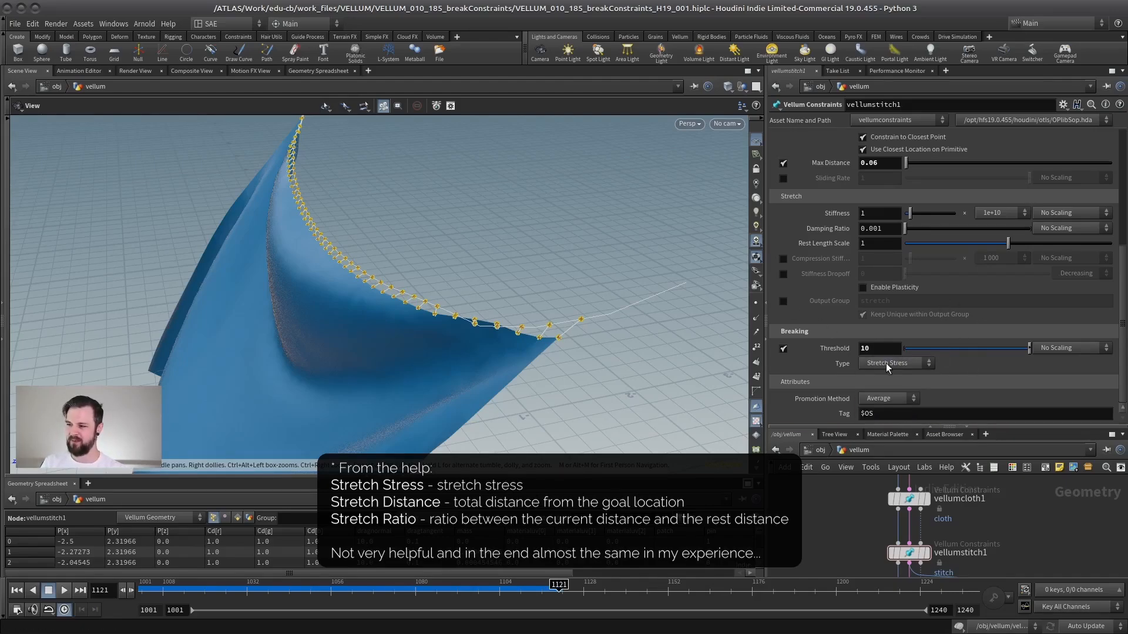
left_click(993, 369)
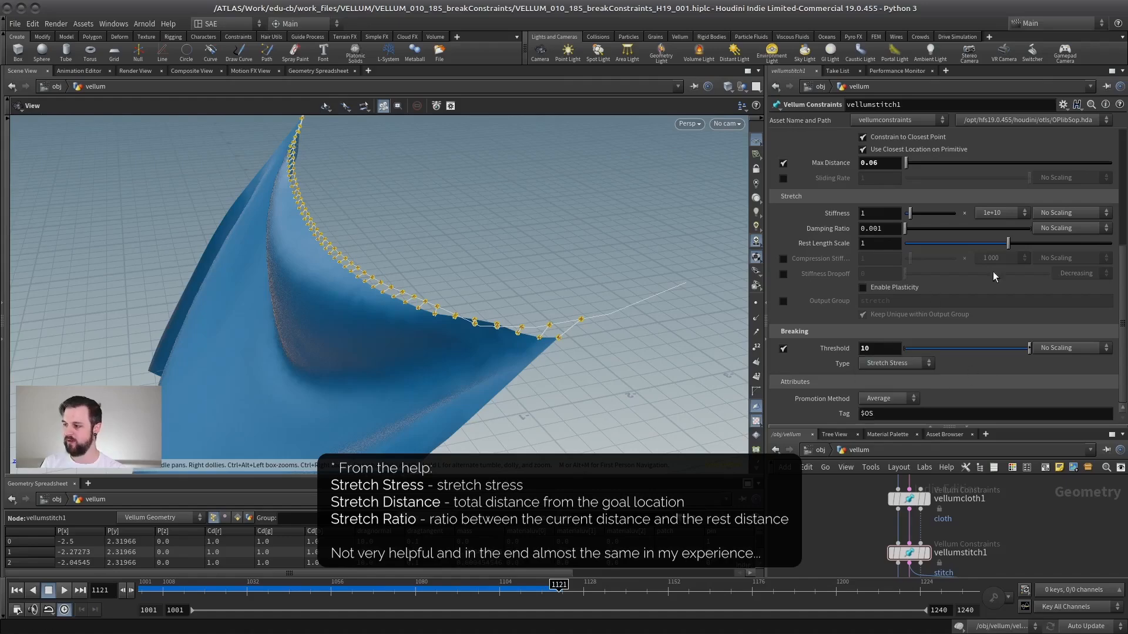
scroll(1118, 315, "up", 5)
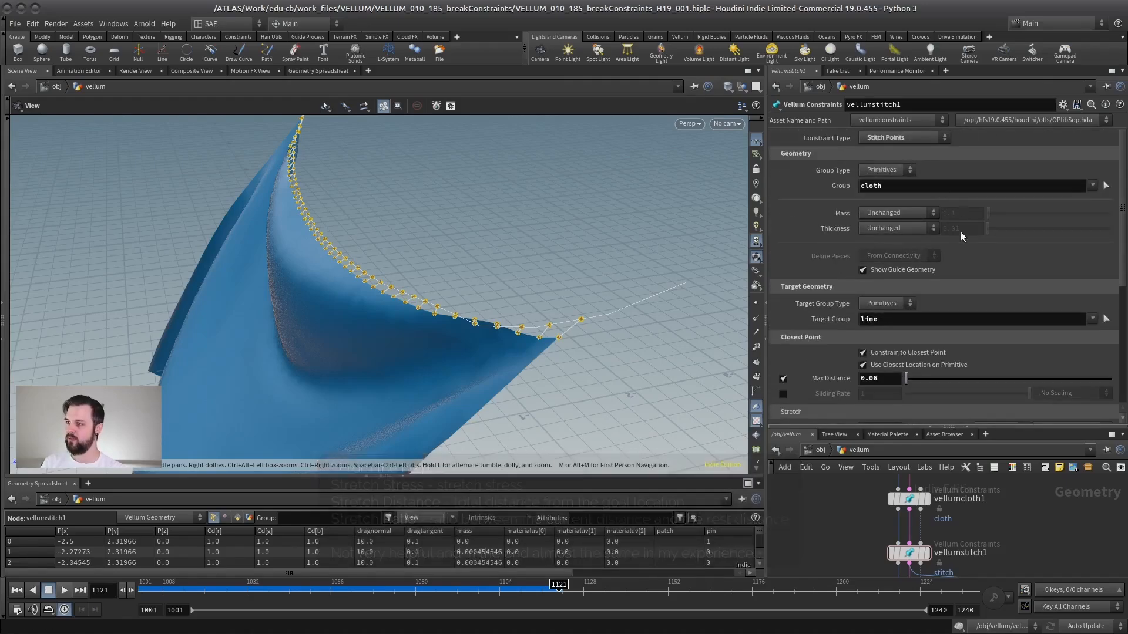
Select vellumsolver2 and set its False Color Mode to Stretch Stress.
left_click_drag(945, 433, 953, 222)
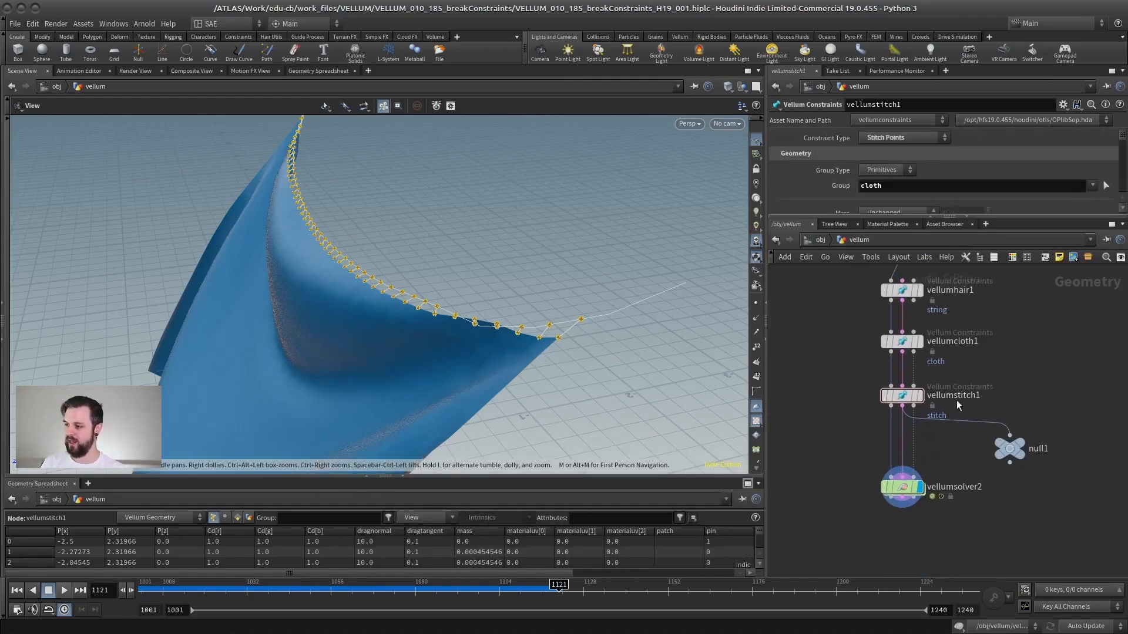
left_click(902, 486)
left_click(947, 220)
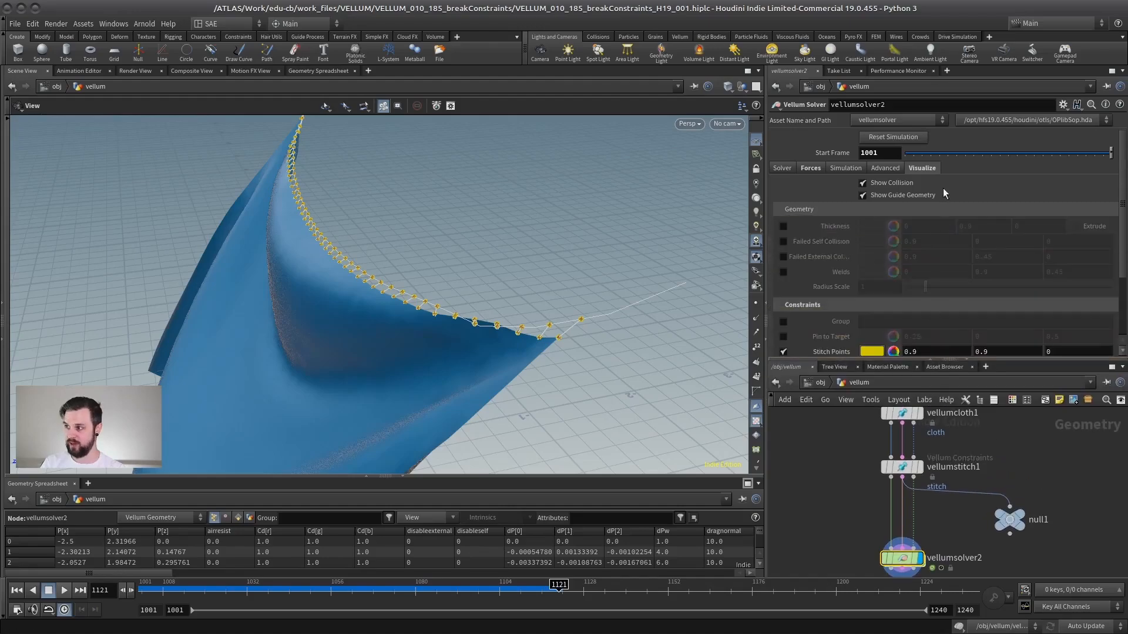
scroll(952, 269, "down", 4)
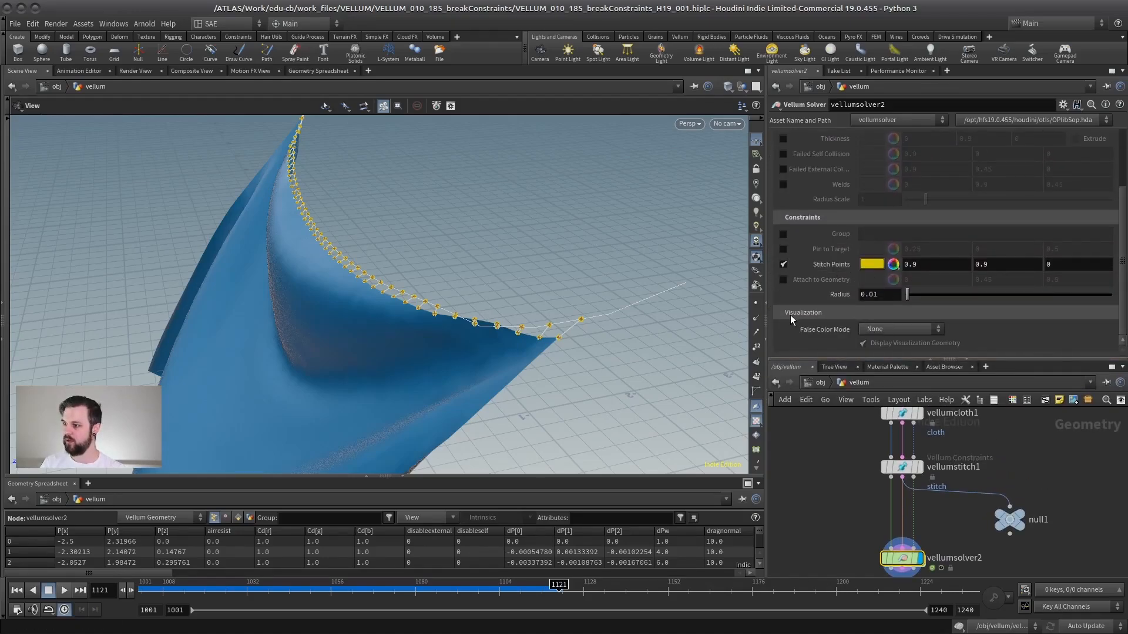
left_click(880, 329)
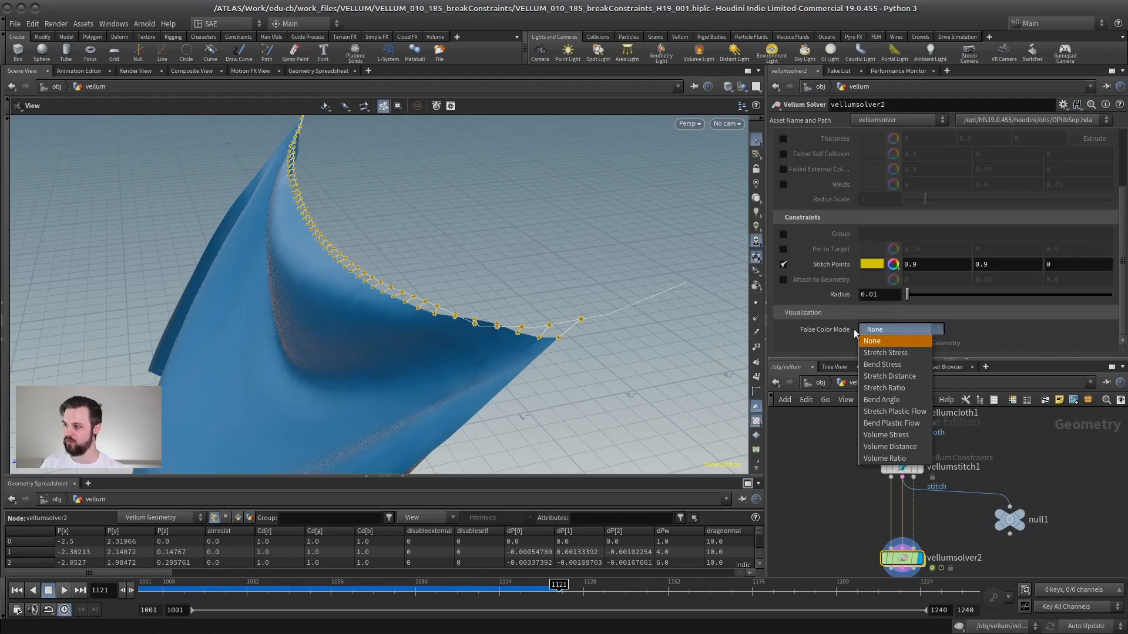
left_click(899, 357)
Replay the simulation from the start to examine the stretch stress colouring.
left_click_drag(551, 320, 479, 310)
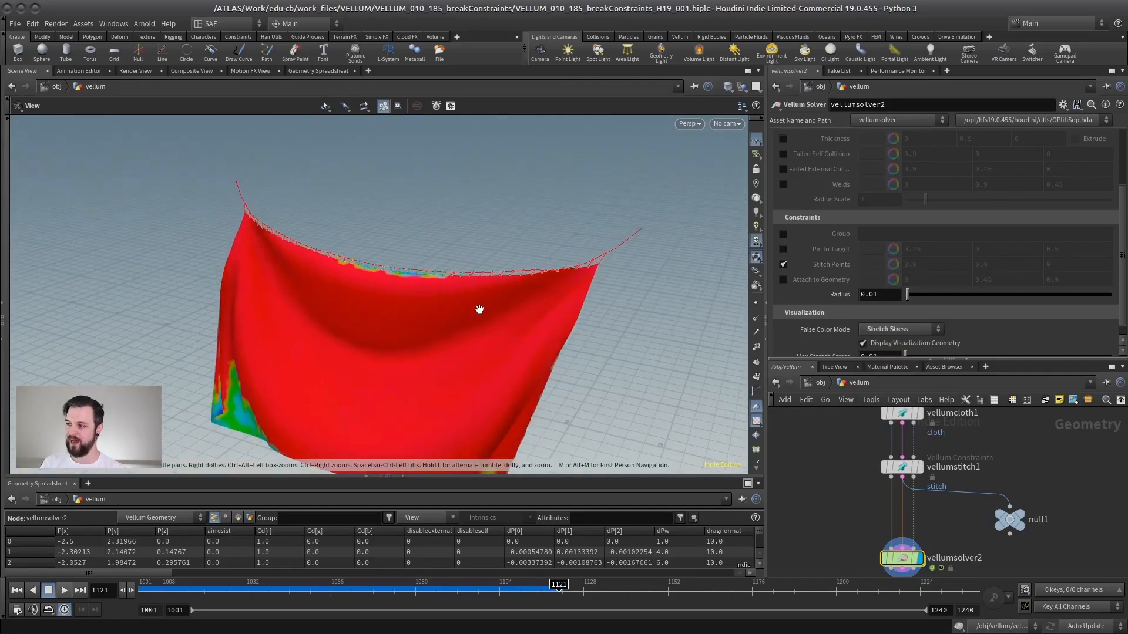
left_click_drag(870, 358, 909, 436)
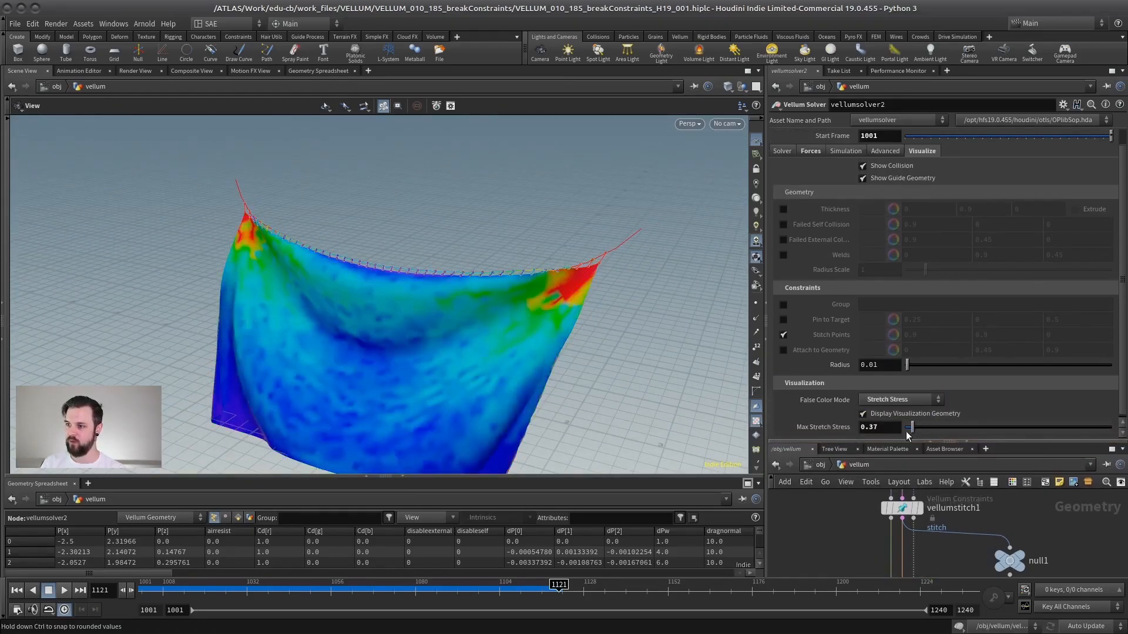
left_click(16, 592)
key("Up")
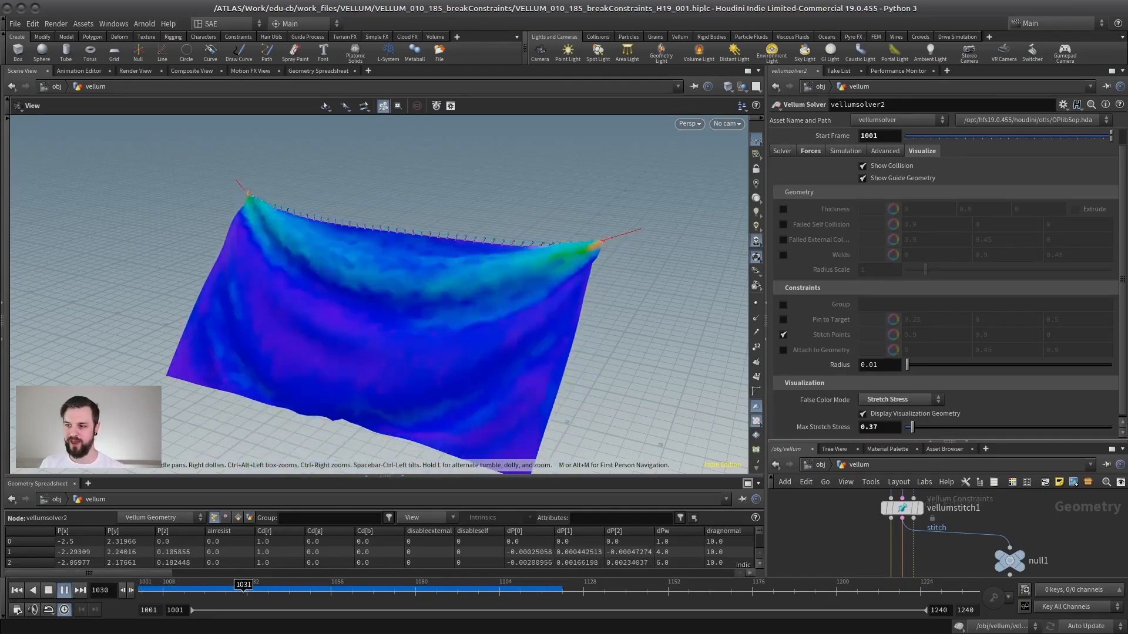
left_click(50, 592)
Switch the False Color Mode to Stretch Distance and replay the simulation.
left_click(893, 400)
left_click(895, 411)
left_click(896, 412)
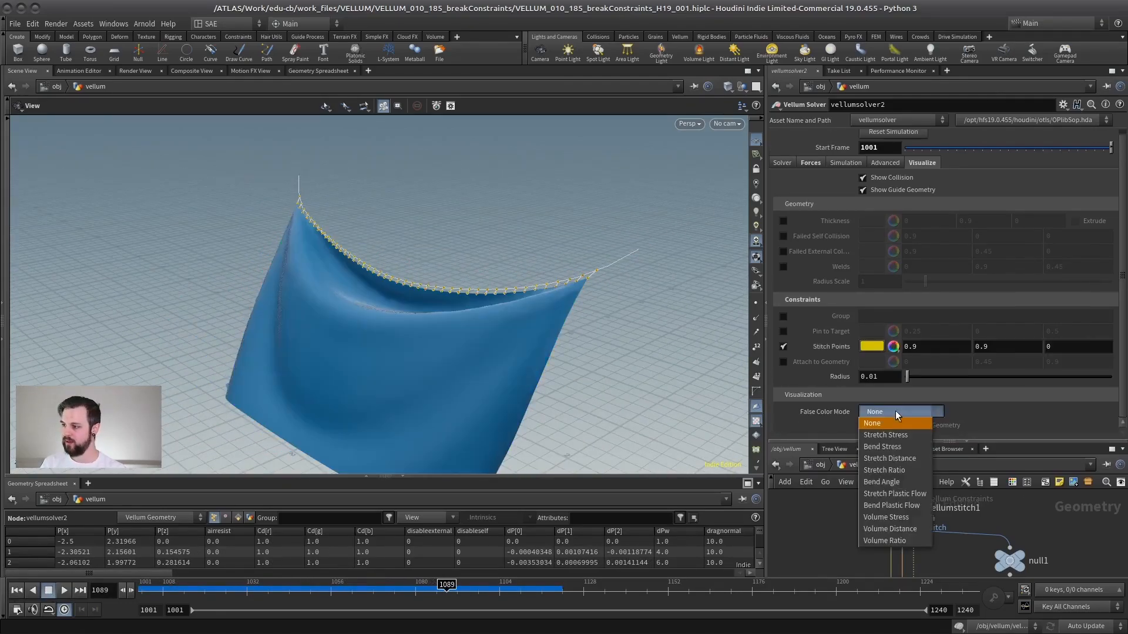
left_click(896, 459)
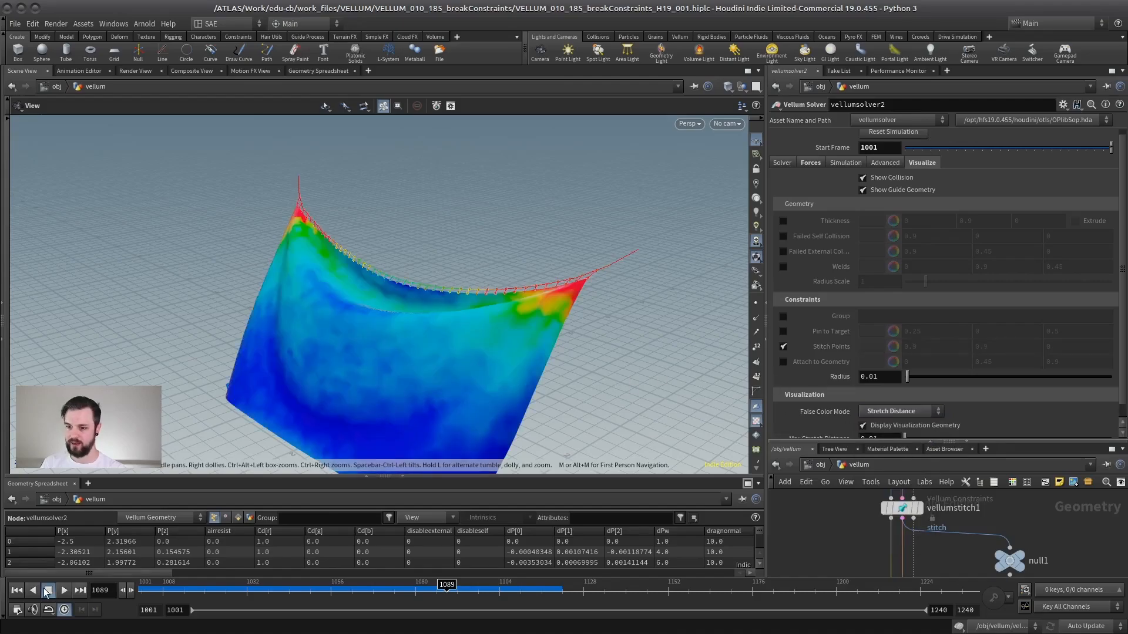
left_click(17, 591)
left_click(64, 591)
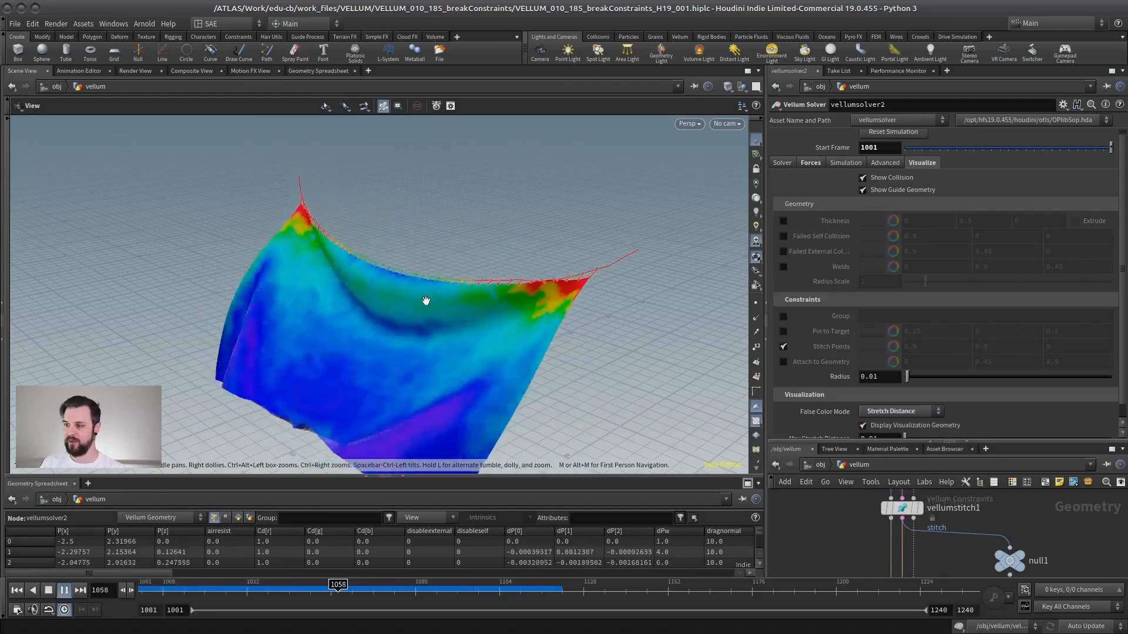
Switch the False Color Mode to Stretch Ratio and play the simulation.
left_click(899, 412)
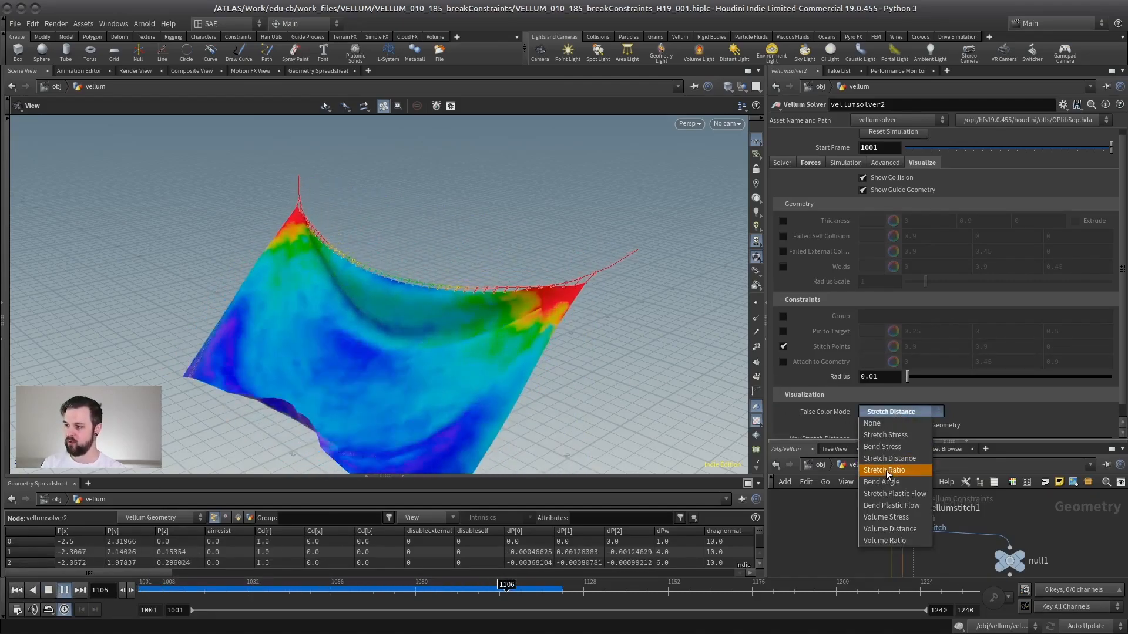
left_click(886, 470)
left_click(899, 412)
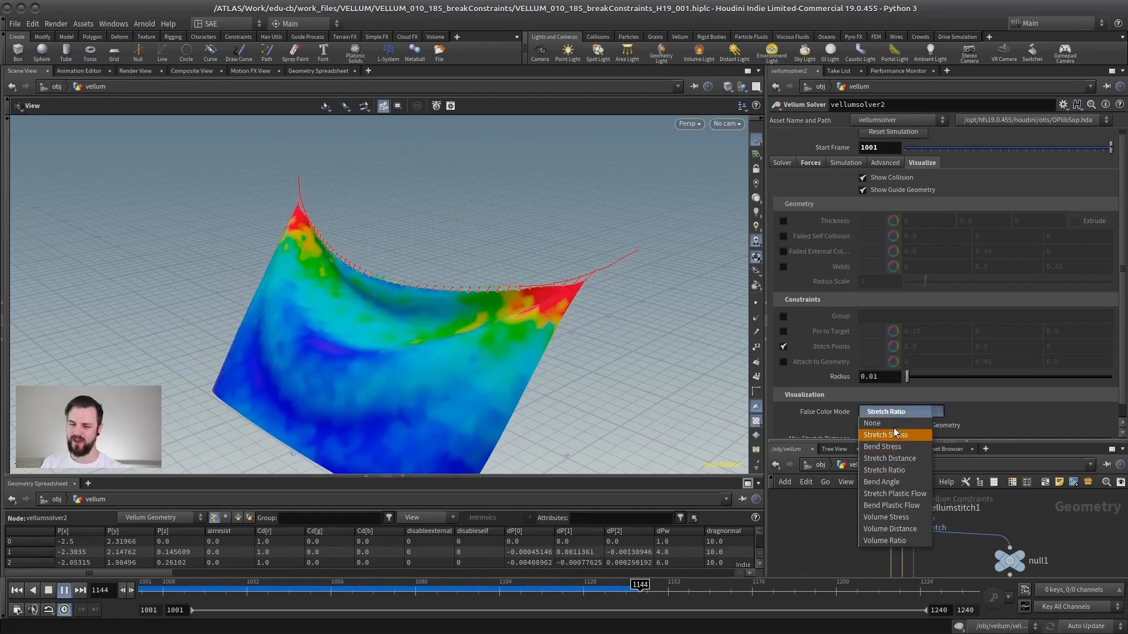
left_click(540, 241)
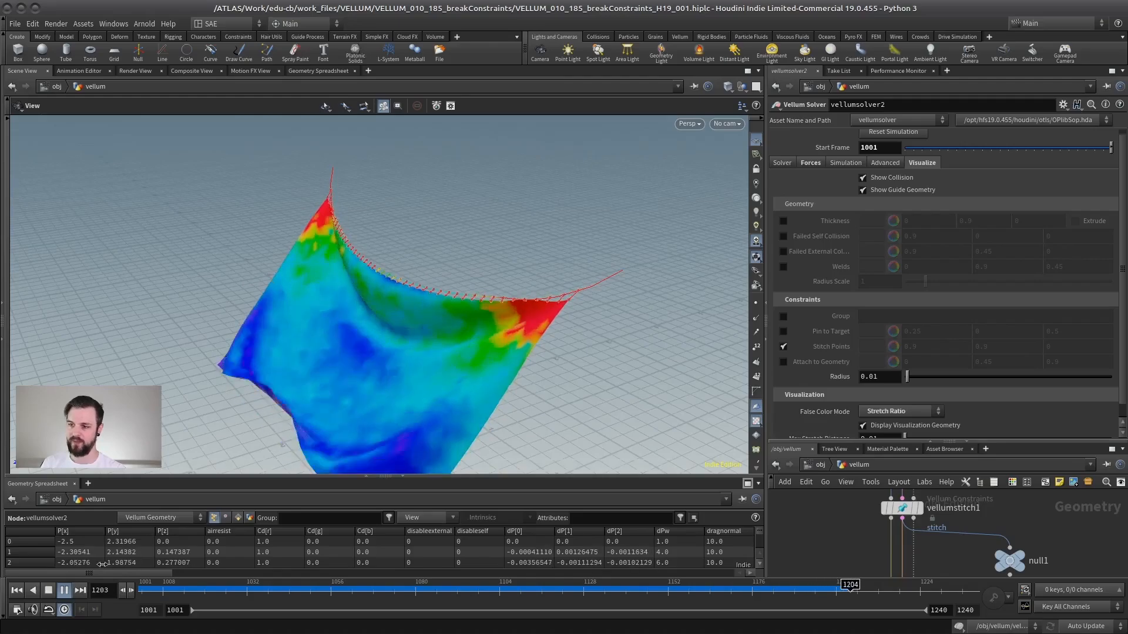
left_click(49, 590)
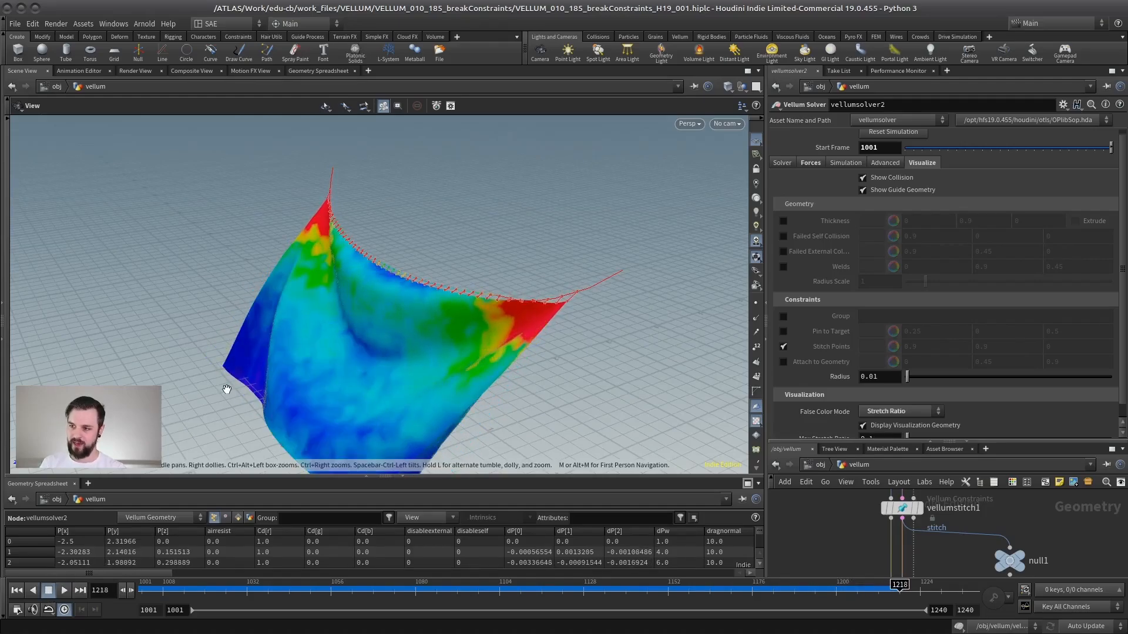
Set the solver's False Color Mode back to None.
left_click(887, 412)
left_click(481, 187)
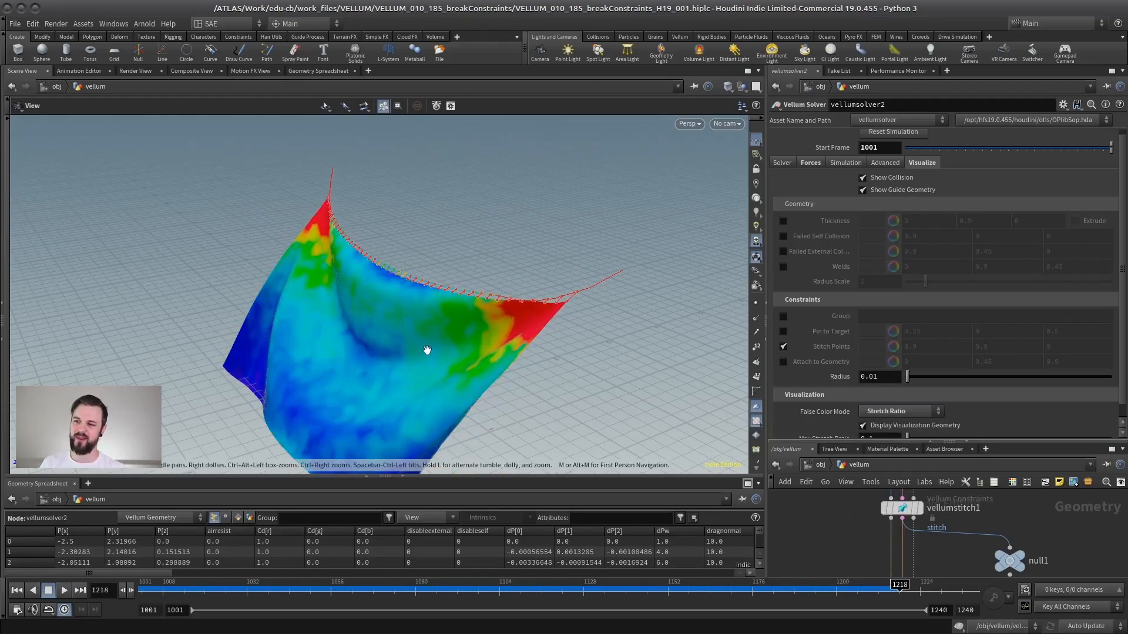
left_click(908, 412)
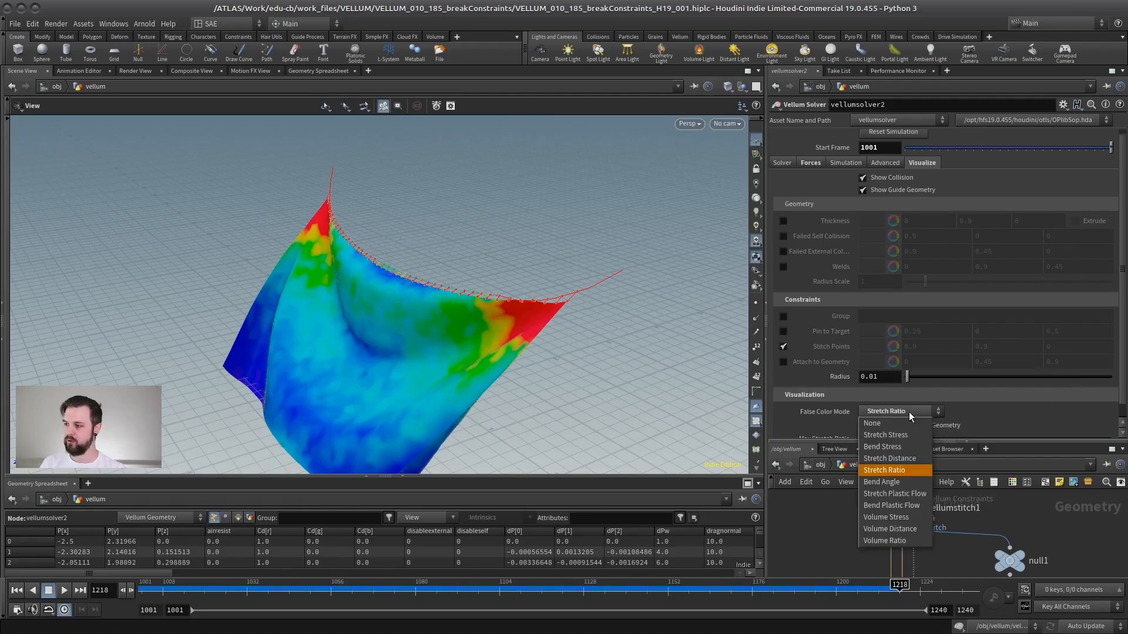
left_click(893, 405)
scroll(1123, 380, "up", 1)
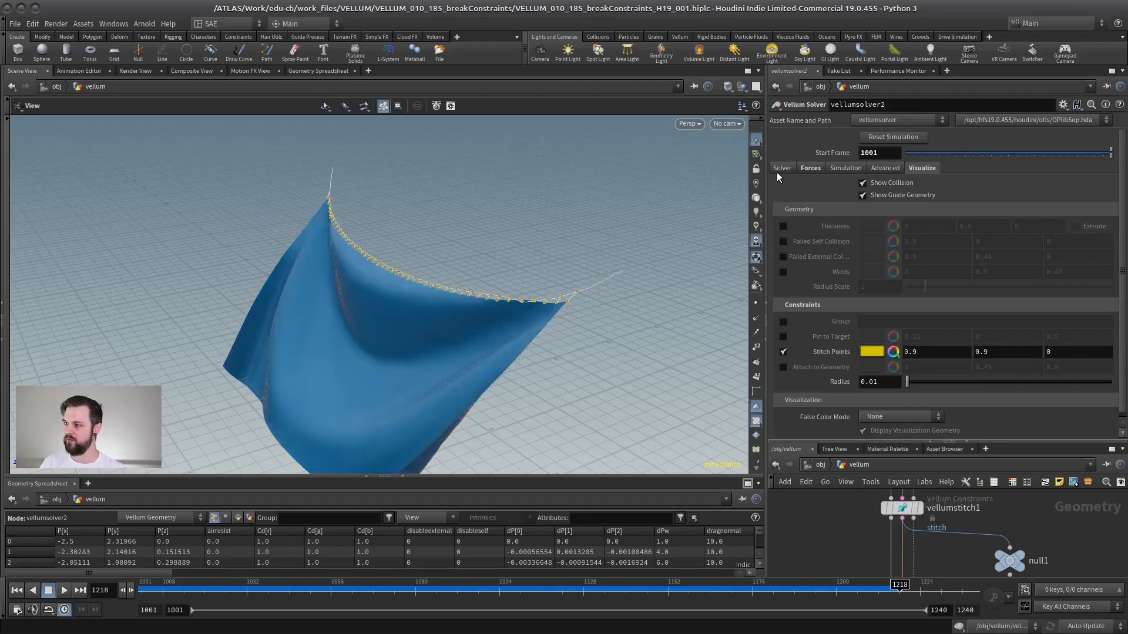
Browse the solver's Forces and Simulation parameters while resizing the panes.
left_click(779, 168)
left_click(811, 168)
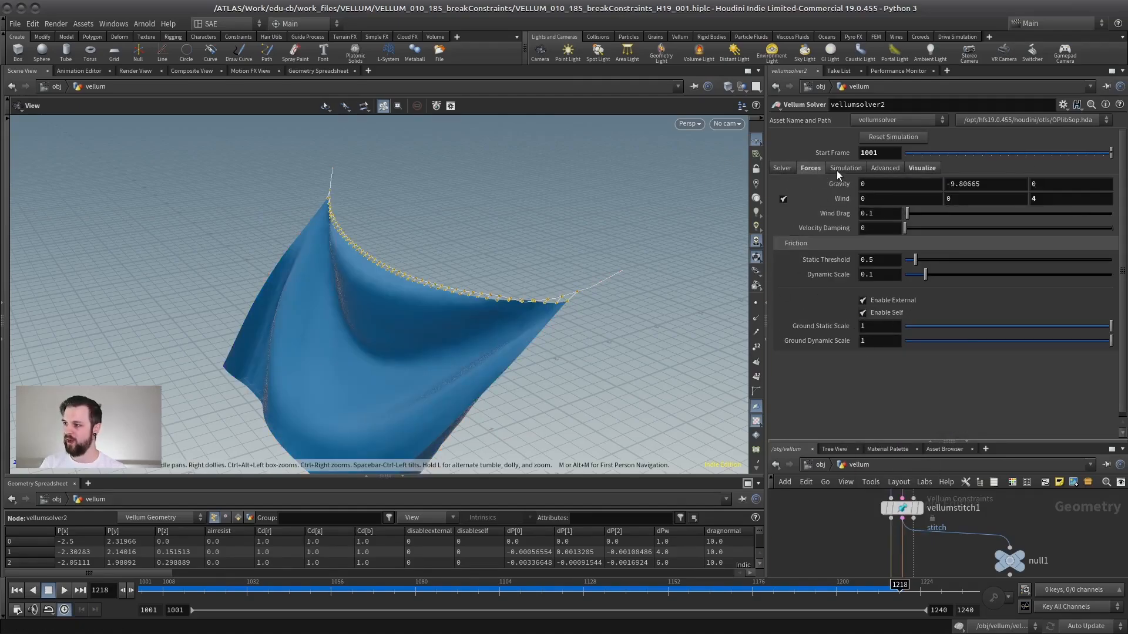
left_click_drag(879, 440, 874, 345)
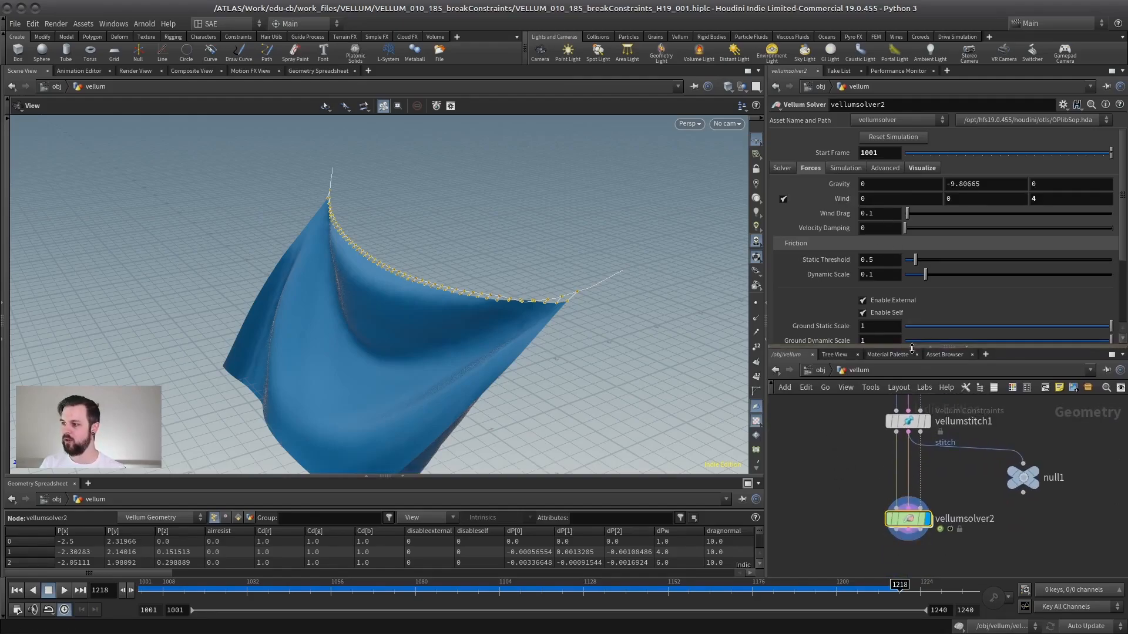
left_click_drag(912, 346, 908, 379)
left_click(839, 169)
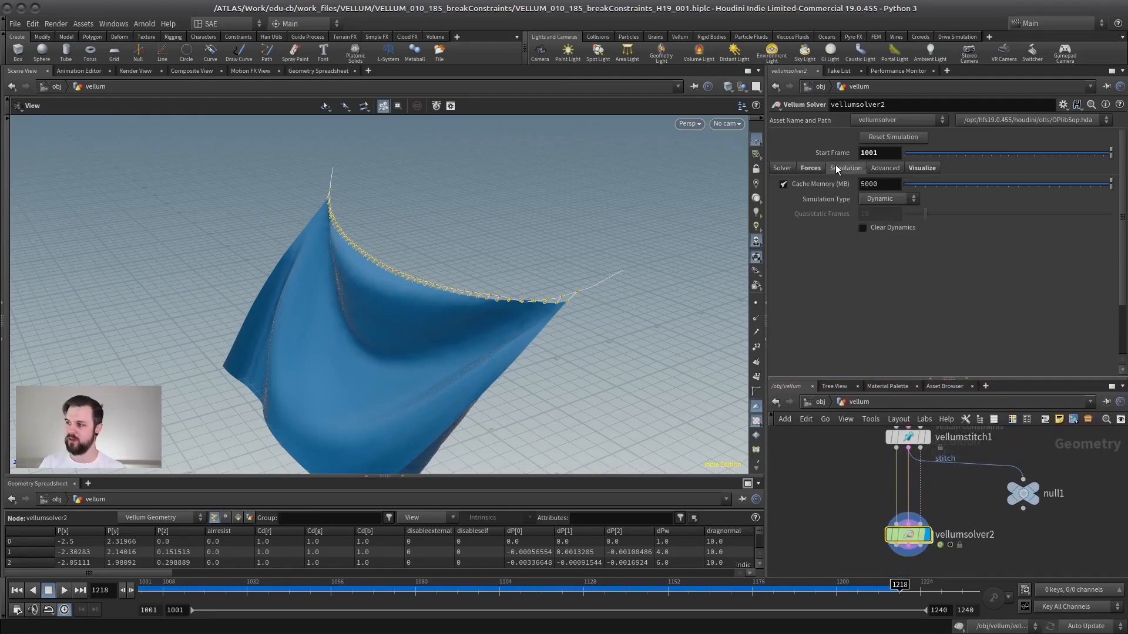
left_click(811, 169)
middle_click_drag(873, 437, 852, 486)
Select vellumstitch1, set its breaking Threshold to 5 and play the simulation.
left_click(884, 486)
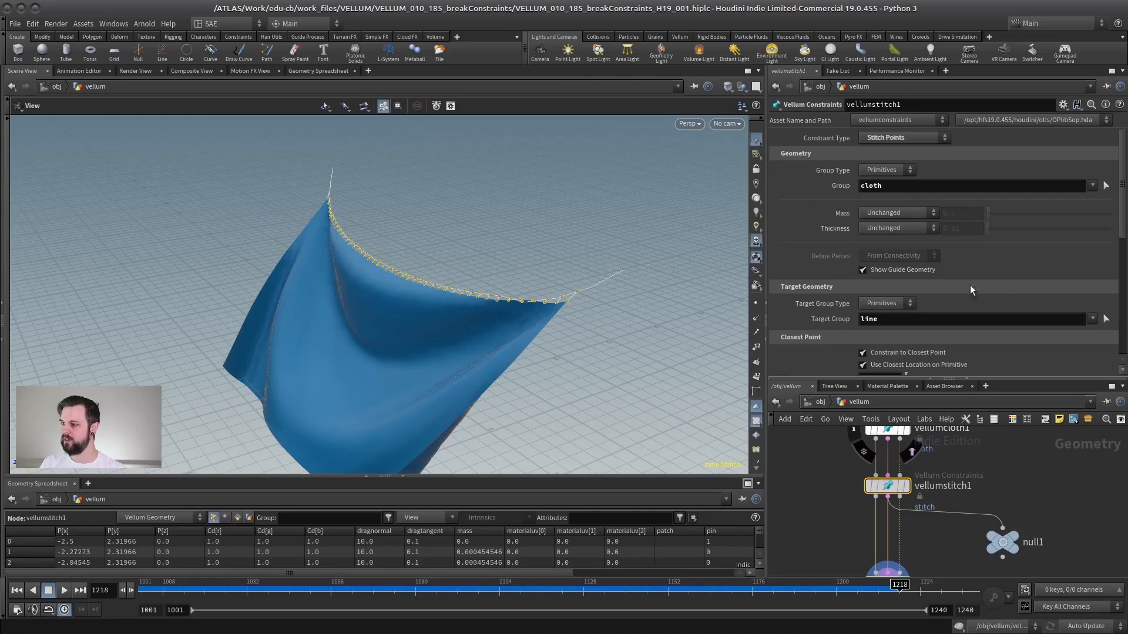
scroll(782, 291, "down", 10)
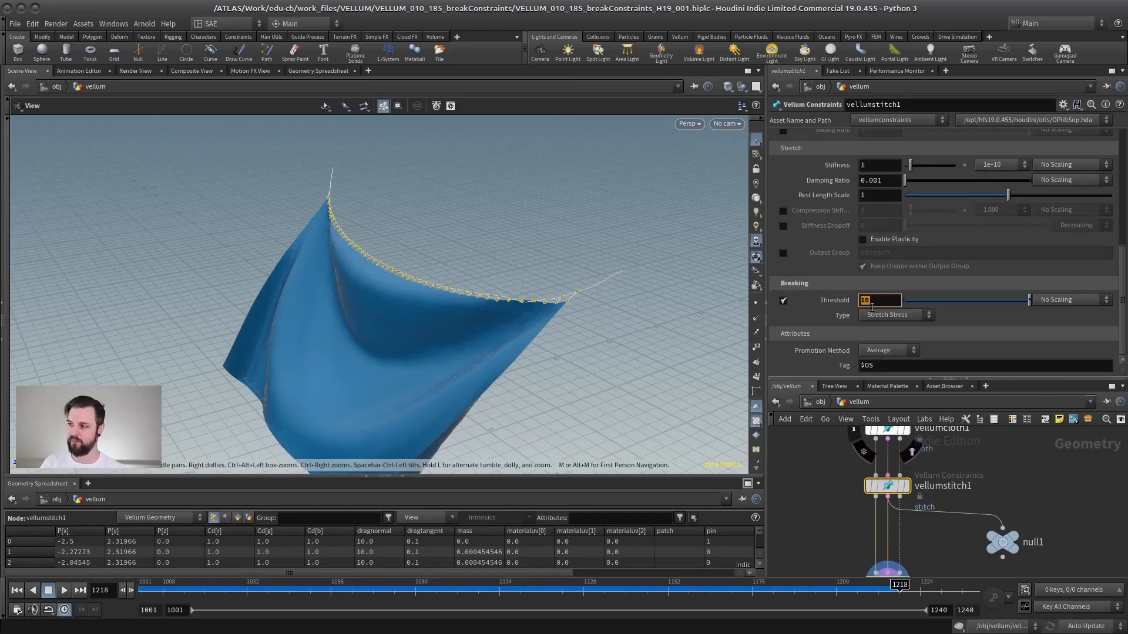
key("Return")
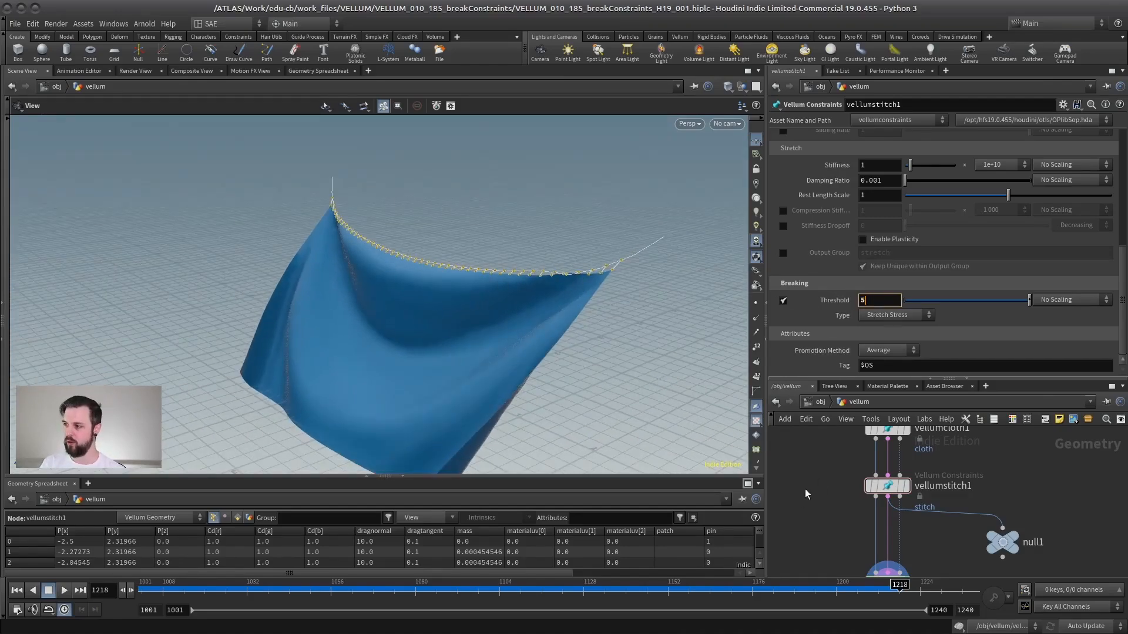
key("Return")
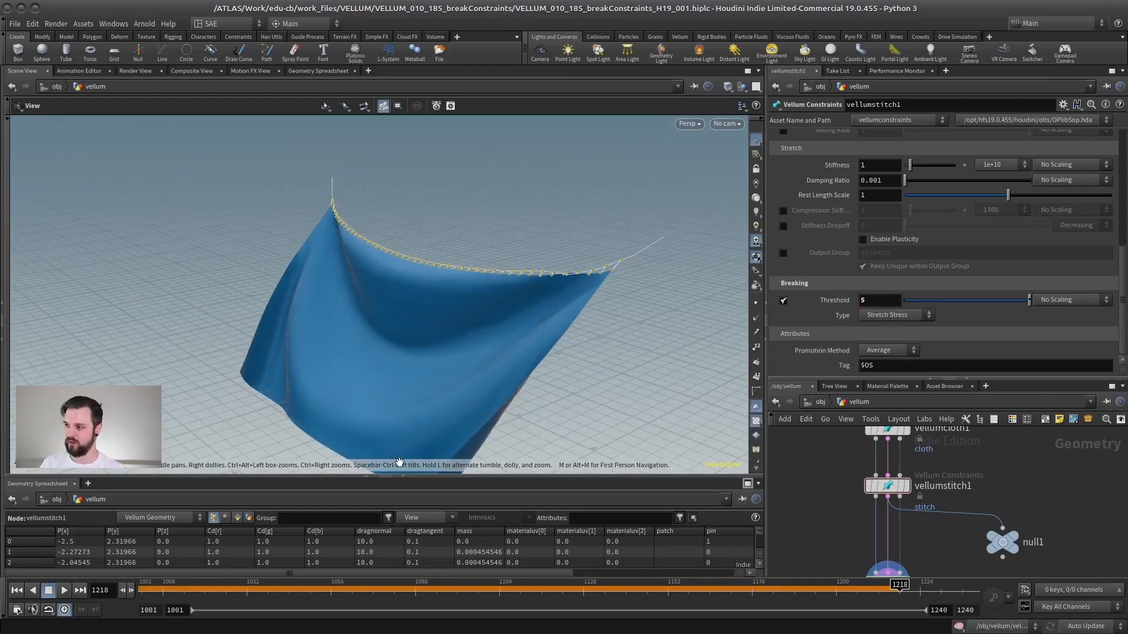
left_click(64, 591)
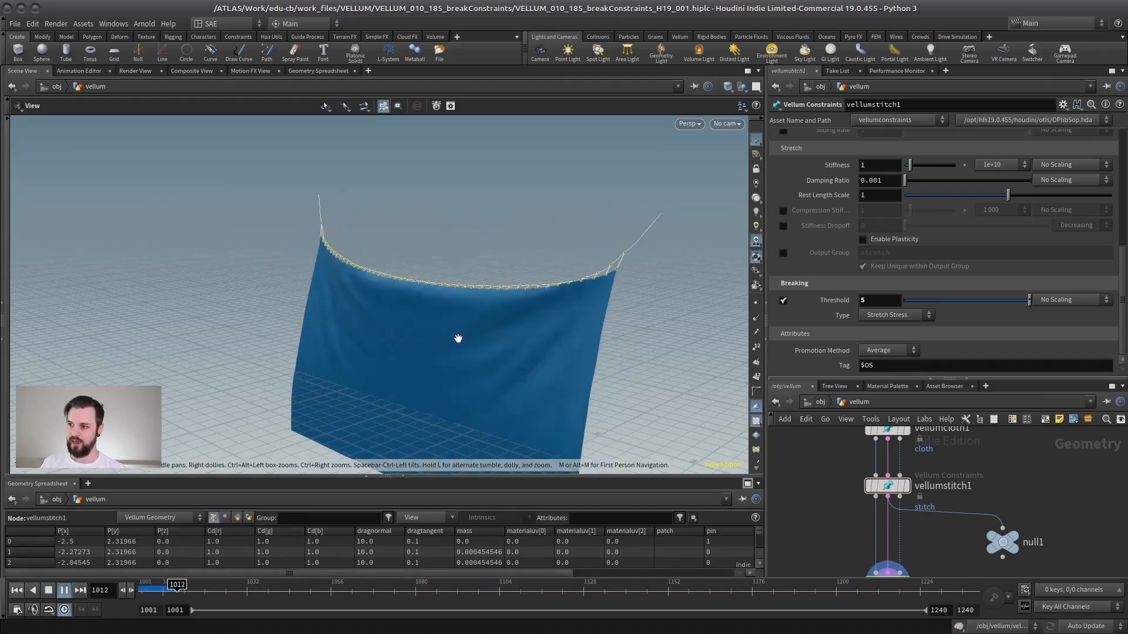
left_click_drag(473, 353, 323, 325)
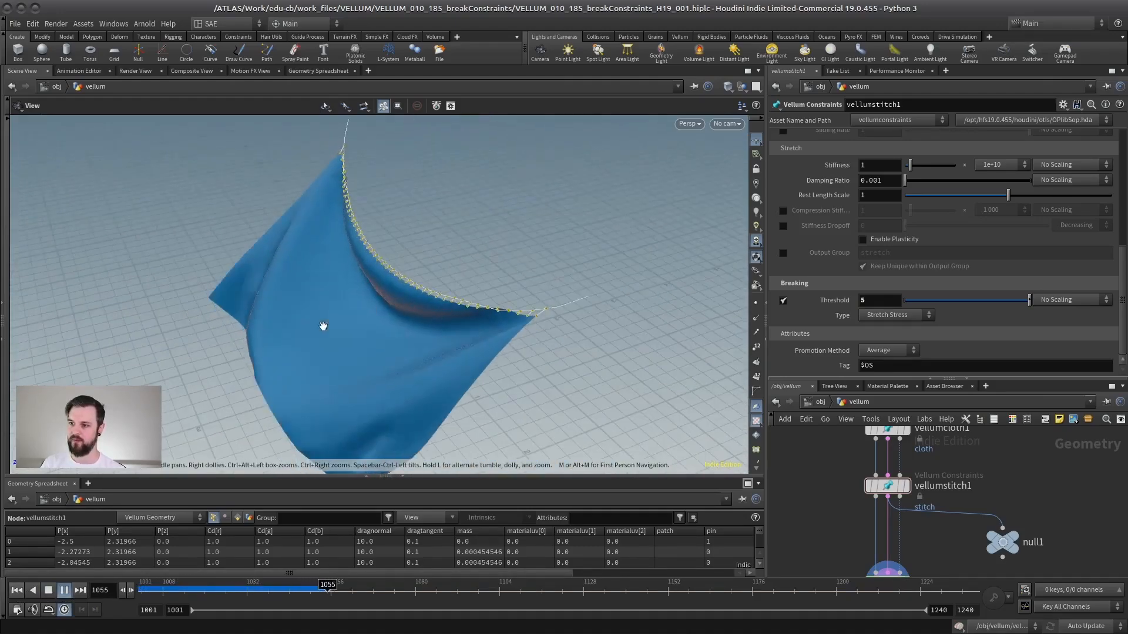
Set the stitch breaking Threshold to 2 and replay the simulation from the start.
left_click(48, 591)
type("2")
key("Return")
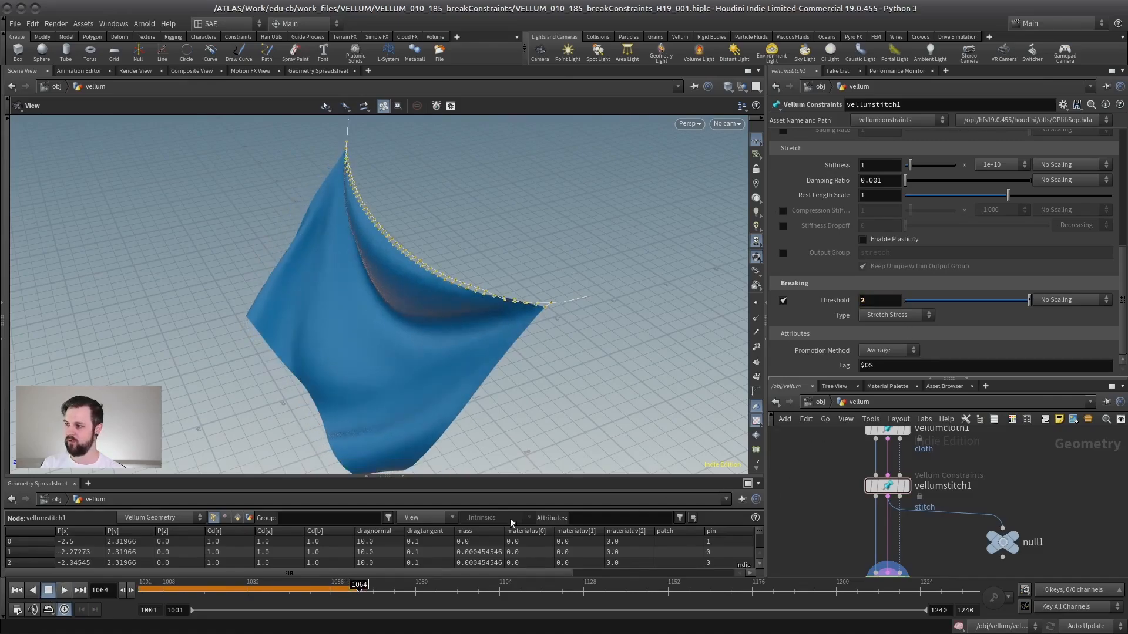
left_click(16, 590)
left_click(64, 590)
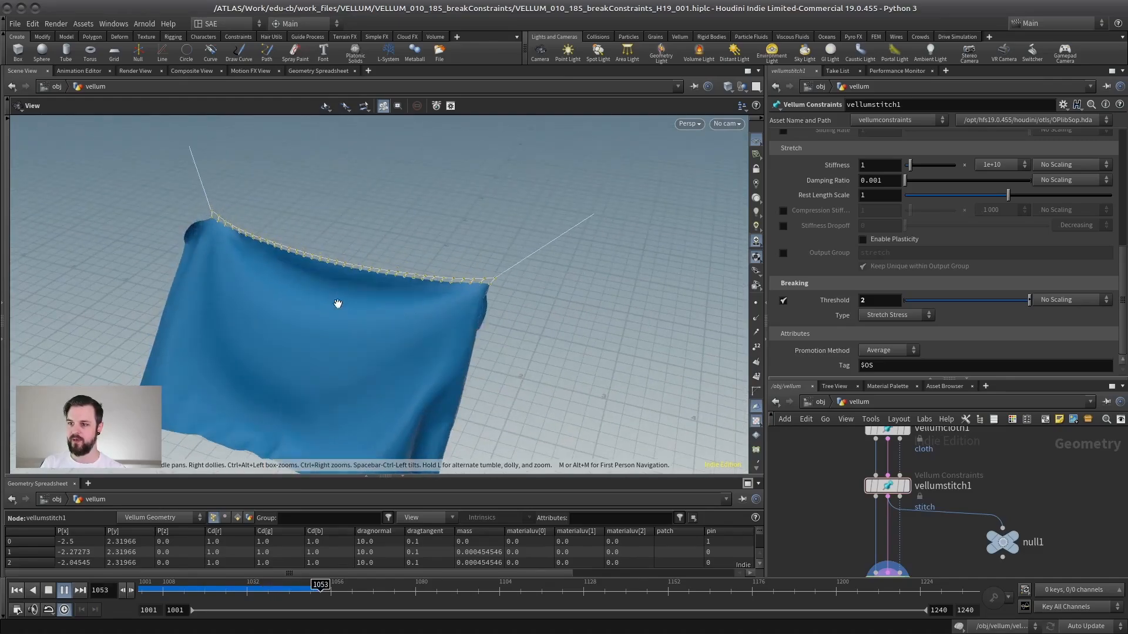
left_click(64, 590)
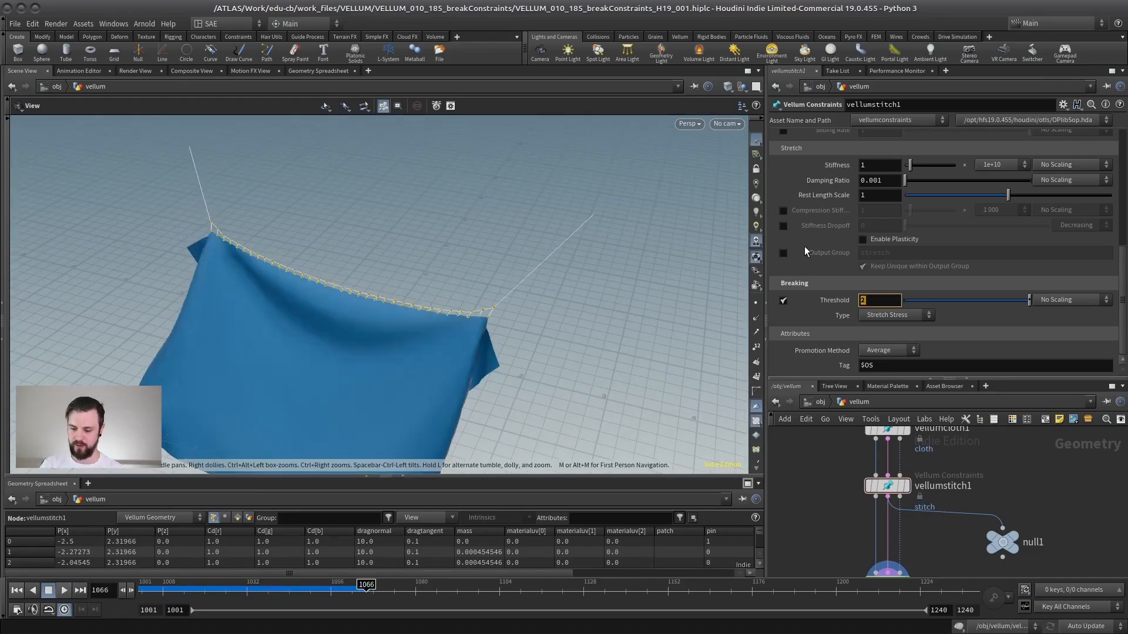
Set the breaking Threshold to 1.5 and replay the simulation, orbiting around the falling cloth.
type("1")
key("Return")
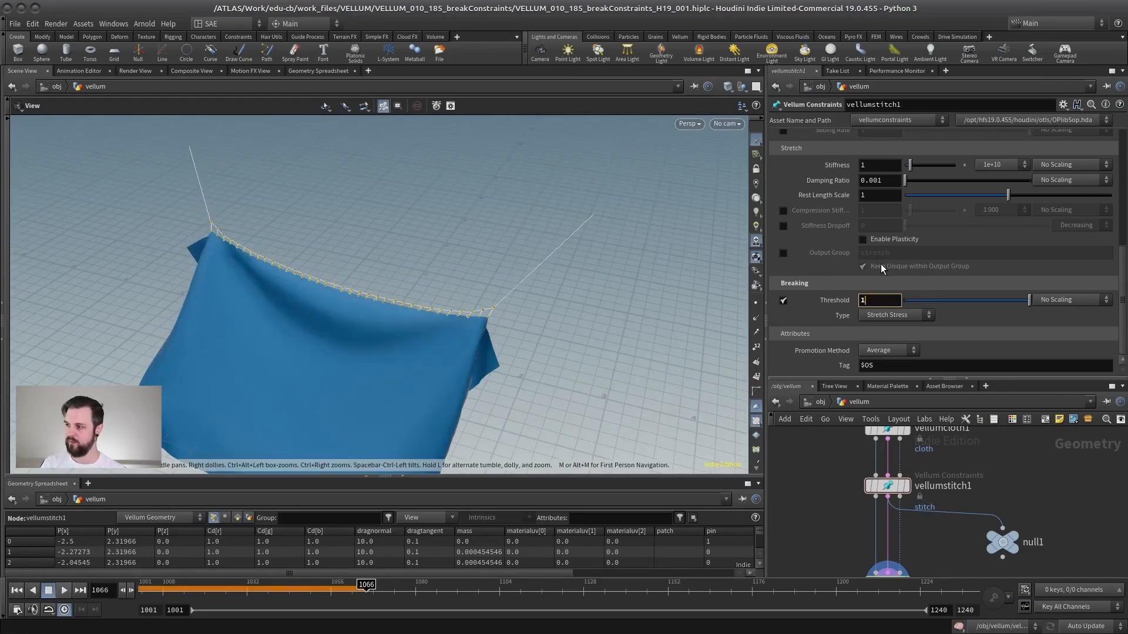
type(".5")
key("Return")
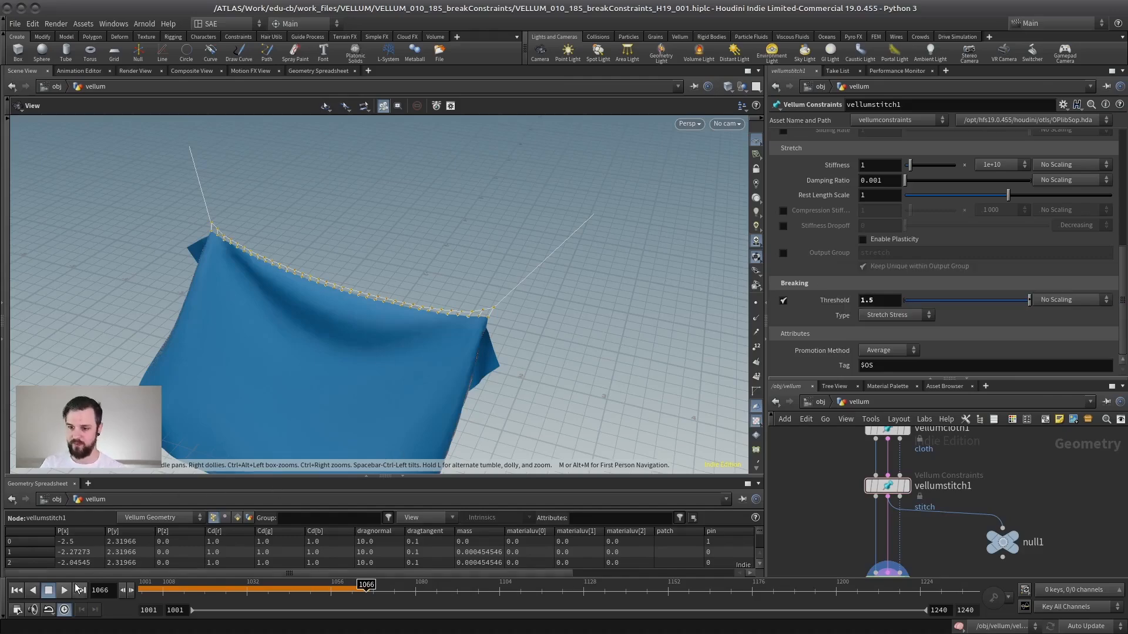
left_click(16, 591)
left_click(64, 590)
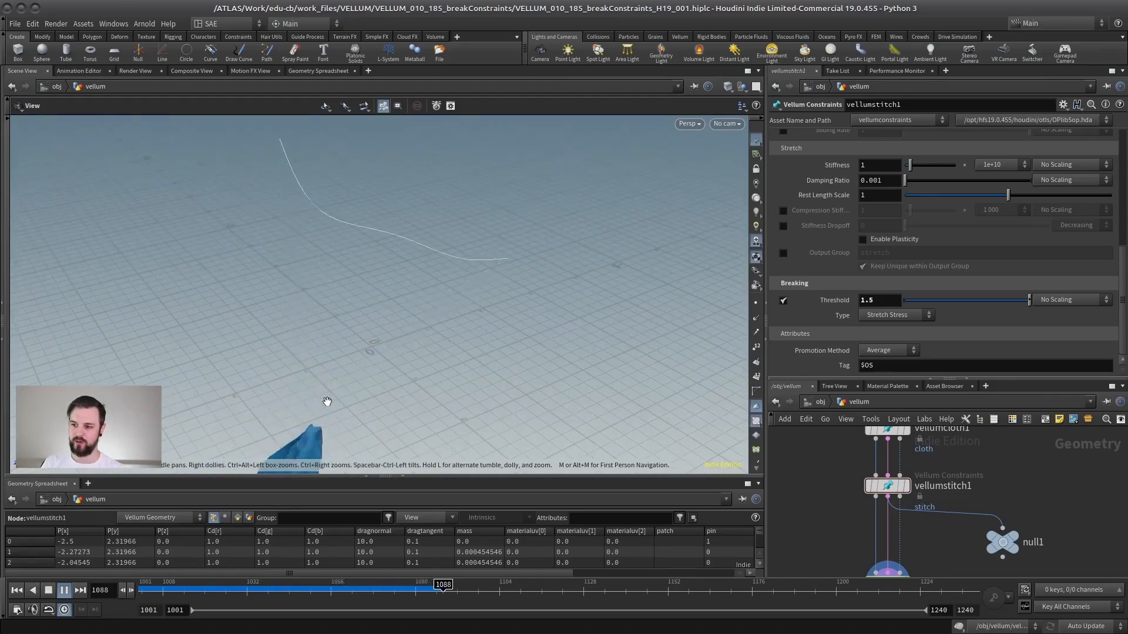
left_click_drag(229, 394, 287, 350)
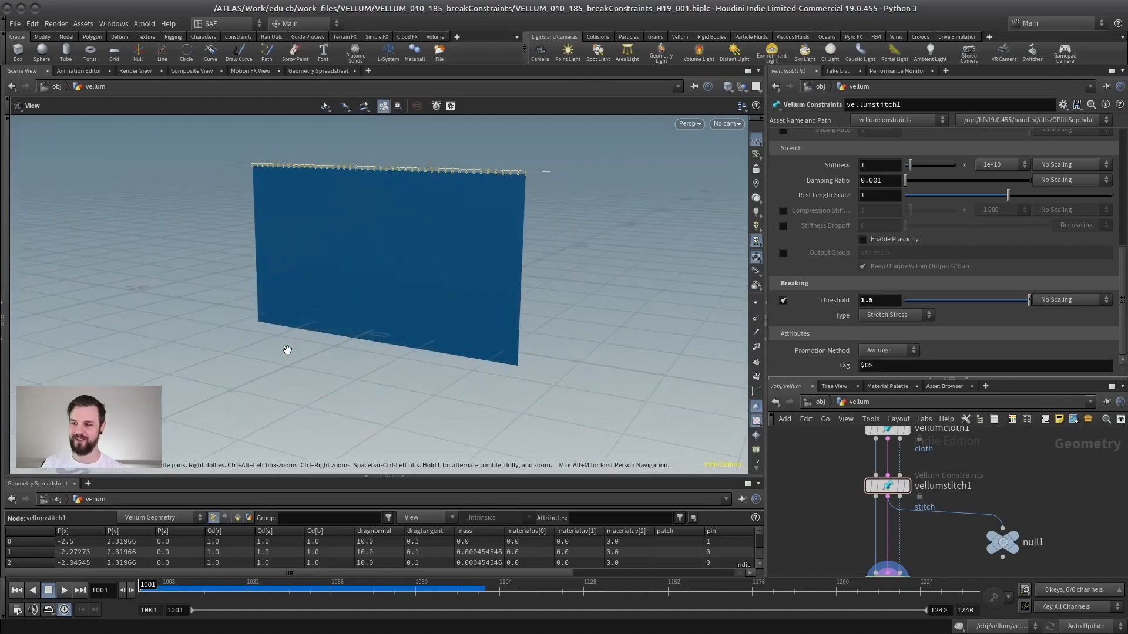
right_click_drag(287, 350, 235, 420)
left_click(64, 591)
left_click_drag(230, 436, 277, 300)
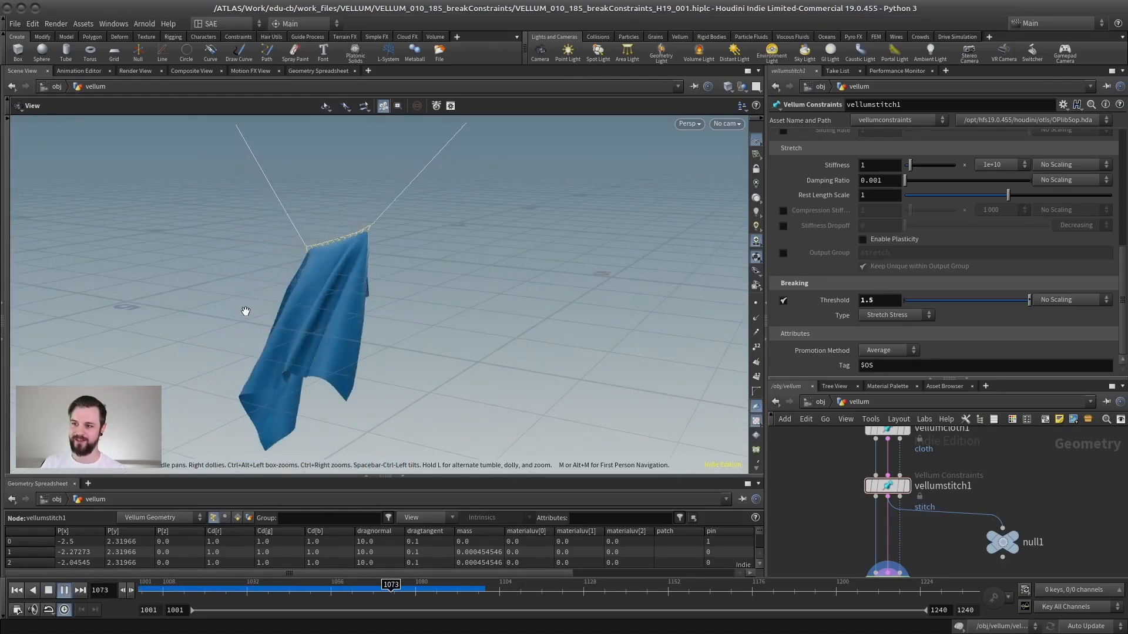
middle_click_drag(342, 269, 371, 369)
left_click(48, 591)
left_click(14, 594)
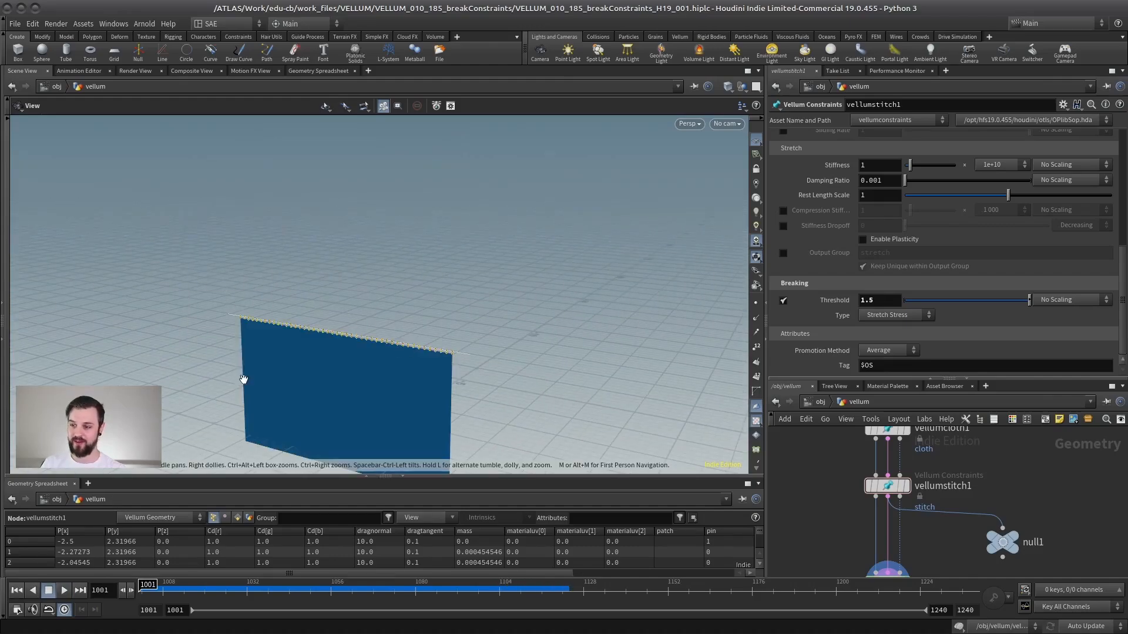
Reframe the view on the cloth, set the Threshold back to 2 and play the simulation.
left_click_drag(307, 353, 358, 386)
middle_click_drag(358, 385, 325, 276)
left_click_drag(325, 277, 365, 201)
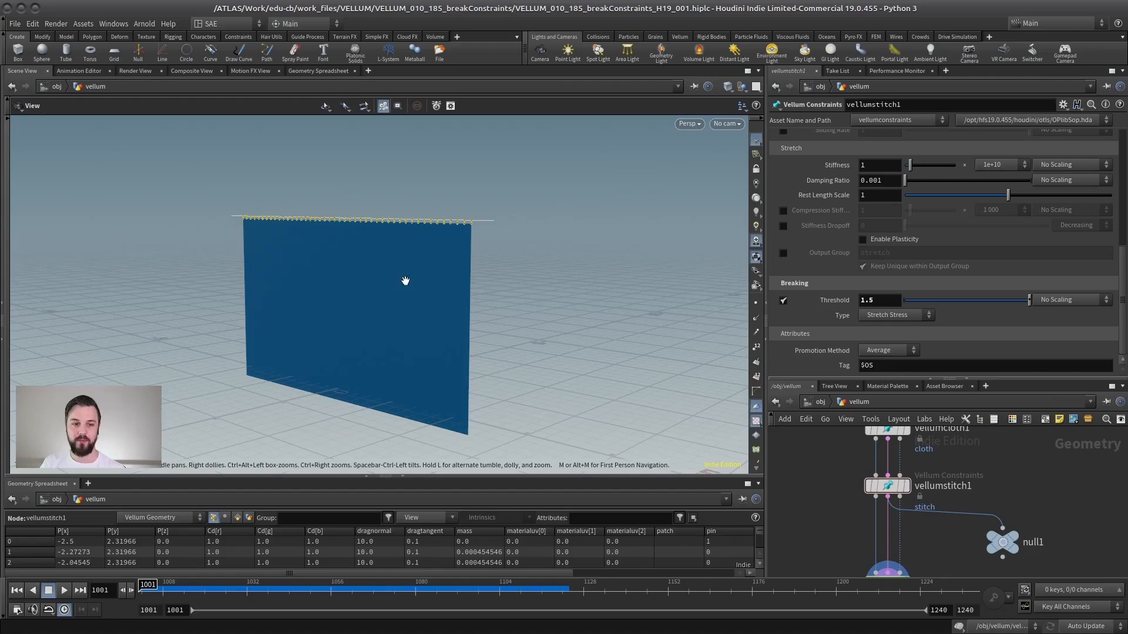
left_click_drag(347, 273, 624, 271)
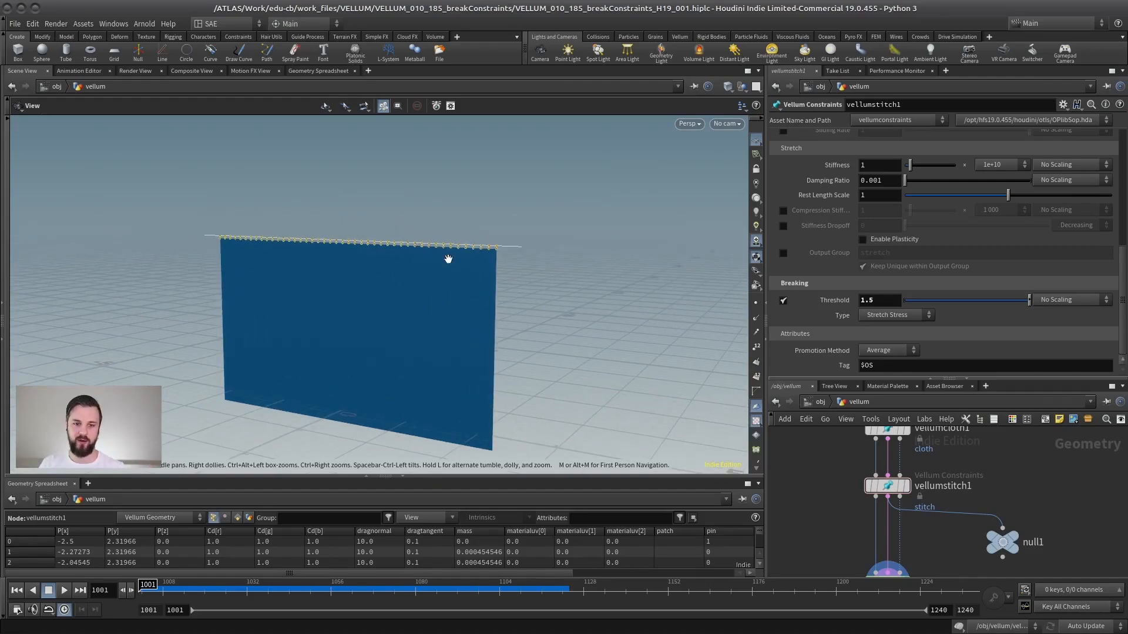
left_click_drag(448, 260, 463, 291)
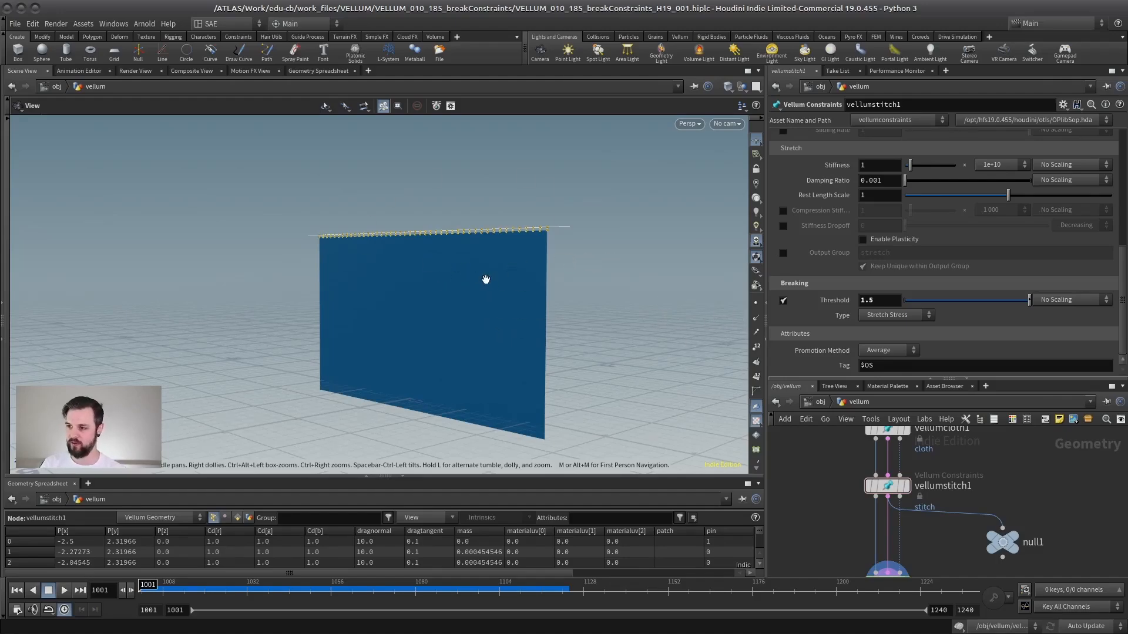
left_click_drag(486, 279, 588, 288)
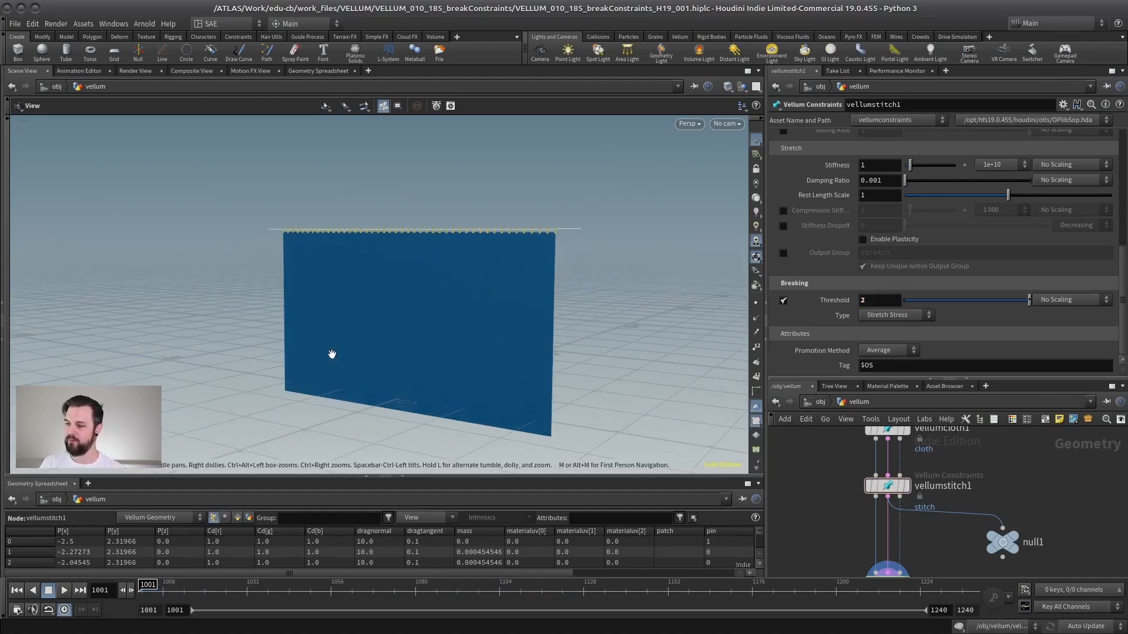
left_click(64, 590)
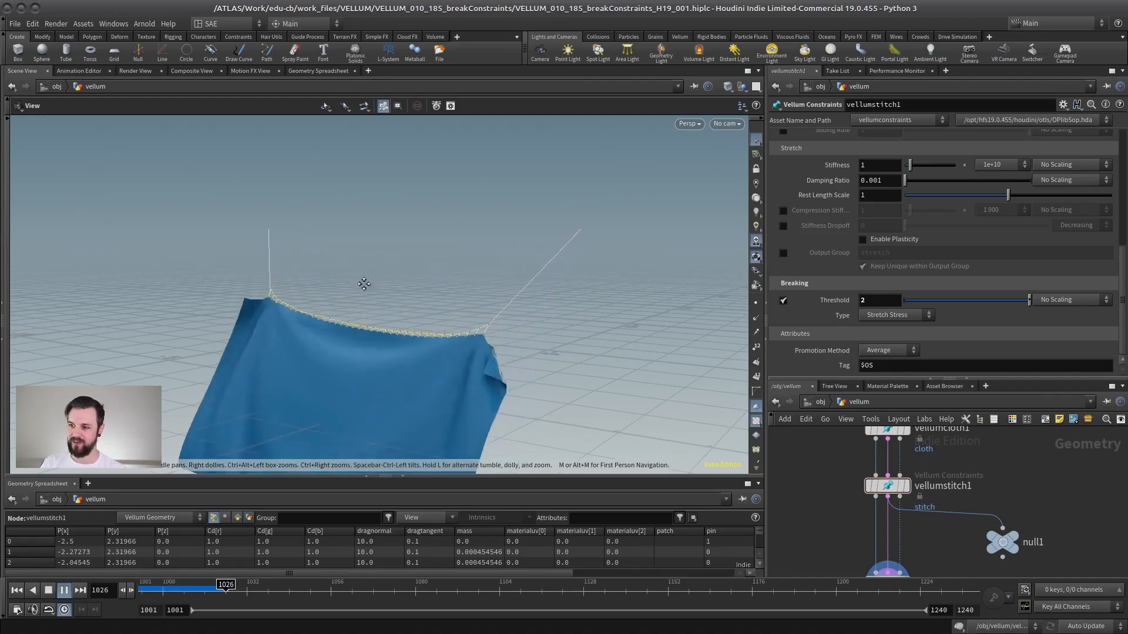
left_click_drag(365, 285, 355, 262)
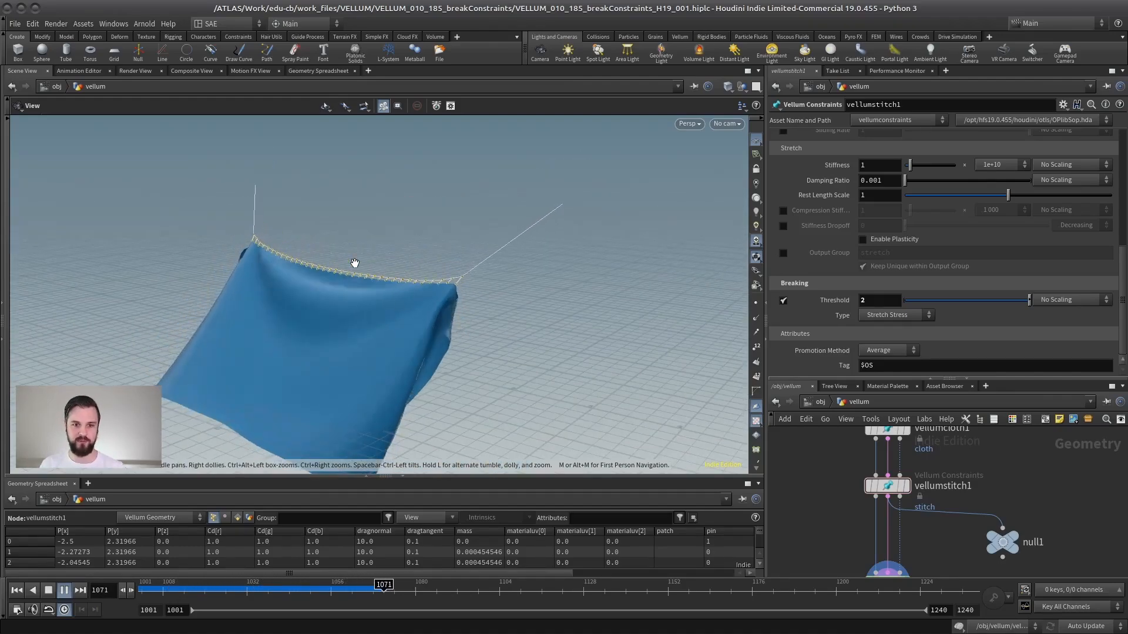
left_click(48, 591)
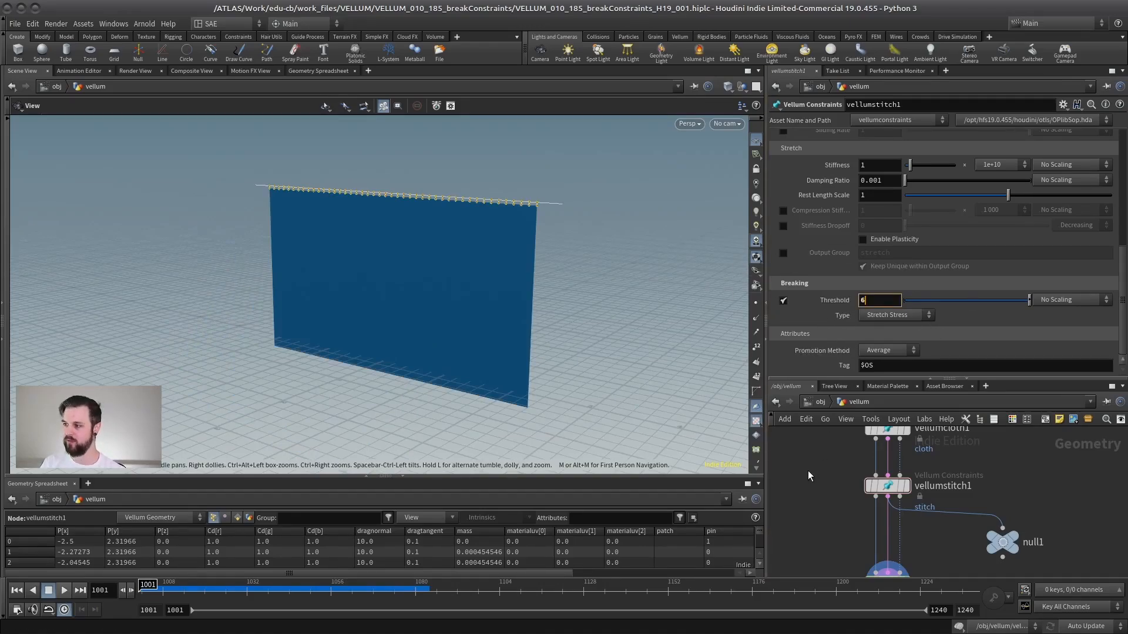
Set the breaking Threshold to 6, play the simulation and scrub to frame 1045.
key("Return")
left_click(64, 590)
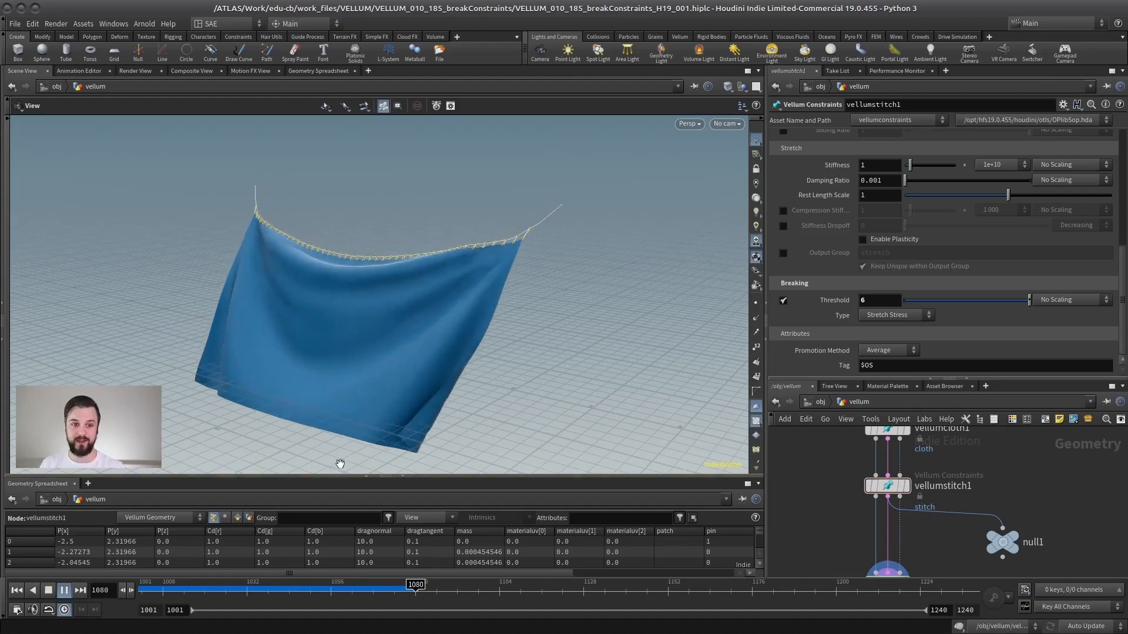
left_click(48, 596)
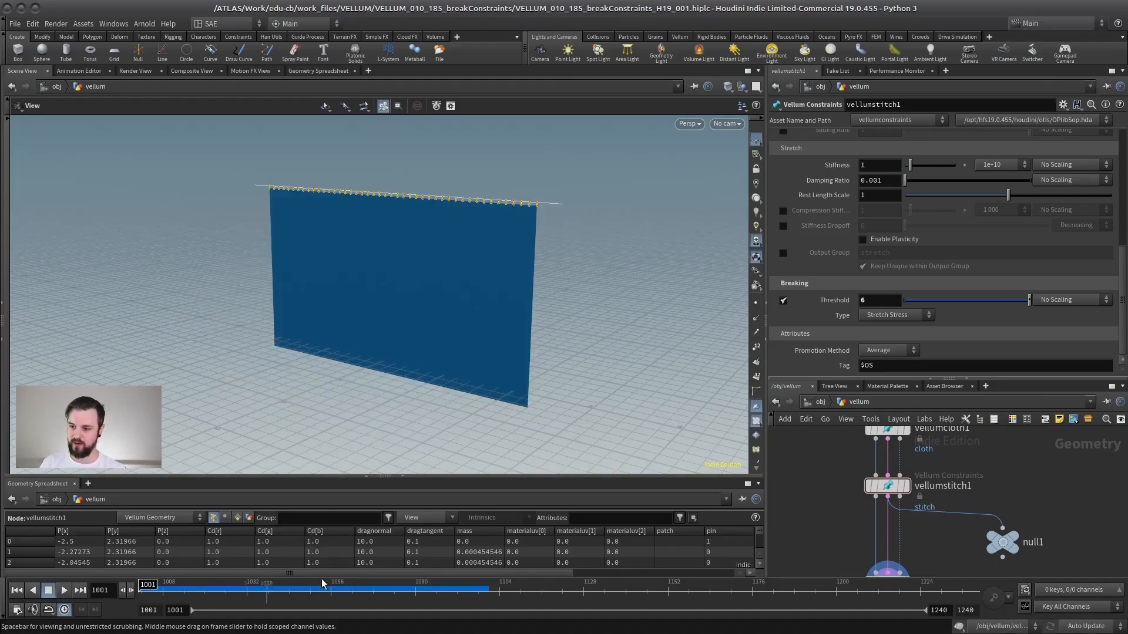
left_click_drag(367, 586, 296, 591)
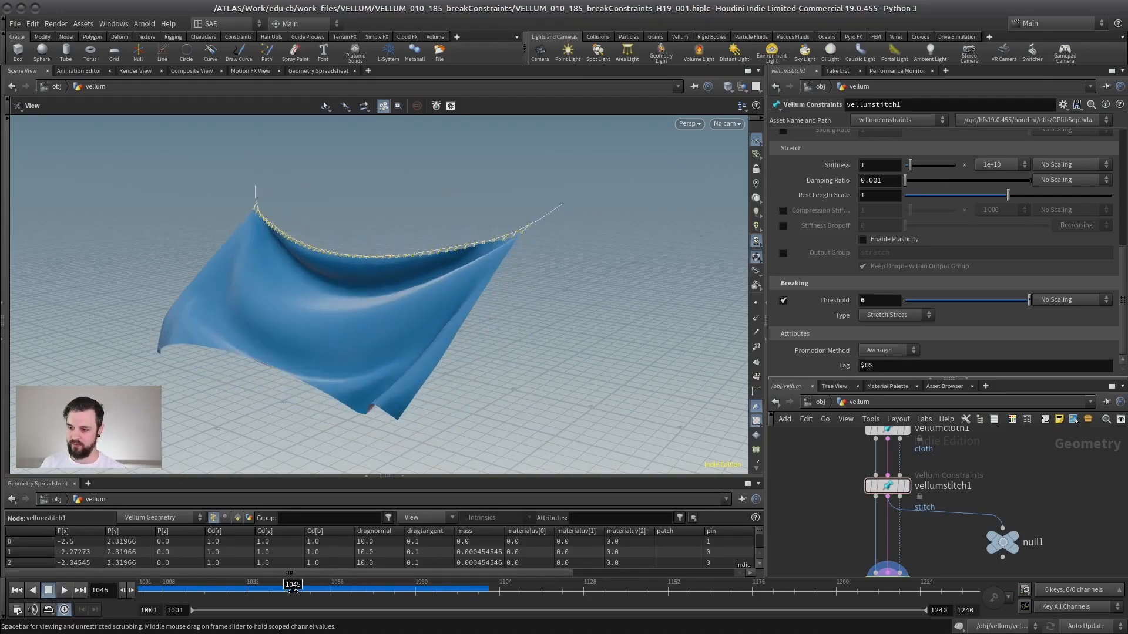
key("Left")
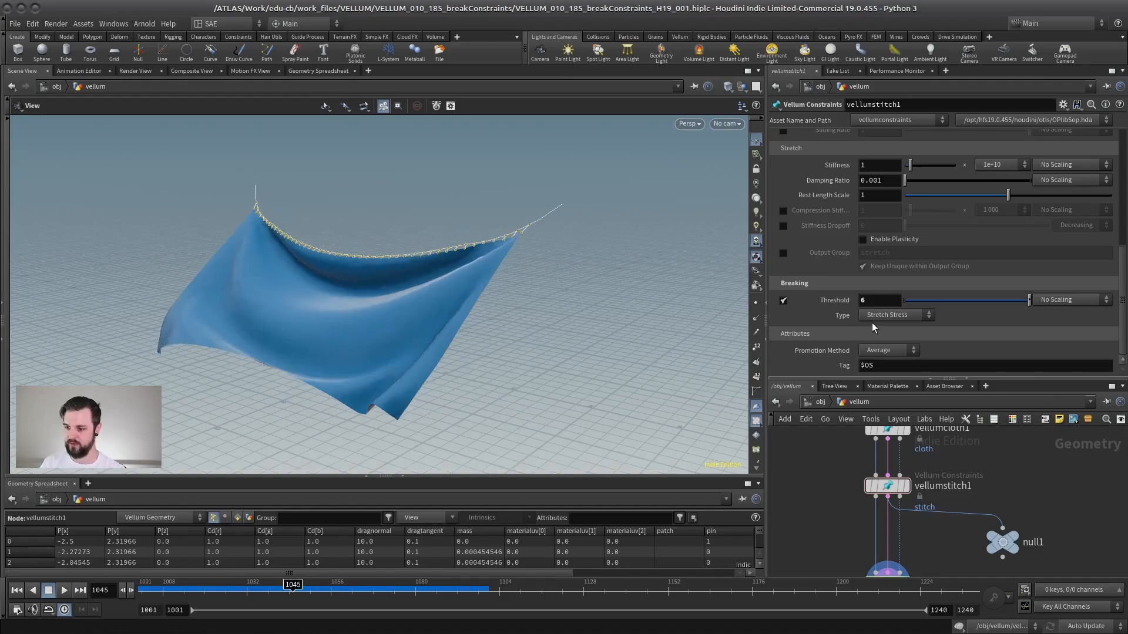
Keyframe the breaking Threshold at 6 on frame 1045 and at 0.1 on frame 1052.
left_click(871, 301, "alt")
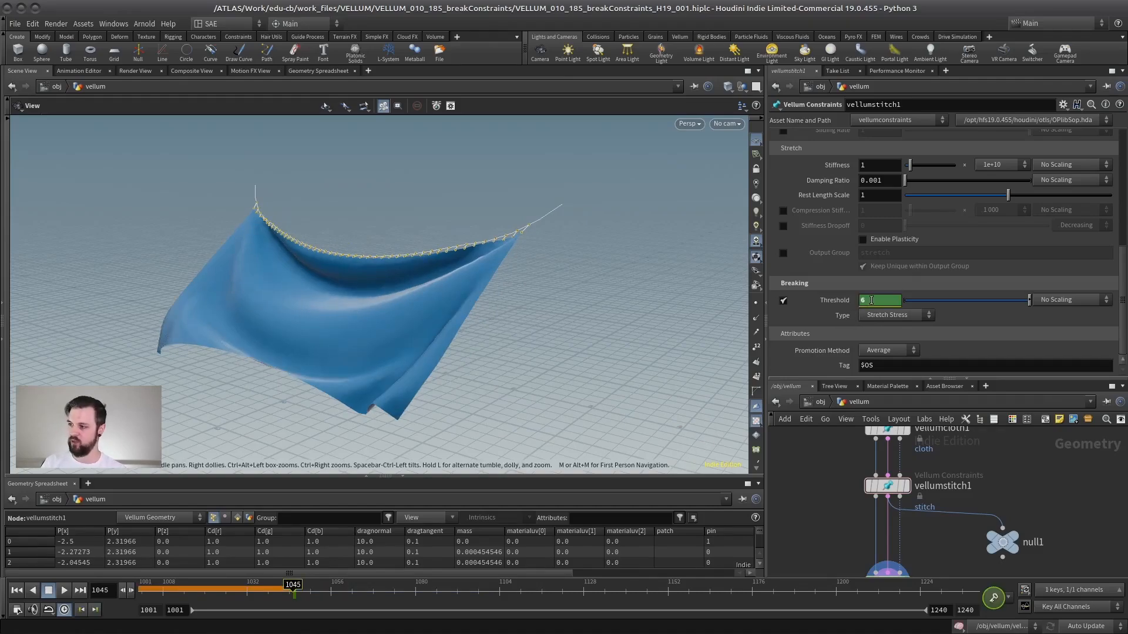
left_click(317, 593)
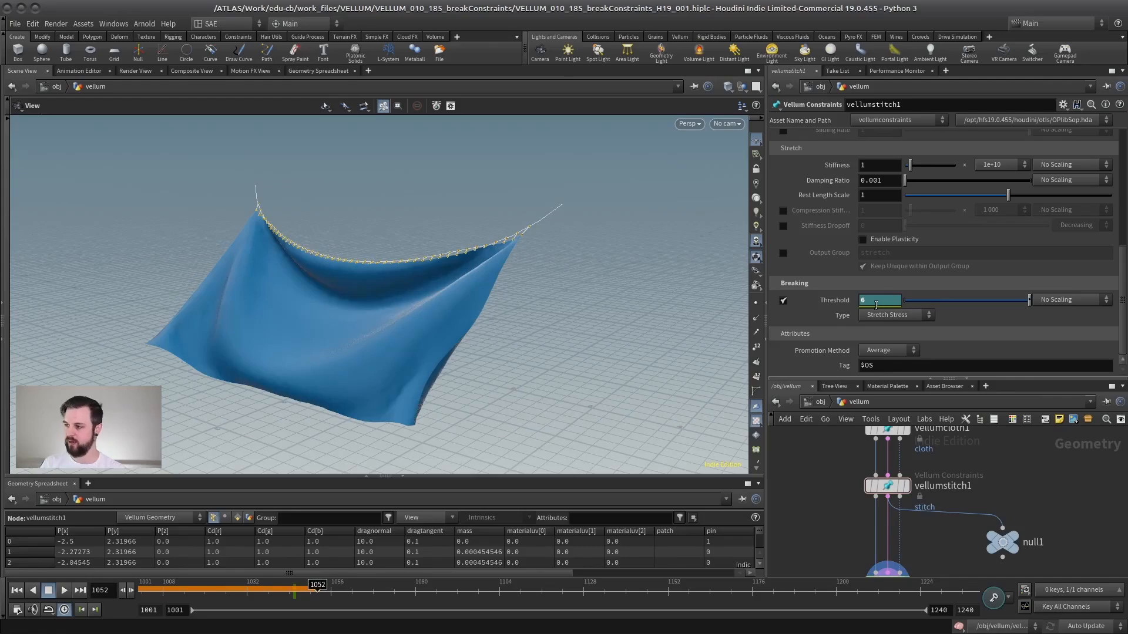
type(".1")
key("Return")
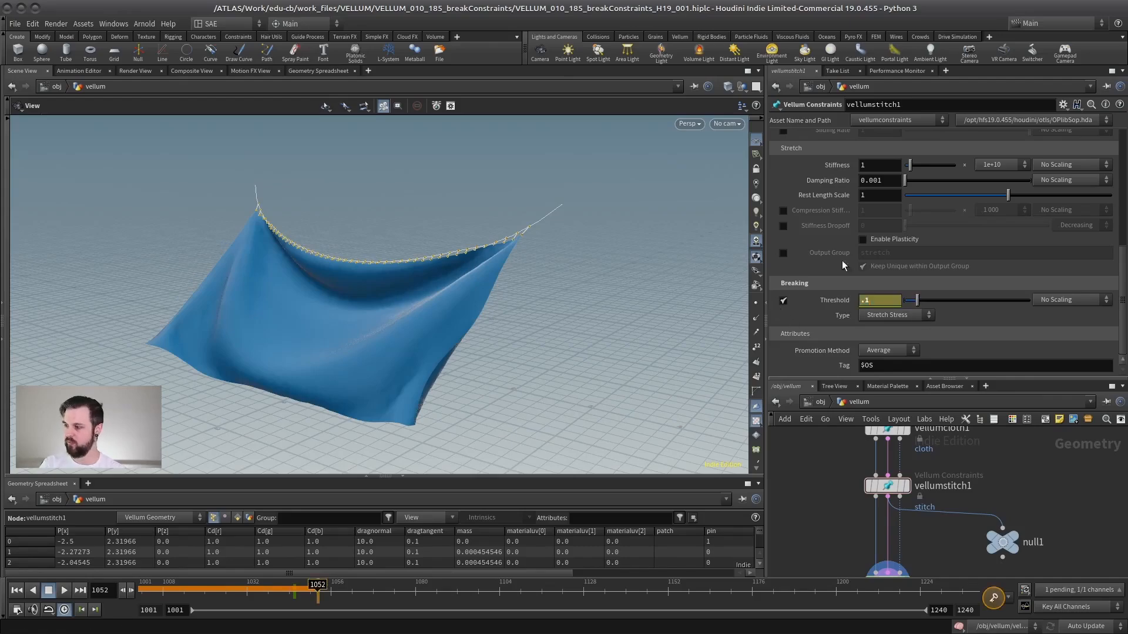
Open the Threshold's animation curve in the Animation Editor, frame the keyframes for inspection, and close the editor.
left_click(878, 303, "alt")
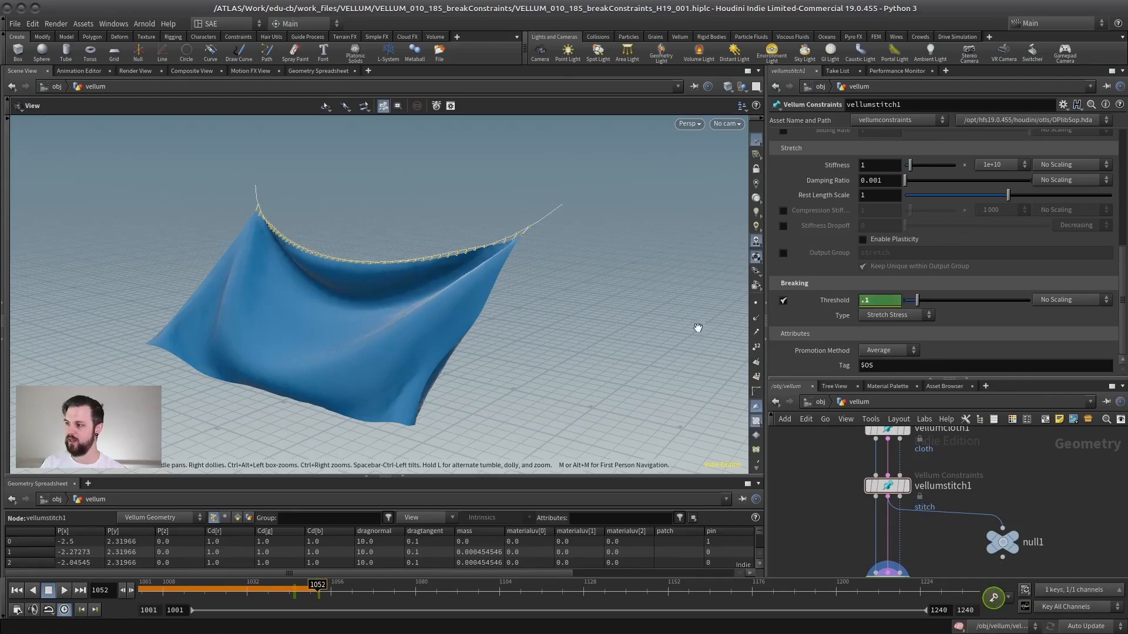
left_click(879, 303, "shift")
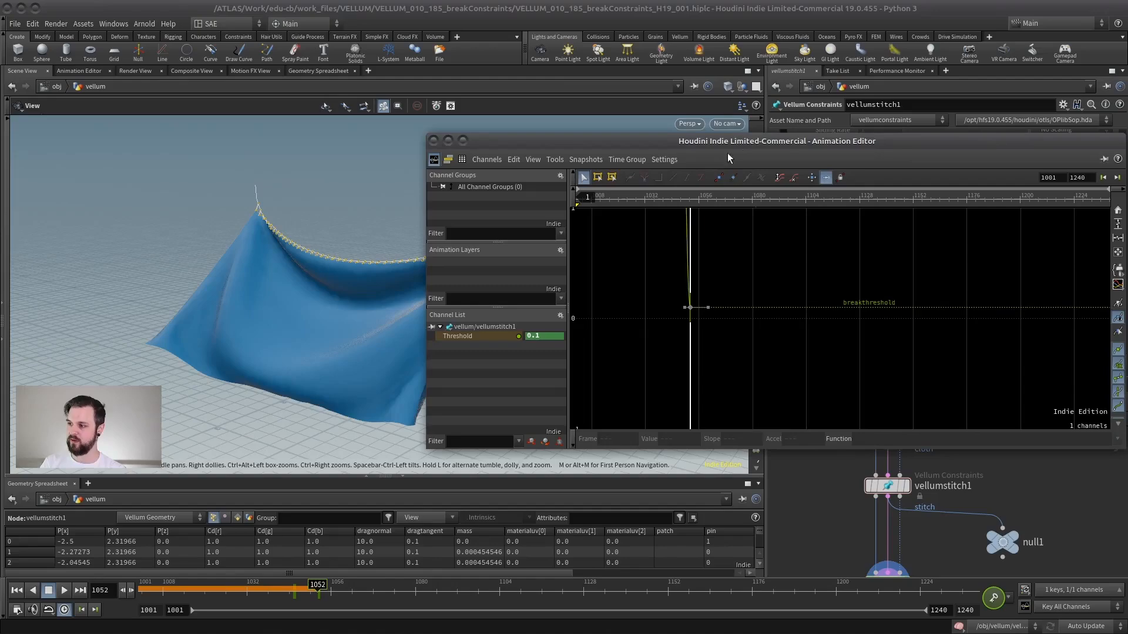
key("h")
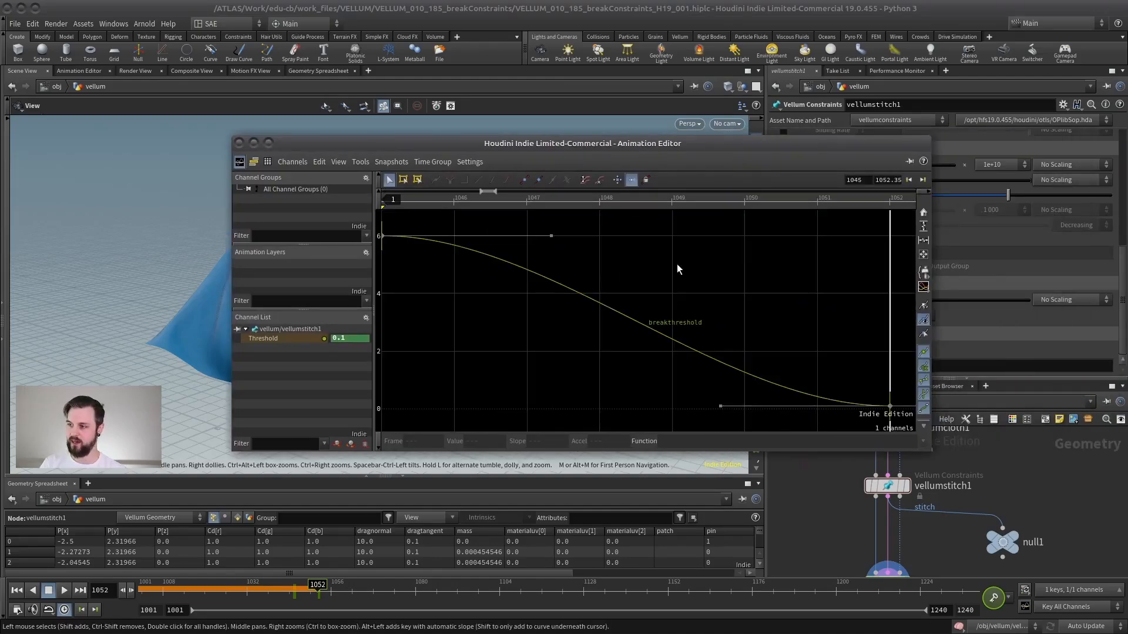
right_click_drag(712, 256, 661, 314)
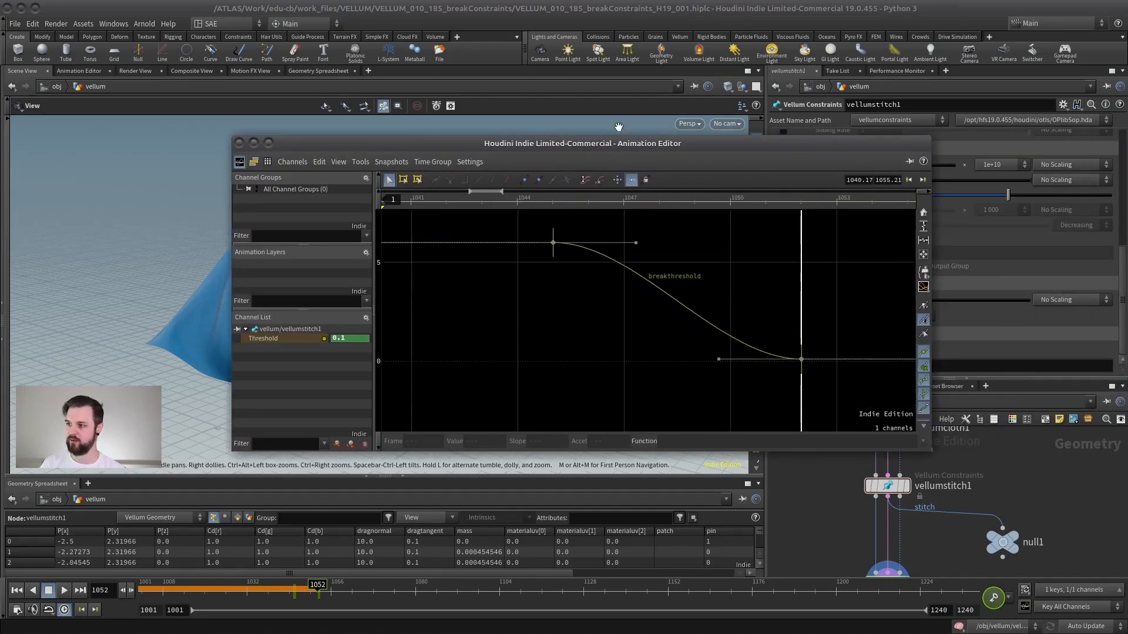
left_click(239, 142)
Replay the simulation from the first frame to watch the cloth tear with the animated Threshold.
left_click_drag(247, 157, 487, 322)
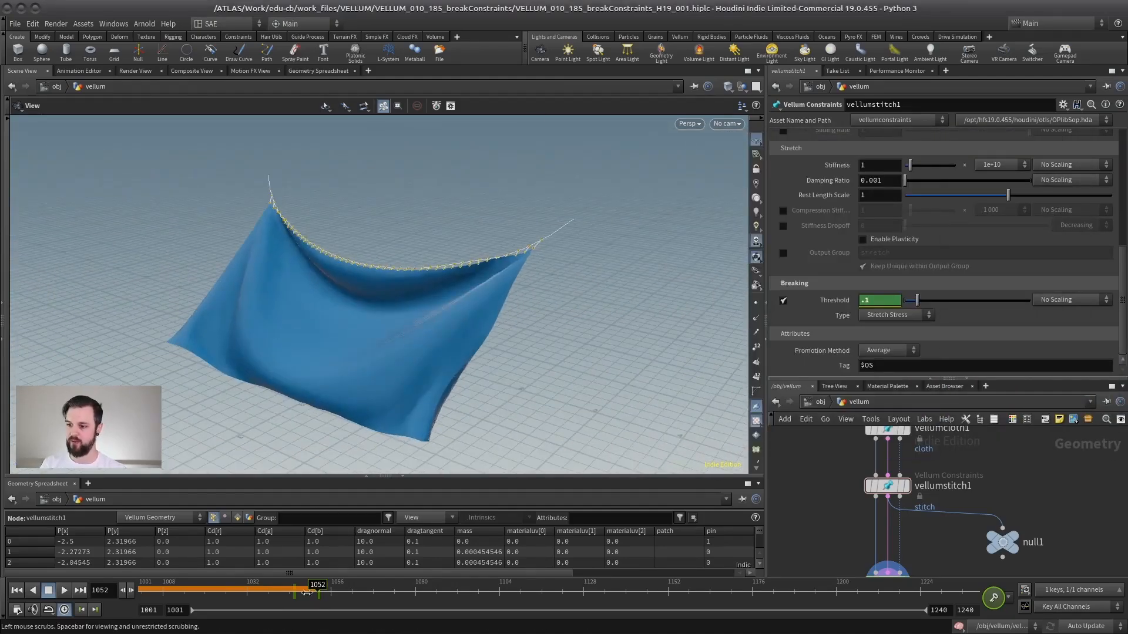
left_click(17, 592)
right_click_drag(339, 346, 262, 398)
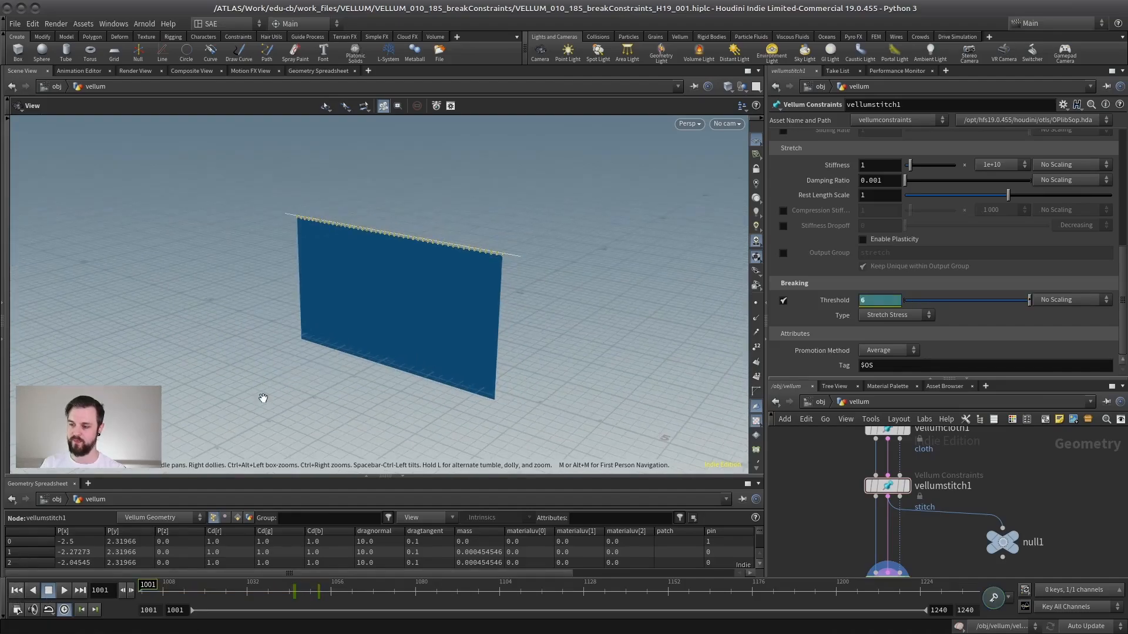
left_click(64, 590)
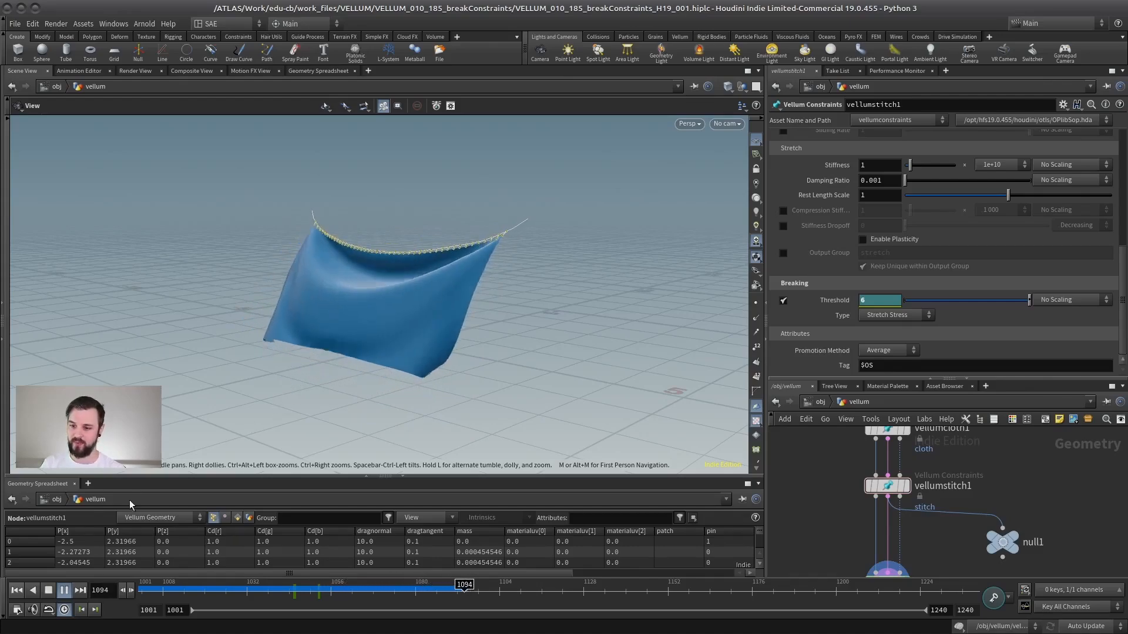
left_click(61, 590)
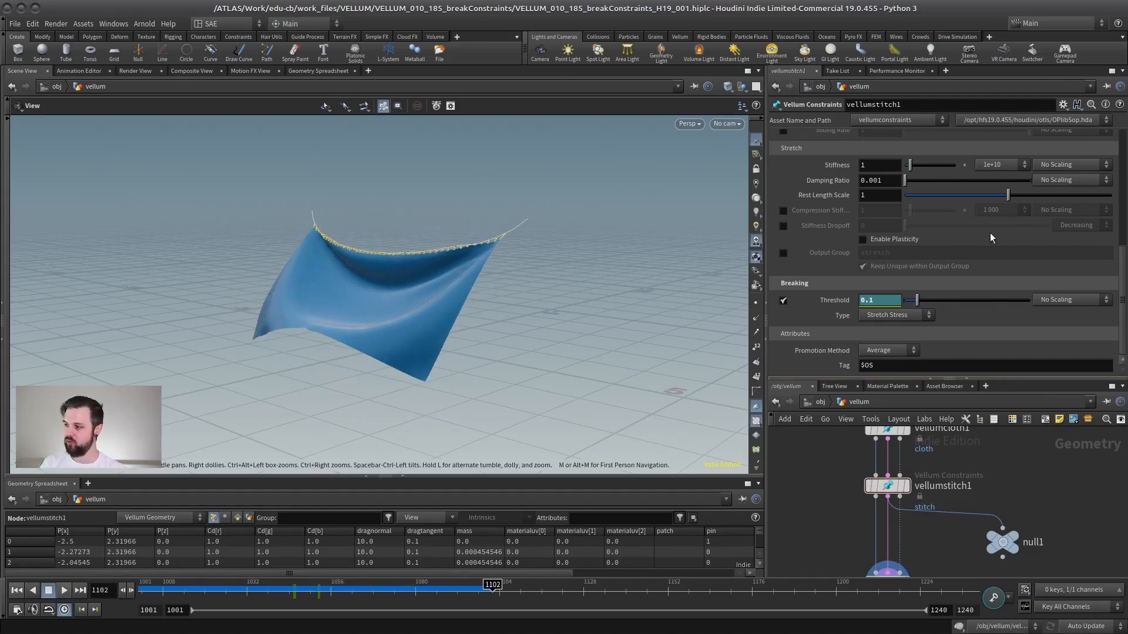
Reselect the vellumstitch1 node and resize the panes to show its Breaking parameters.
left_click_drag(1021, 381, 1020, 182)
scroll(953, 431, "down", 5)
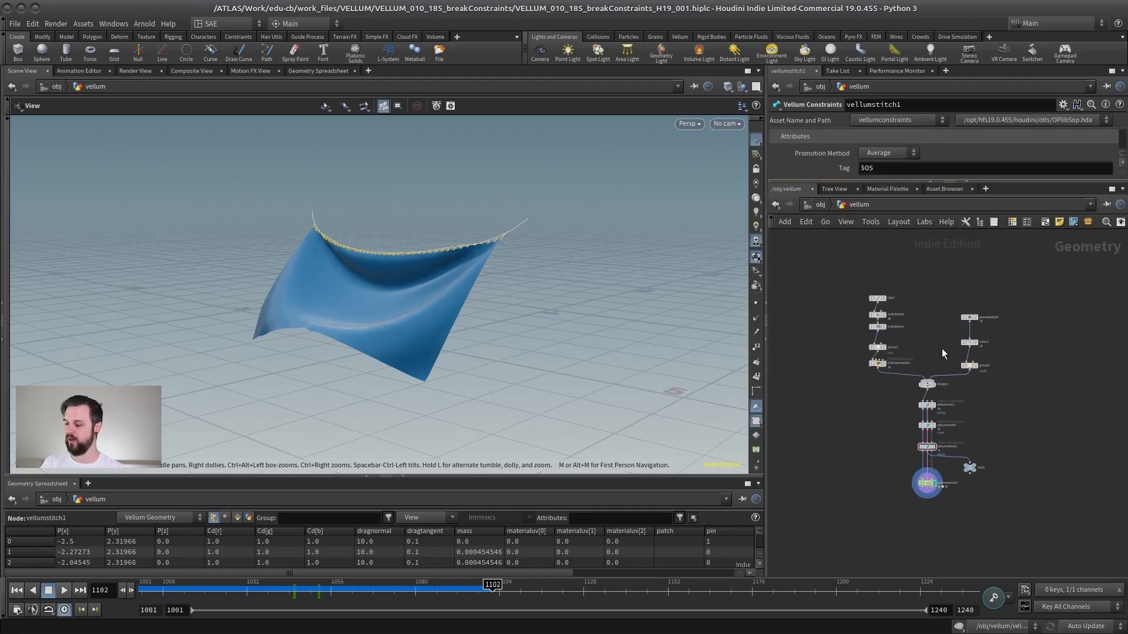
left_click_drag(887, 406, 870, 455)
scroll(877, 427, "up", 4)
middle_click_drag(905, 389, 859, 379)
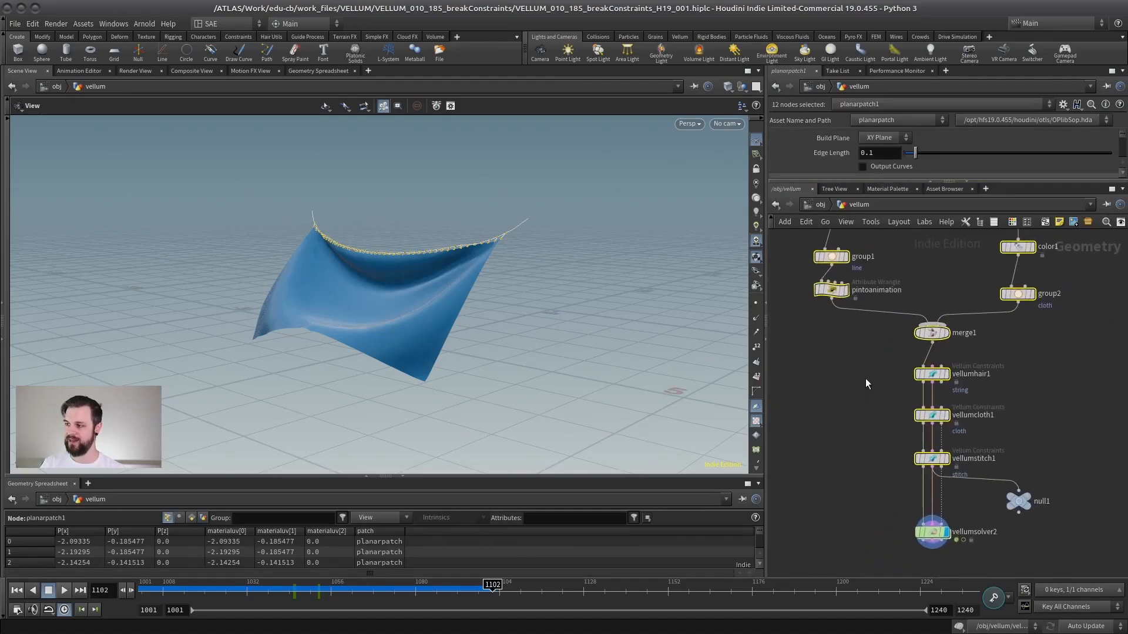
left_click(838, 403)
left_click(932, 459)
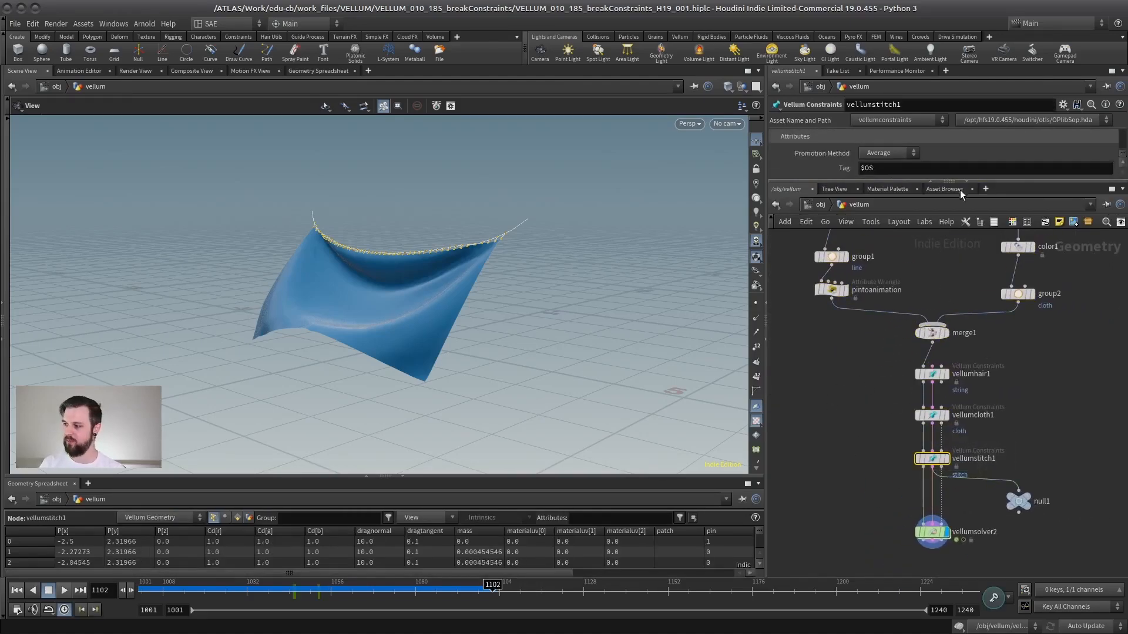
left_click_drag(990, 182, 989, 417)
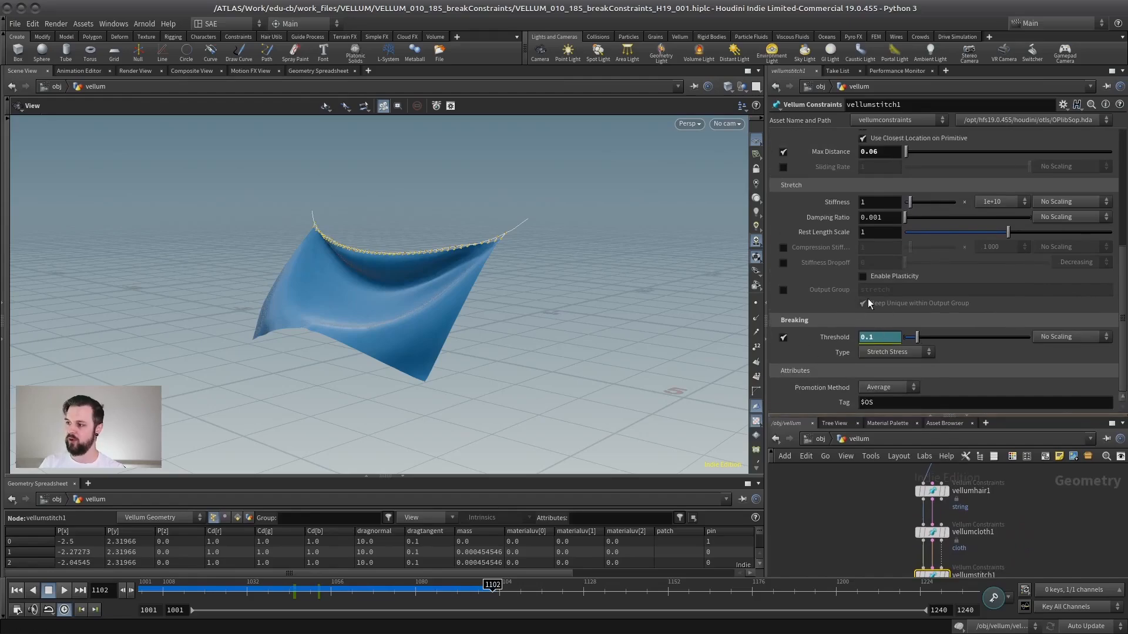
Remove the keyframes from the breaking Threshold, leaving a constant value of 6.
left_click(868, 336)
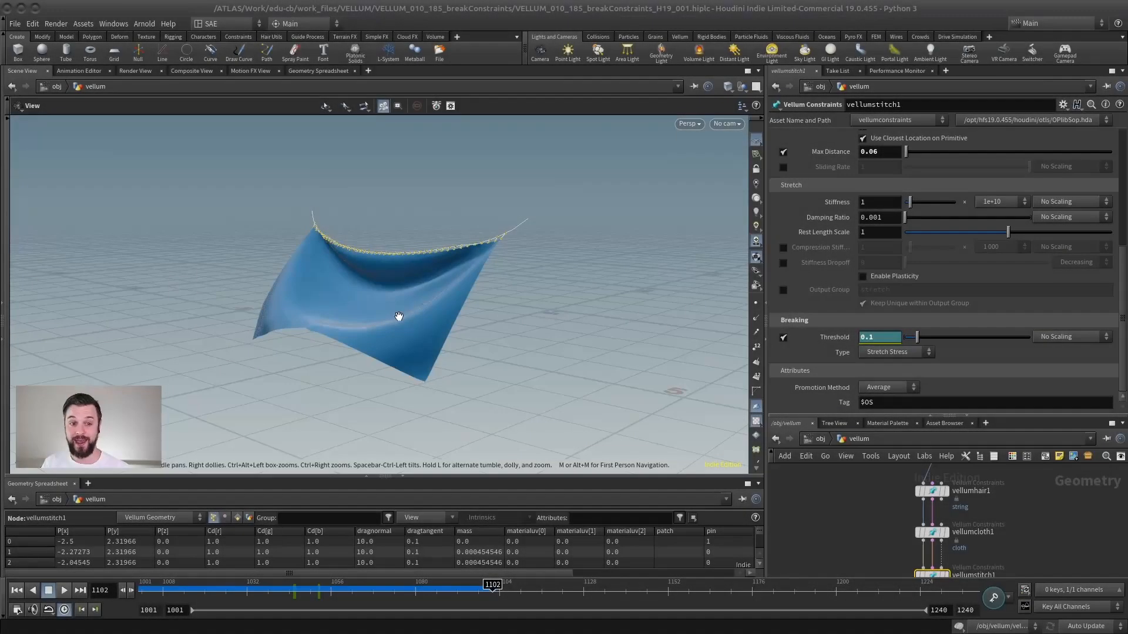
left_click_drag(432, 234, 411, 271)
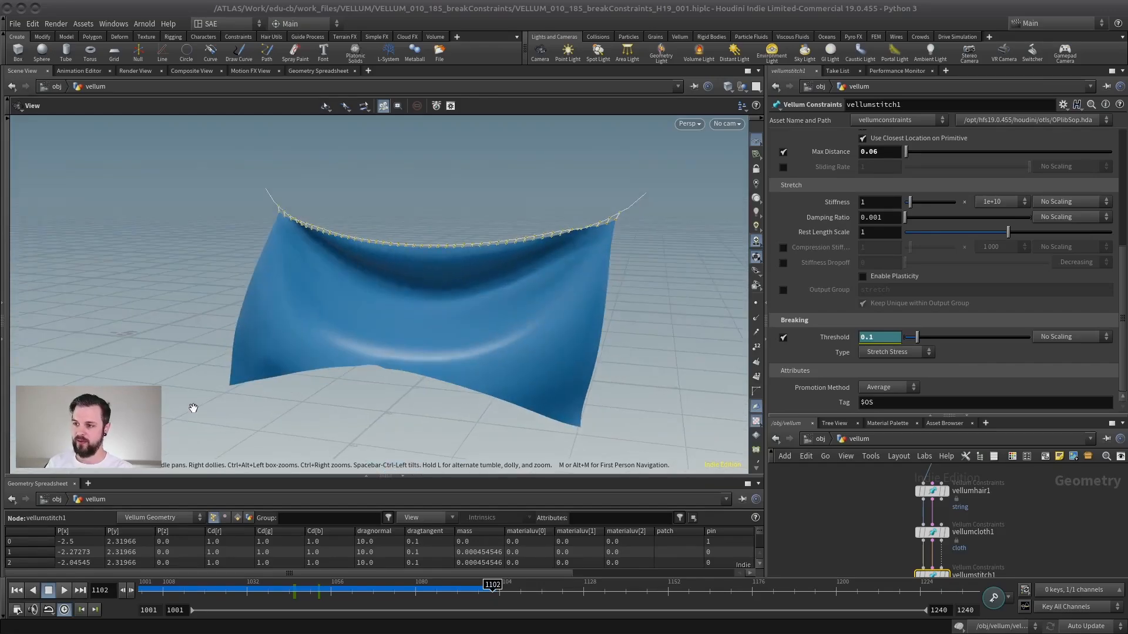
left_click(17, 590)
scroll(355, 332, "down", 3)
left_click_drag(355, 333, 300, 355)
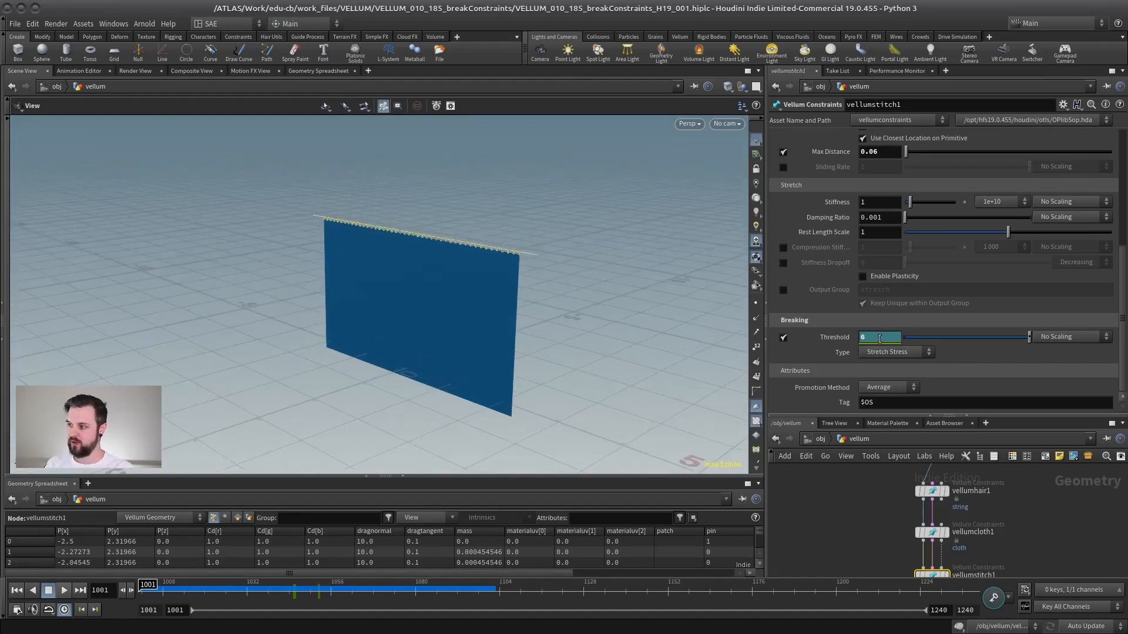
key("Return")
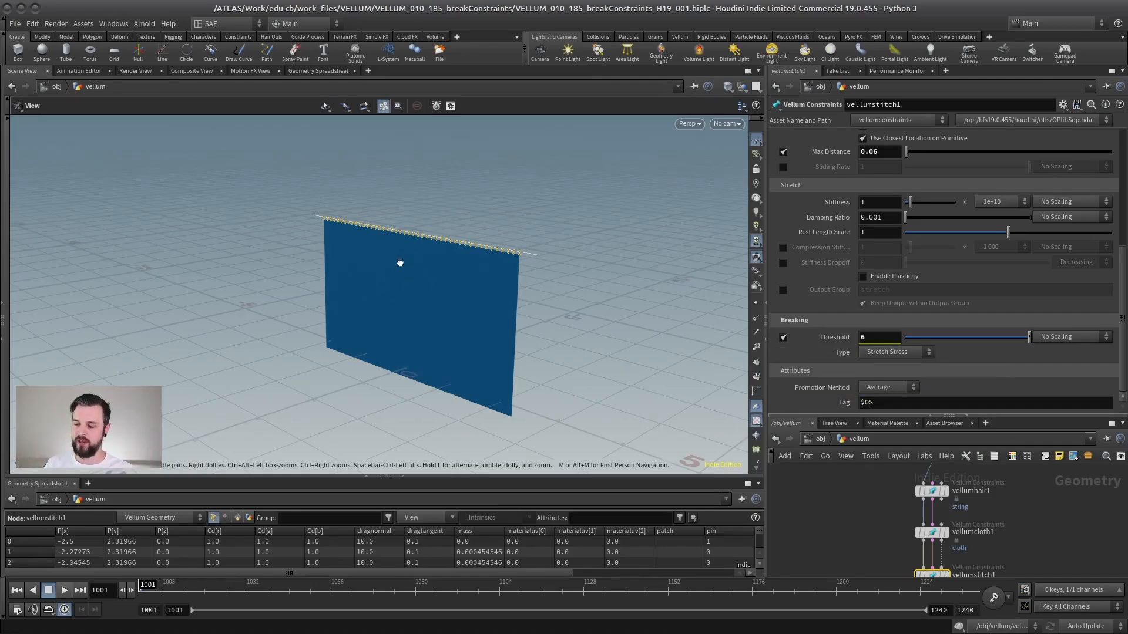
left_click_drag(401, 263, 279, 210)
middle_click_drag(426, 238, 373, 254)
right_click_drag(372, 254, 423, 263)
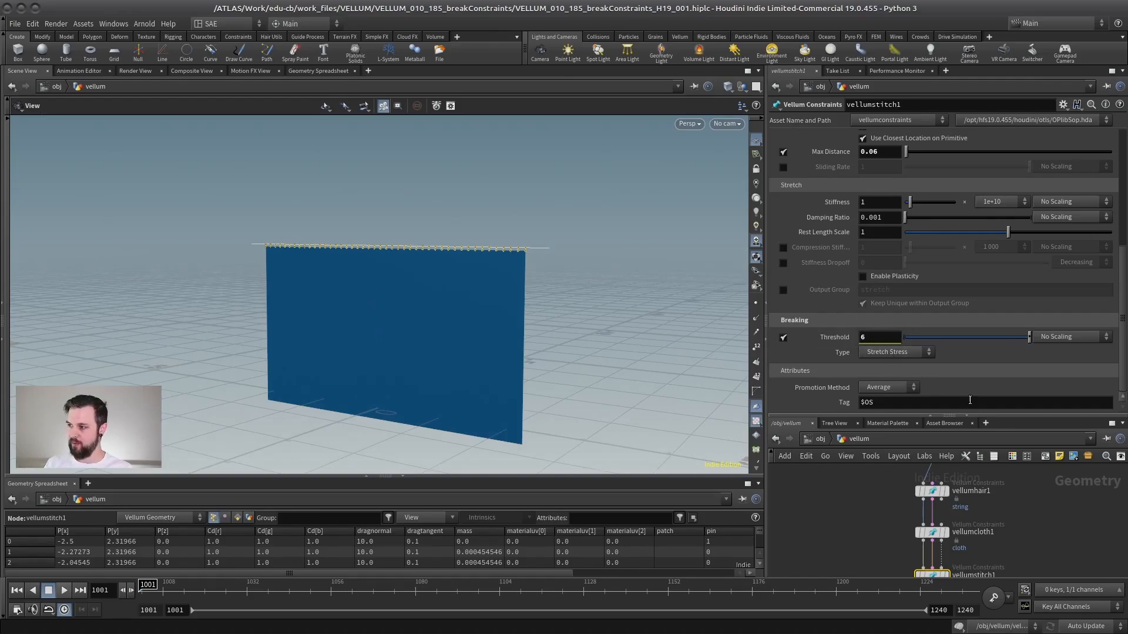
left_click(1066, 336)
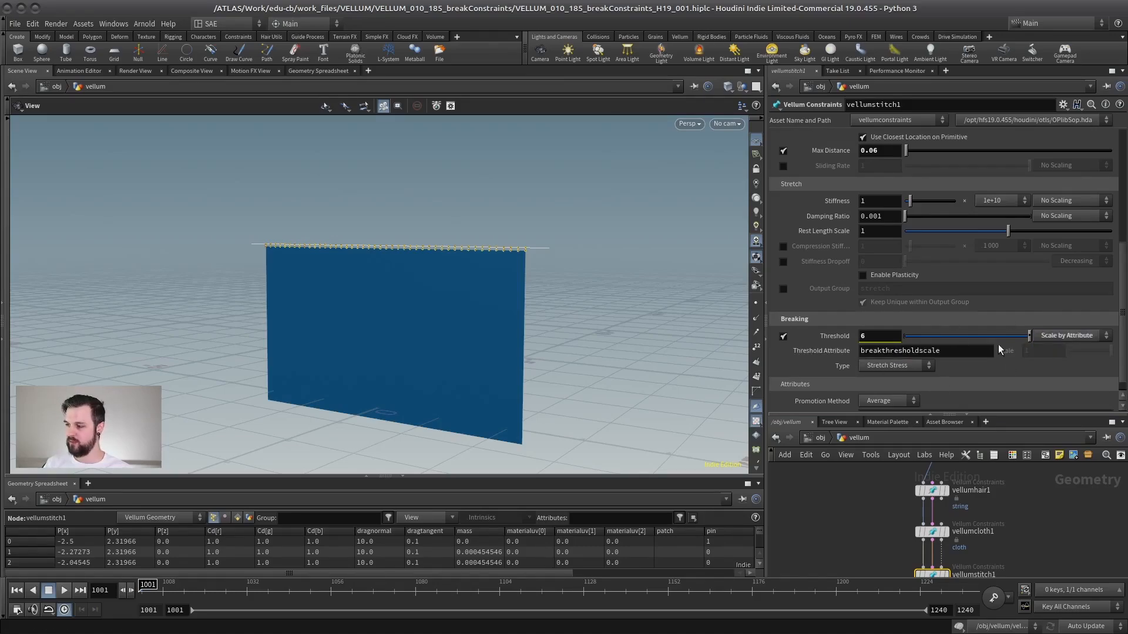
left_click_drag(205, 216, 234, 237)
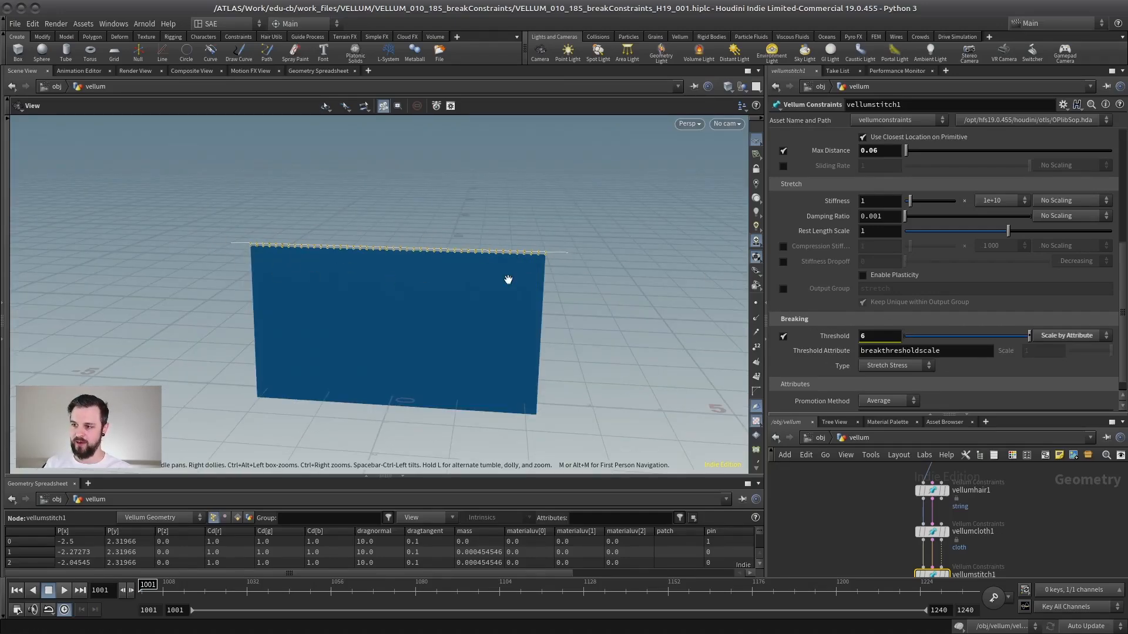
left_click_drag(509, 280, 521, 327)
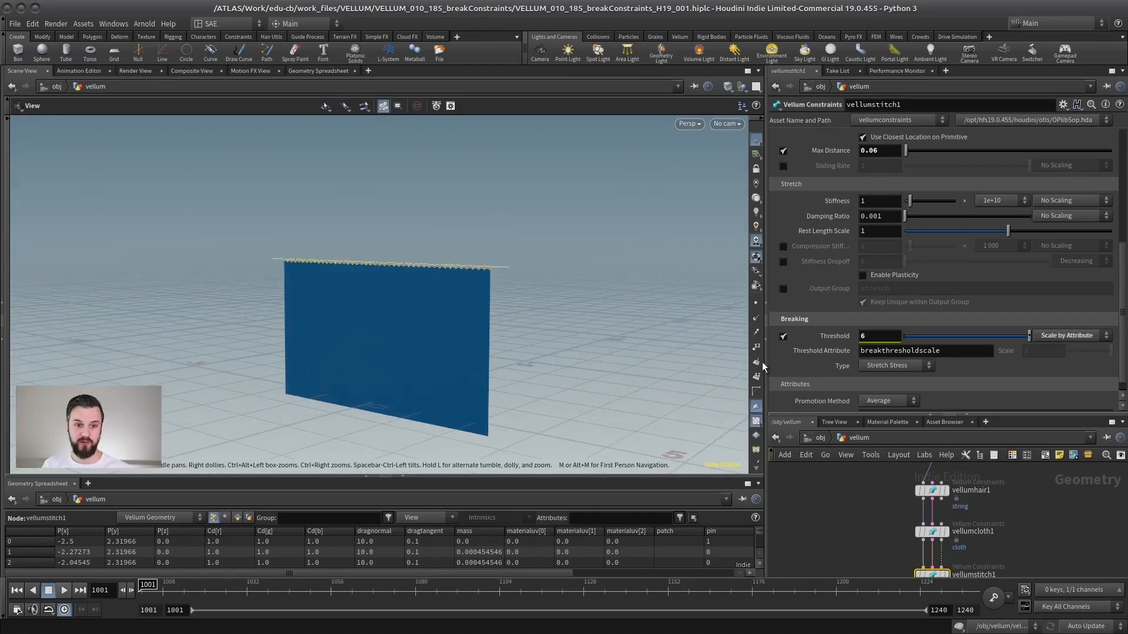
left_click(1069, 335)
left_click(1060, 347)
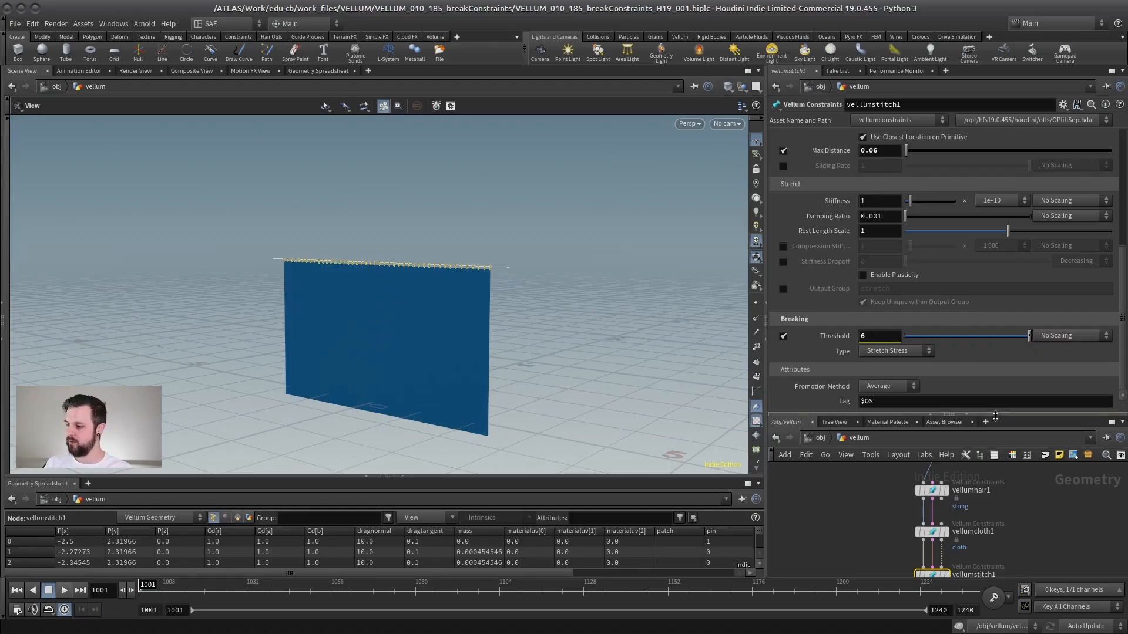
Dive inside the vellumsolver2 node into its forces network and frame the FORCE output node.
left_click_drag(1003, 413, 1003, 228)
scroll(854, 417, "down", 4)
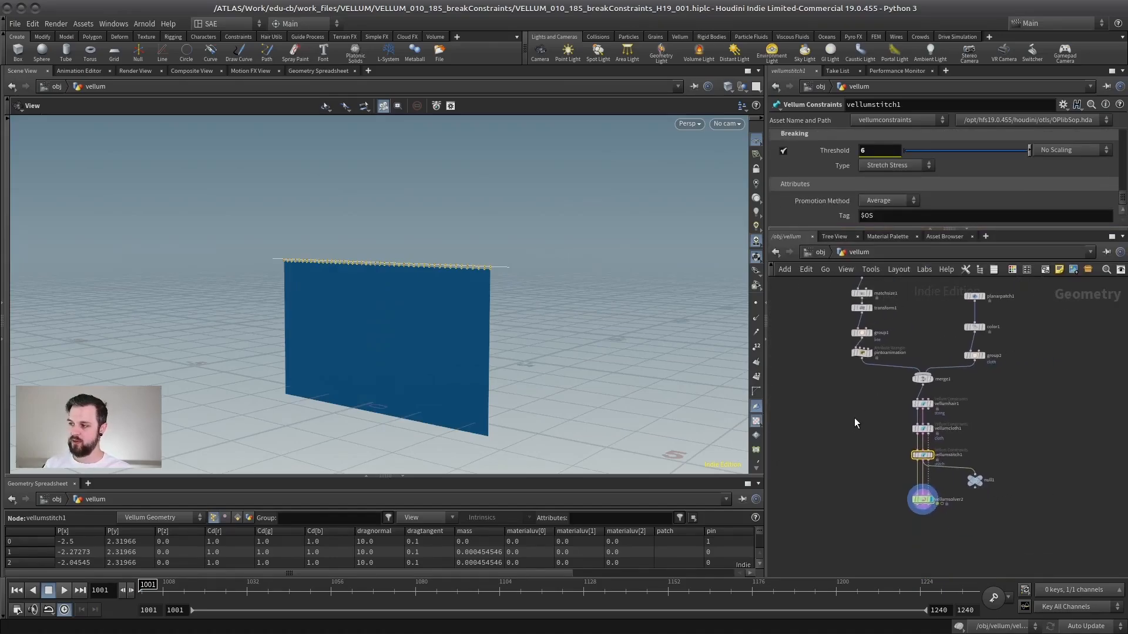
scroll(874, 432, "up", 2)
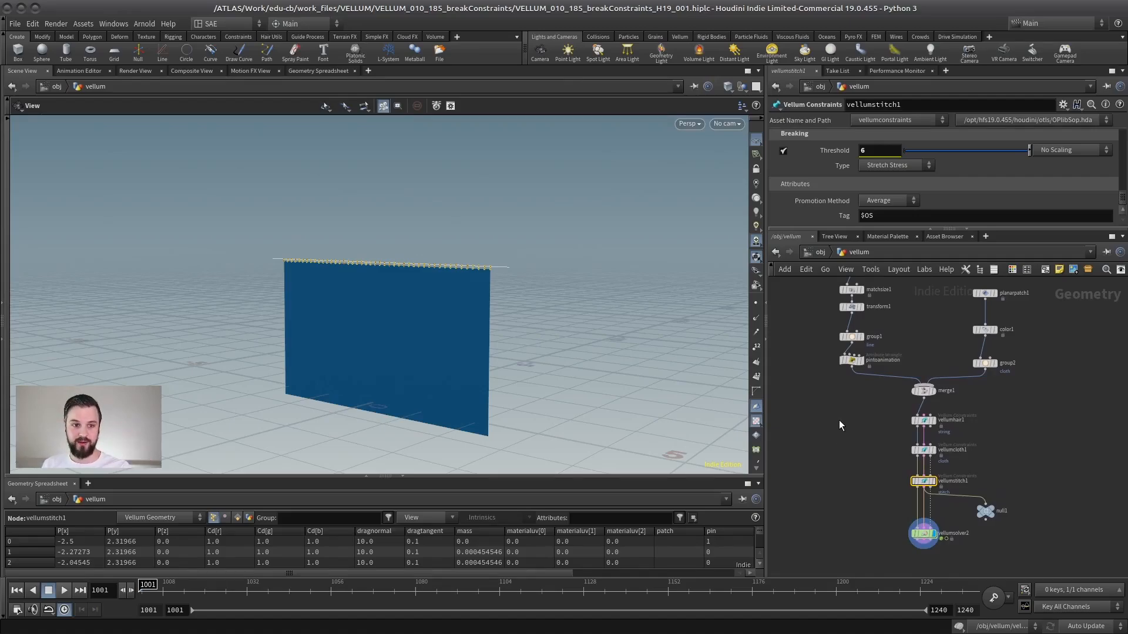
scroll(998, 436, "up", 2)
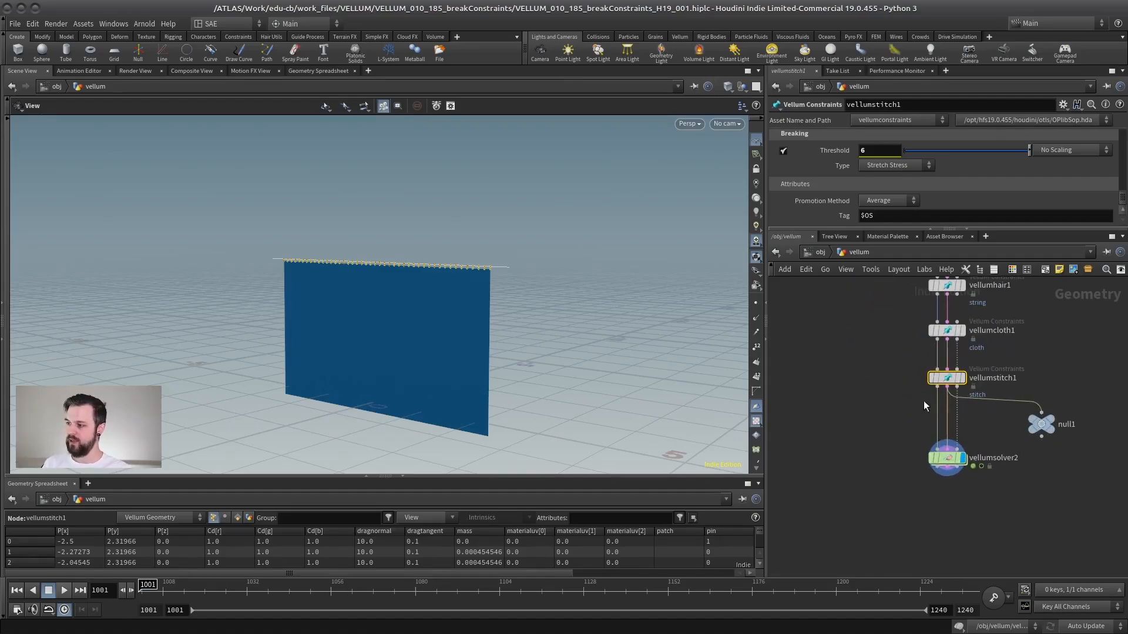
left_click(947, 458)
middle_click_drag(931, 465, 901, 453)
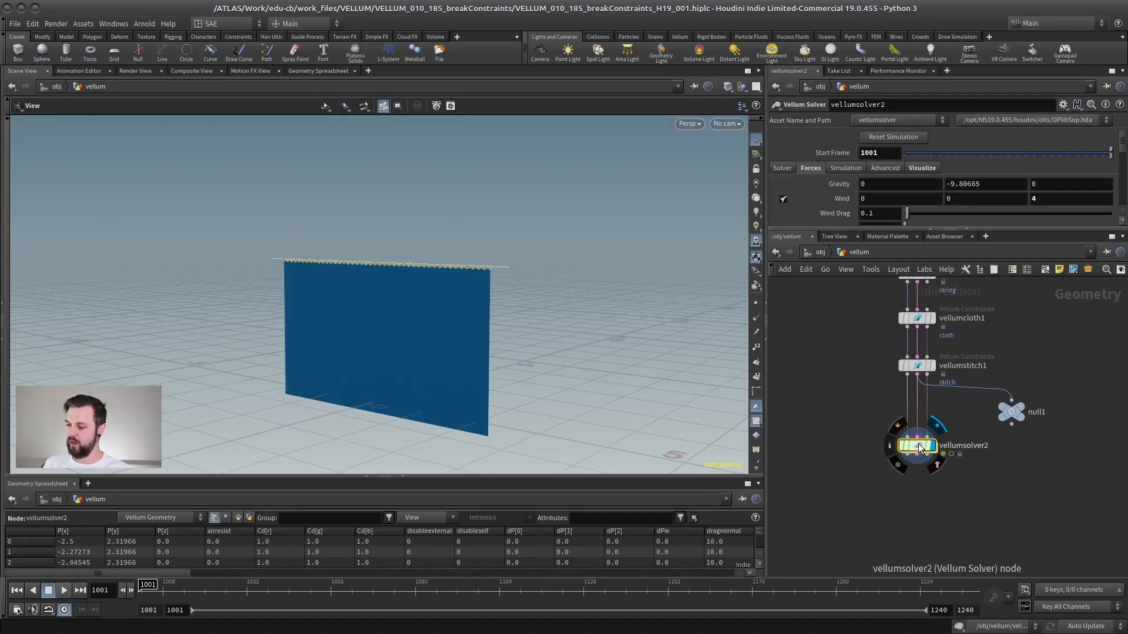
double_click(918, 446)
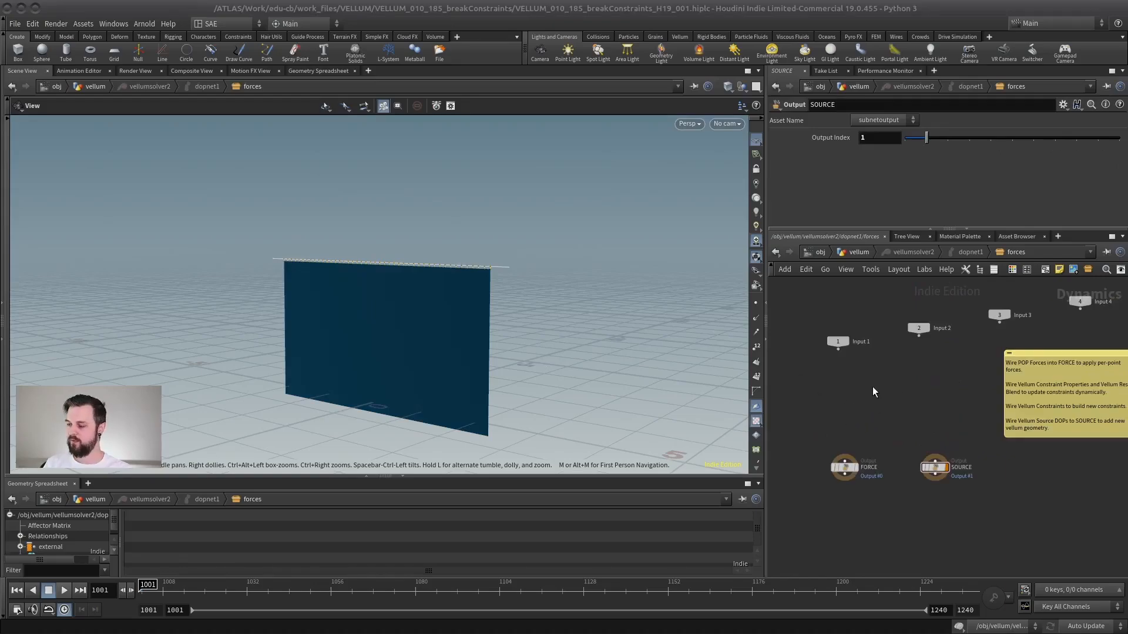
middle_click_drag(911, 376, 929, 425)
scroll(879, 387, "up", 2)
scroll(900, 395, "up", 1)
left_click(855, 473)
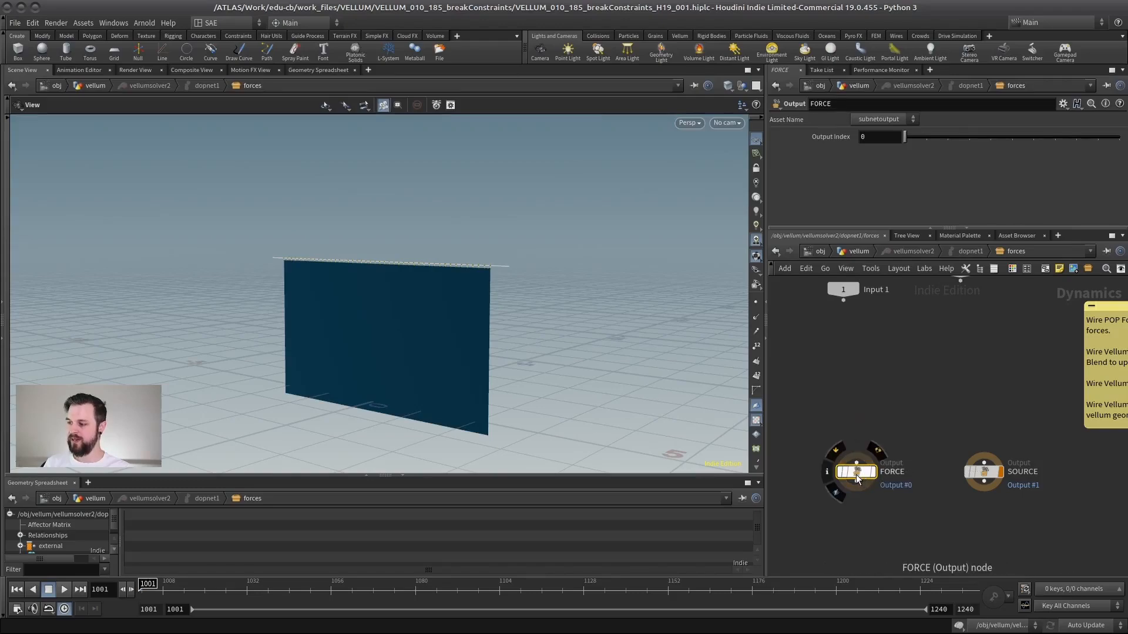
Rearrange the FORCE and SOURCE output nodes in the forces network to make room for new nodes.
left_click_drag(855, 475, 852, 484)
left_click_drag(982, 469, 1084, 464)
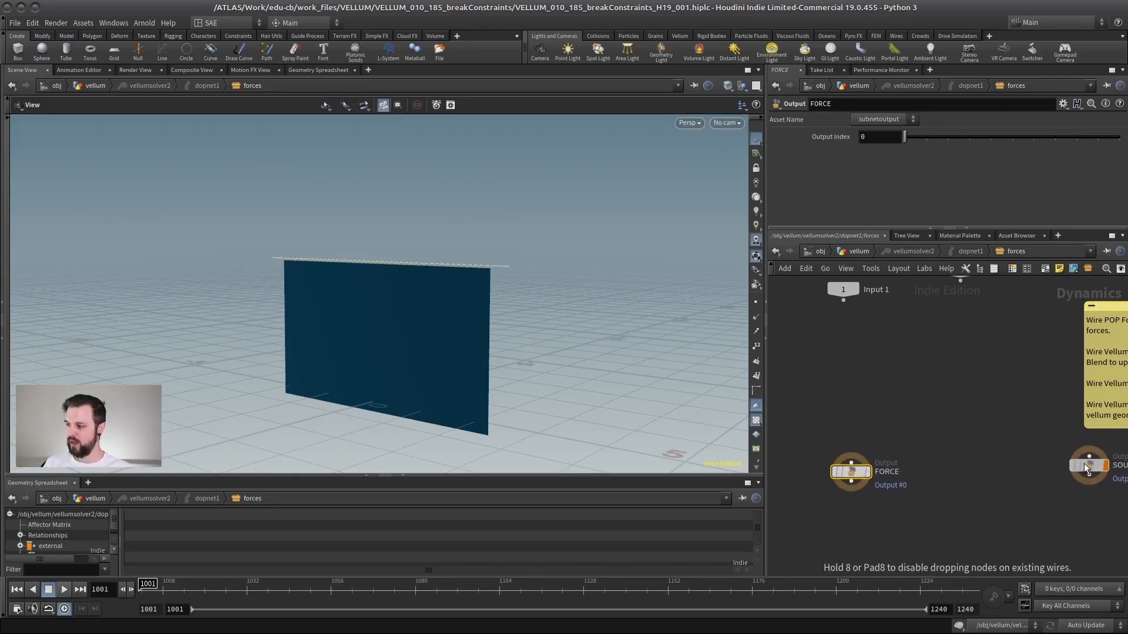
middle_click_drag(895, 428, 894, 395)
left_click(903, 486)
key("Escape")
left_click_drag(970, 353, 798, 499)
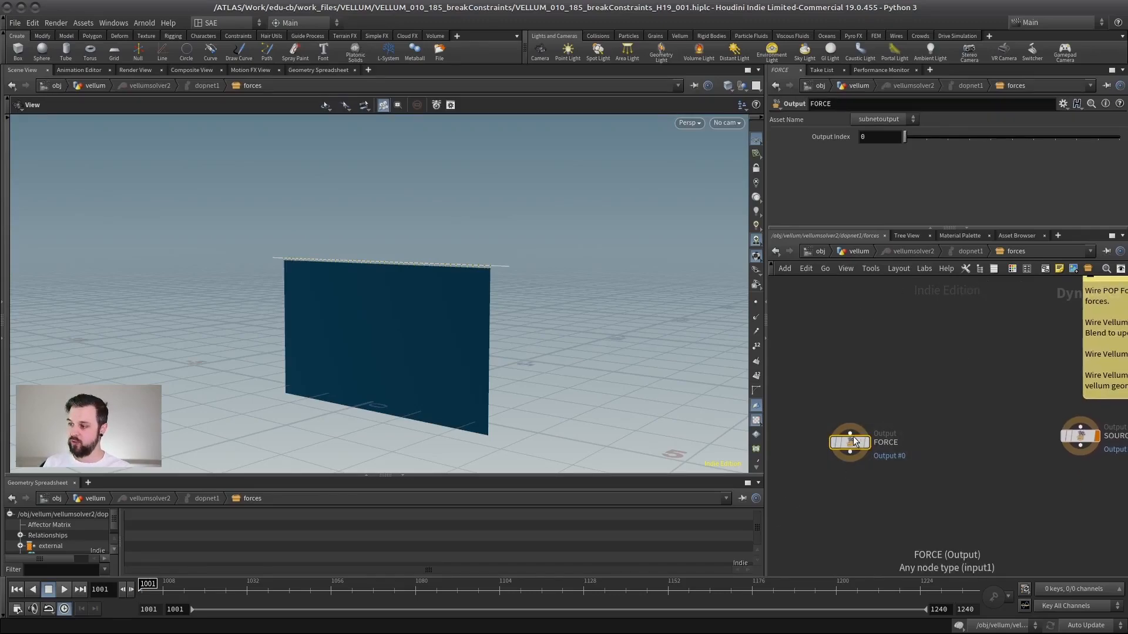
left_click_drag(855, 439, 864, 435)
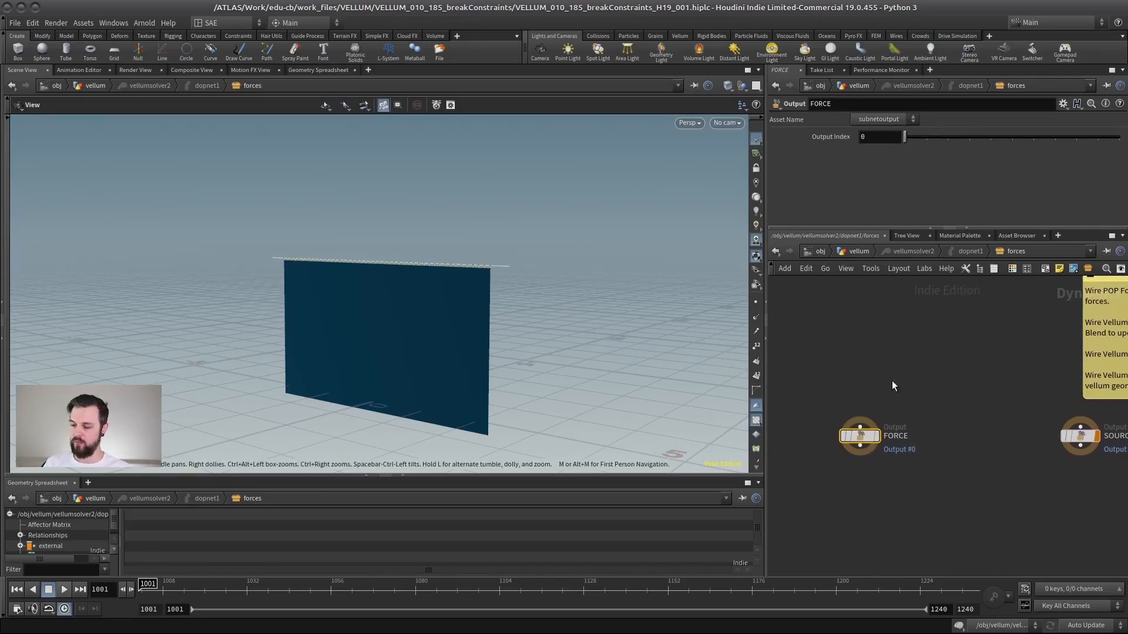
middle_click_drag(891, 381, 908, 410)
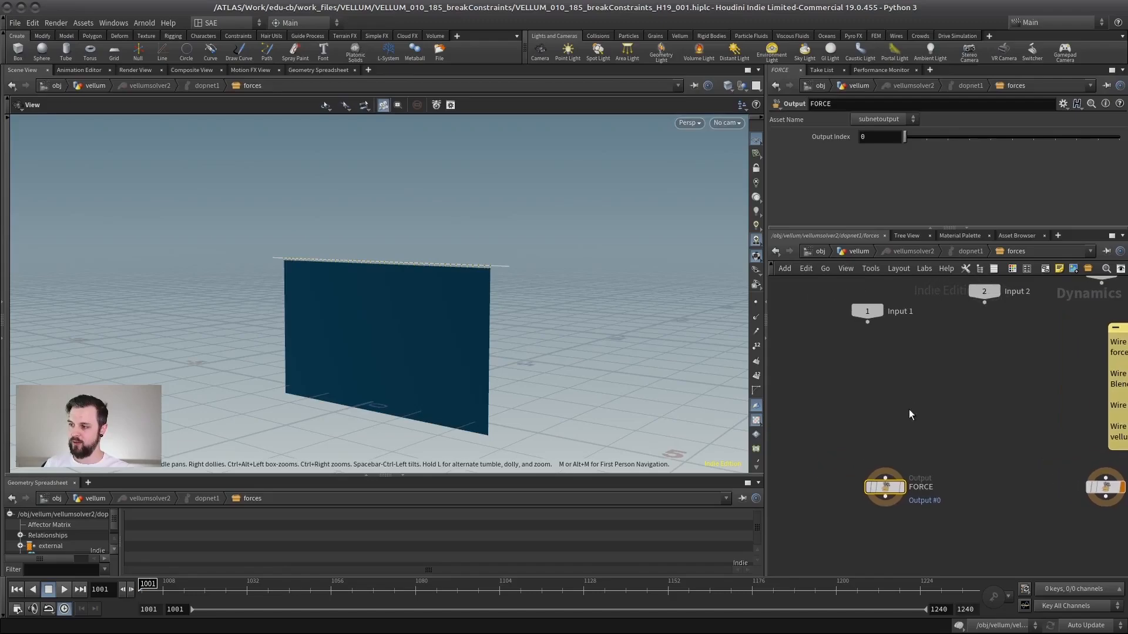
middle_click_drag(960, 439, 909, 420)
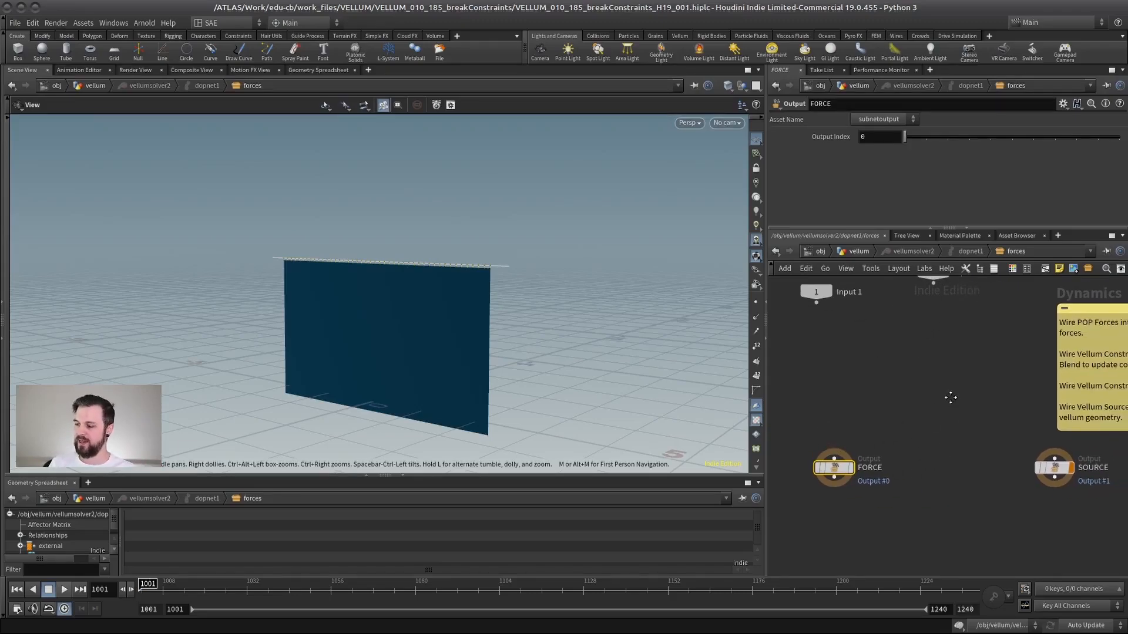
middle_click_drag(950, 398, 895, 410)
left_click(924, 452)
left_click_drag(925, 451, 904, 455)
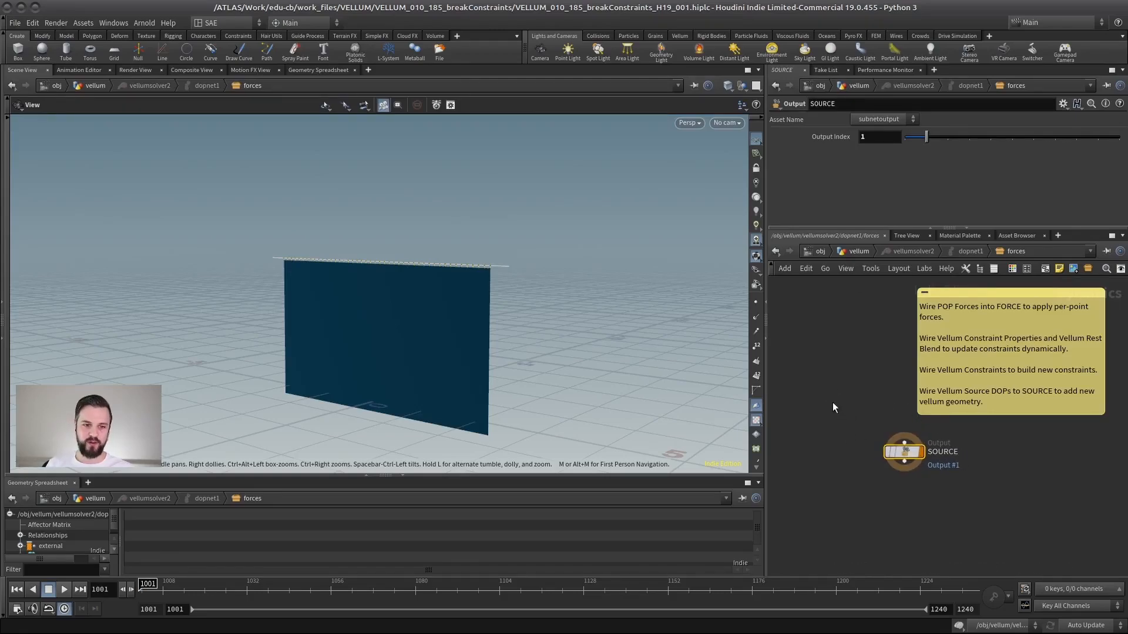
middle_click_drag(833, 403, 964, 432)
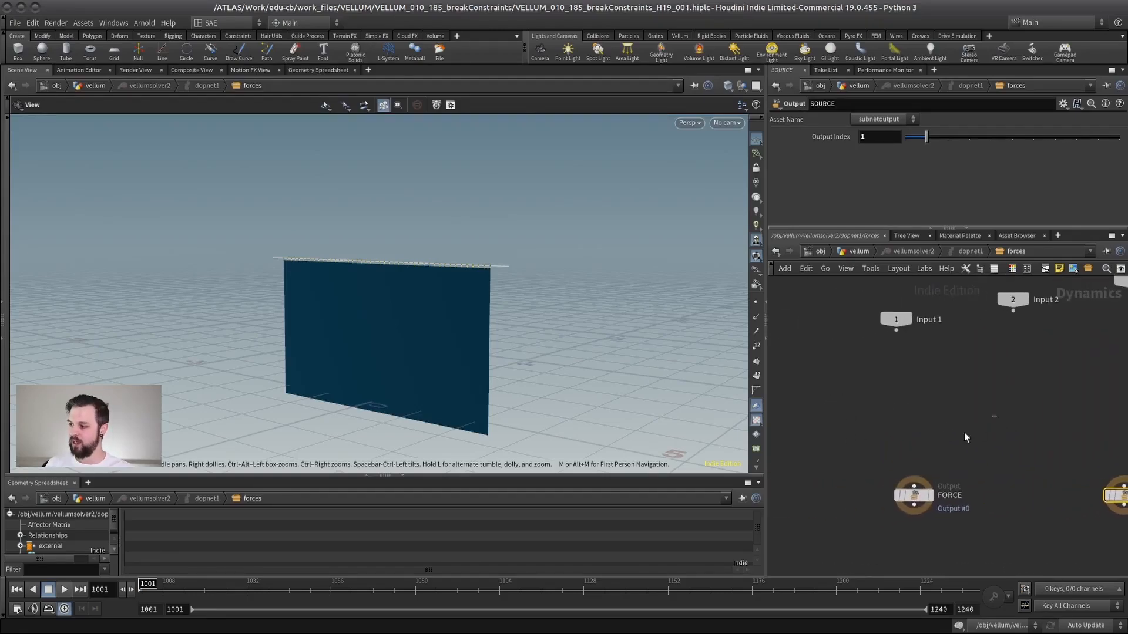
left_click_drag(914, 495, 894, 495)
scroll(929, 404, "up", 2)
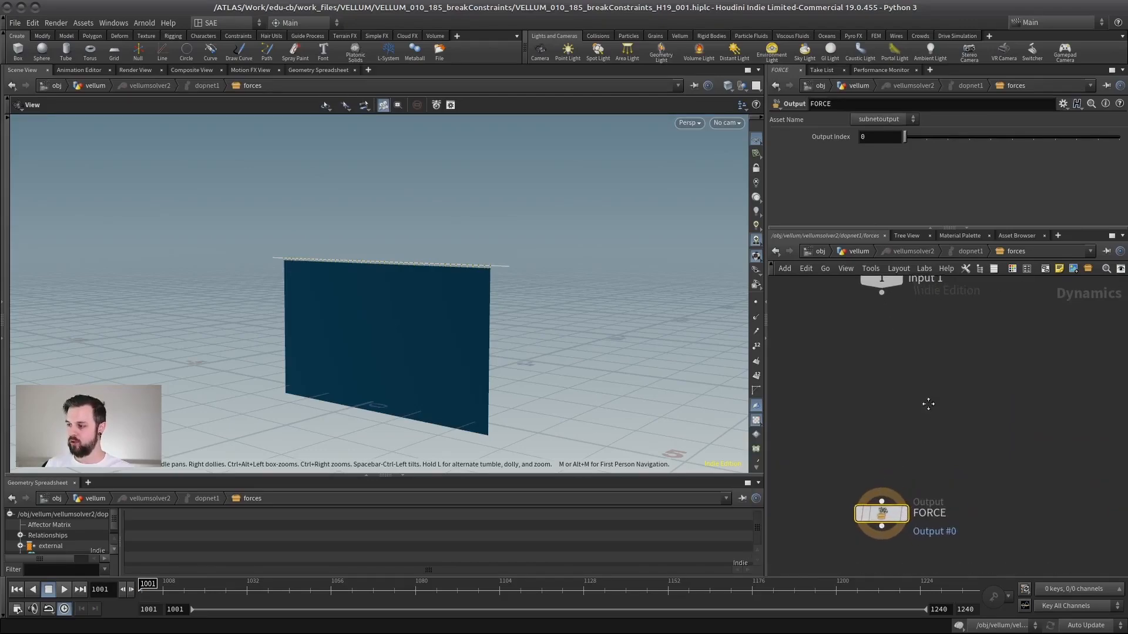
Add a Vellum Constraint Properties node in the forces network and wire it into the FORCE output.
scroll(917, 400, "down", 3)
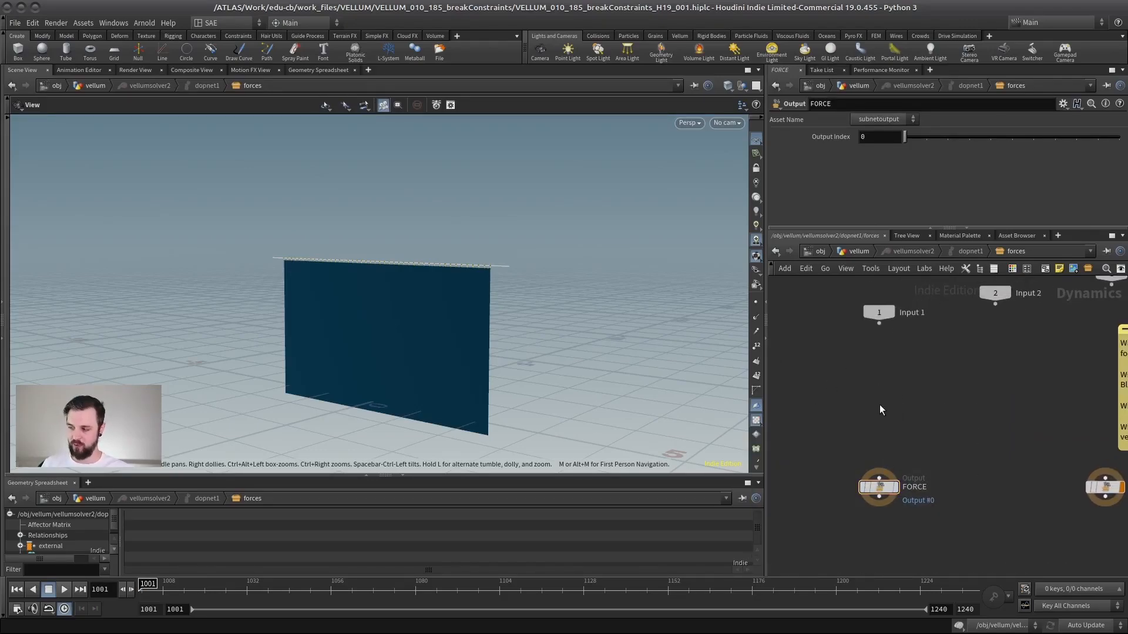
key("Tab")
type("vell")
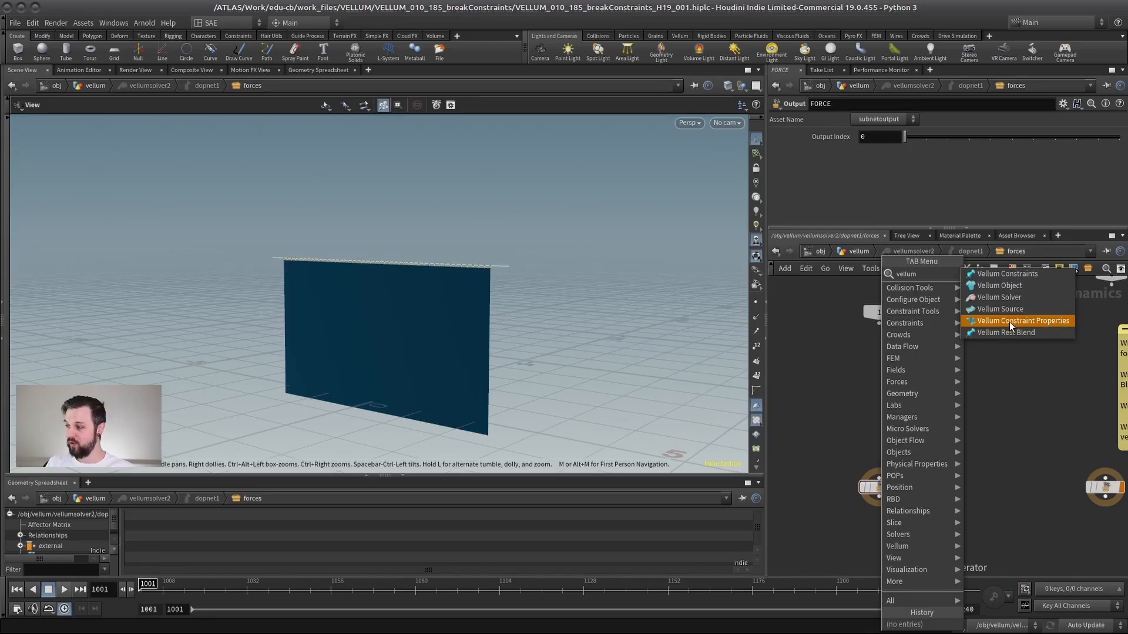
left_click(1010, 321)
left_click(878, 398)
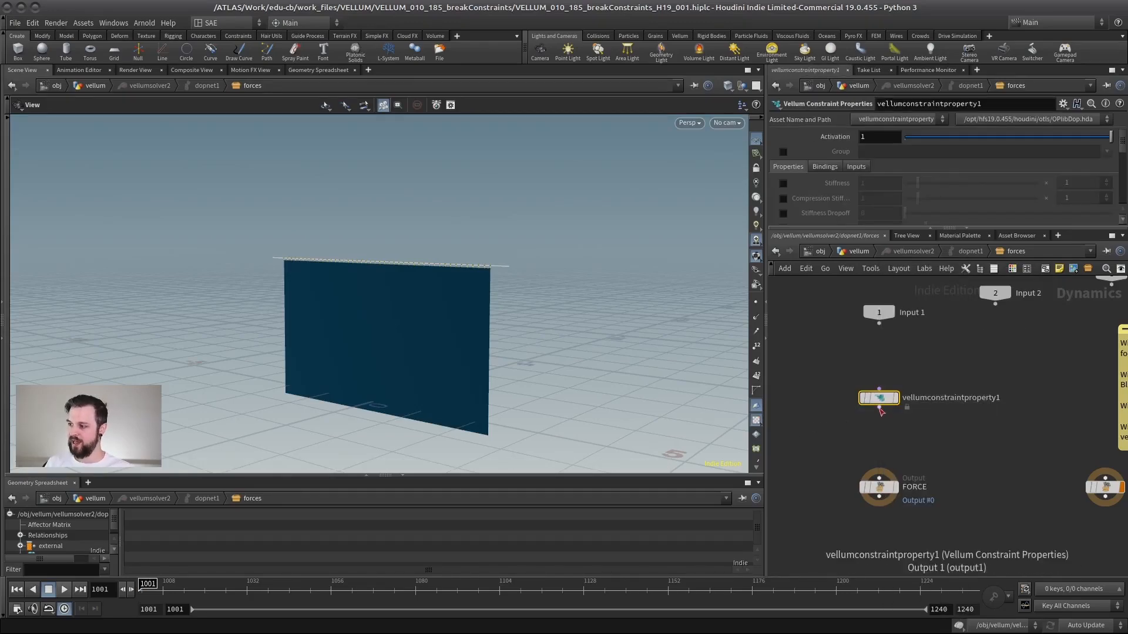
left_click(879, 406)
left_click(879, 477)
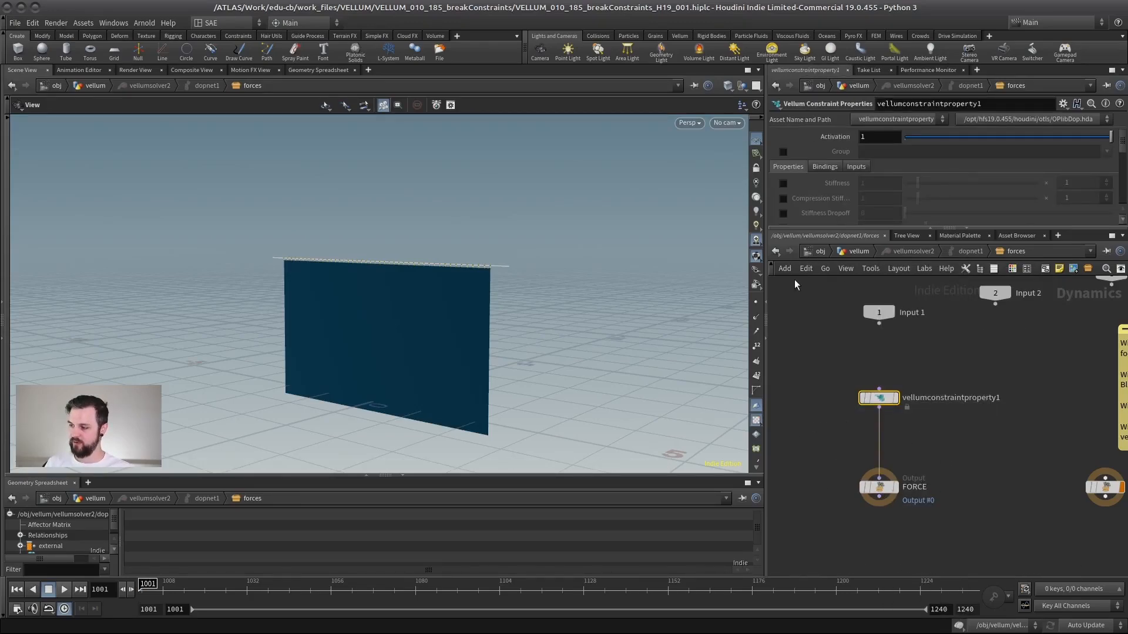
Enable Break Threshold on vellumconstraintproperty1 and set it to 0.1.
left_click_drag(899, 229, 846, 444)
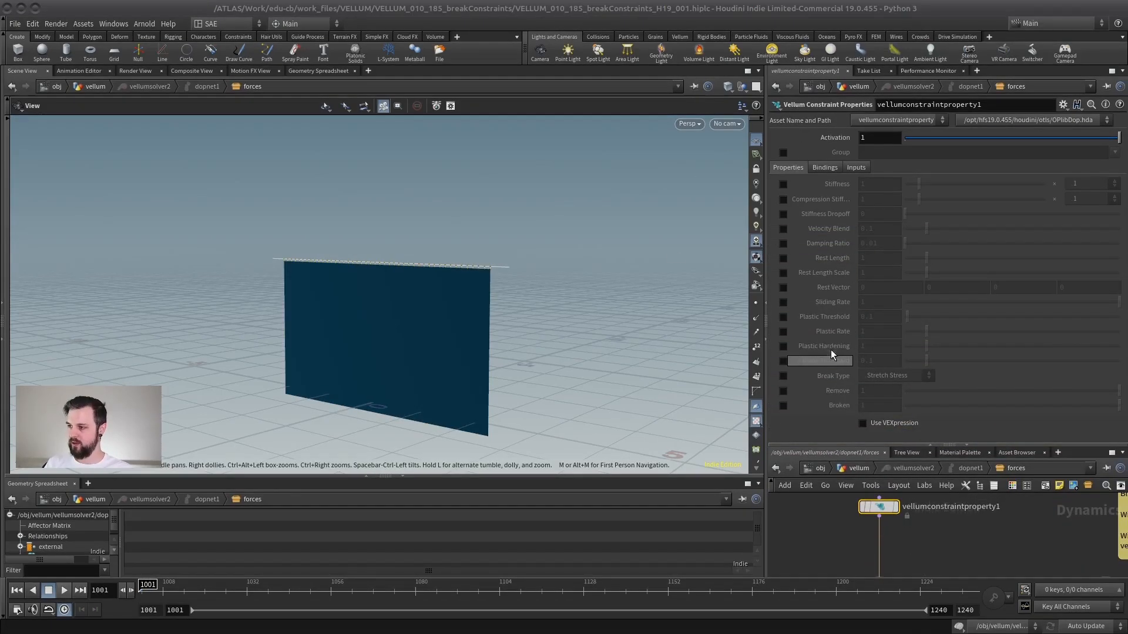
left_click_drag(870, 446, 855, 288)
left_click(878, 336)
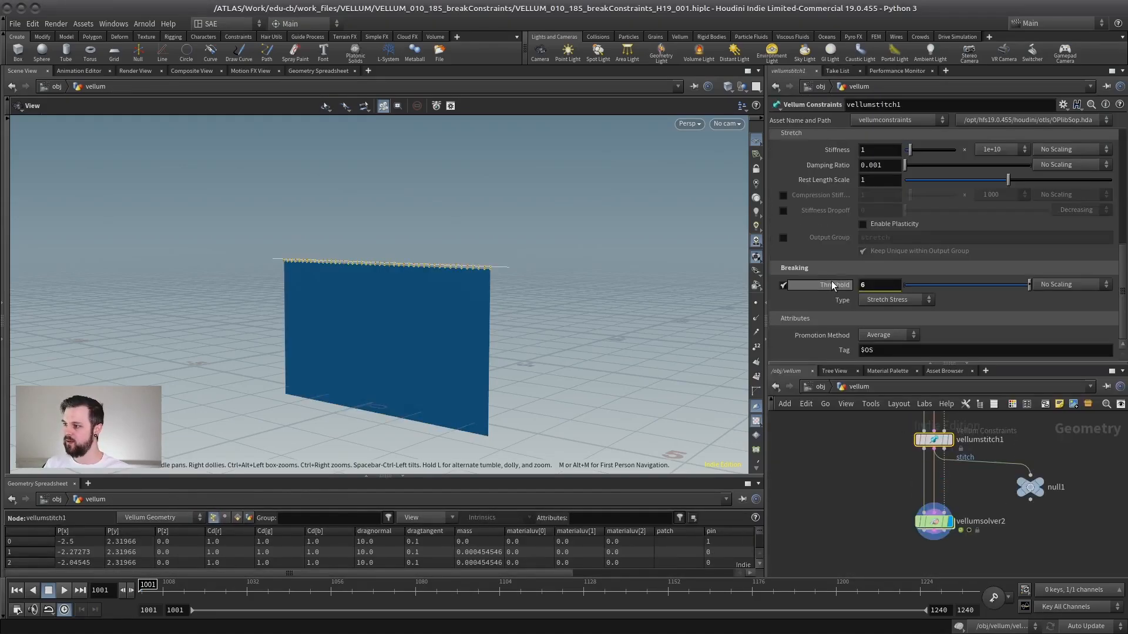
double_click(934, 522)
left_click_drag(841, 363, 837, 456)
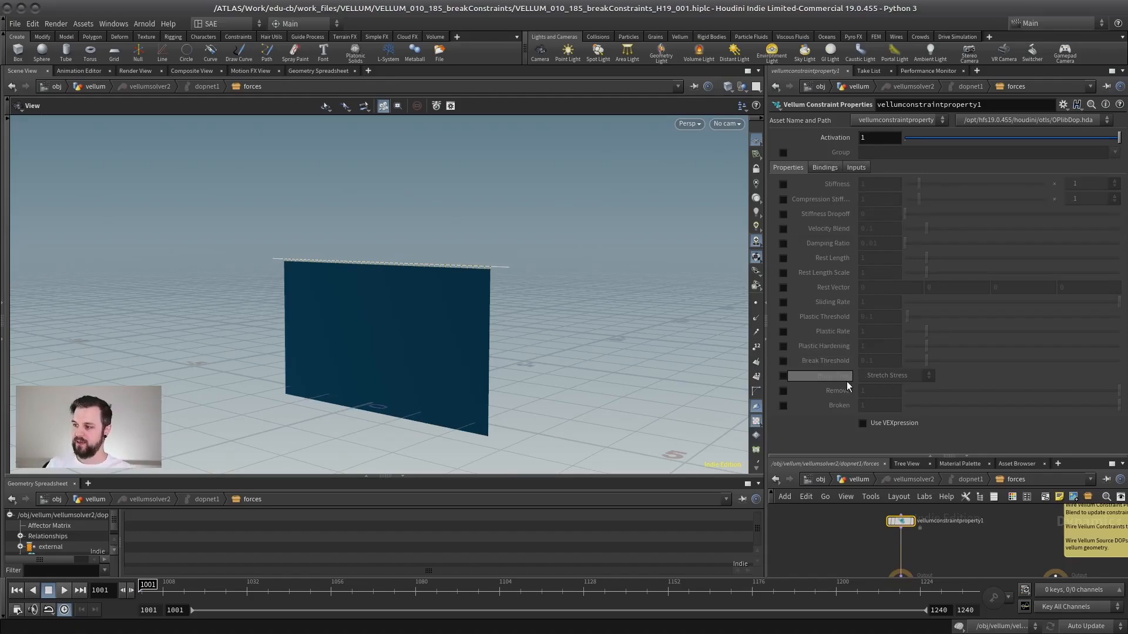
left_click(783, 361)
left_click_drag(880, 361, 811, 380)
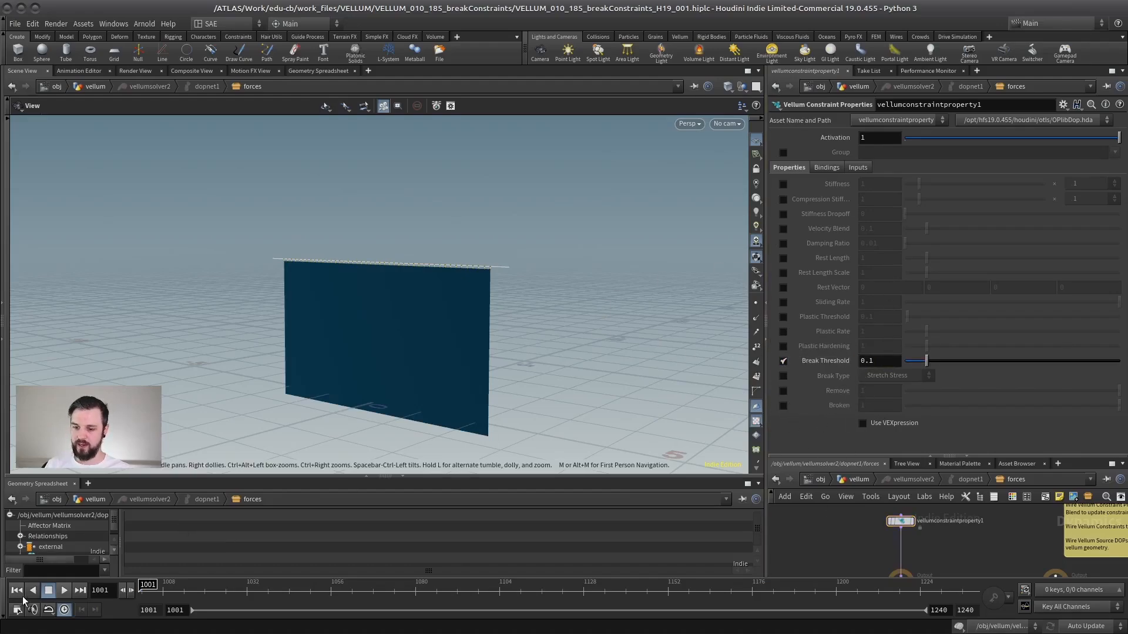
Play the simulation from the start to watch how the cloth's stitches break, then stop it.
left_click(65, 591)
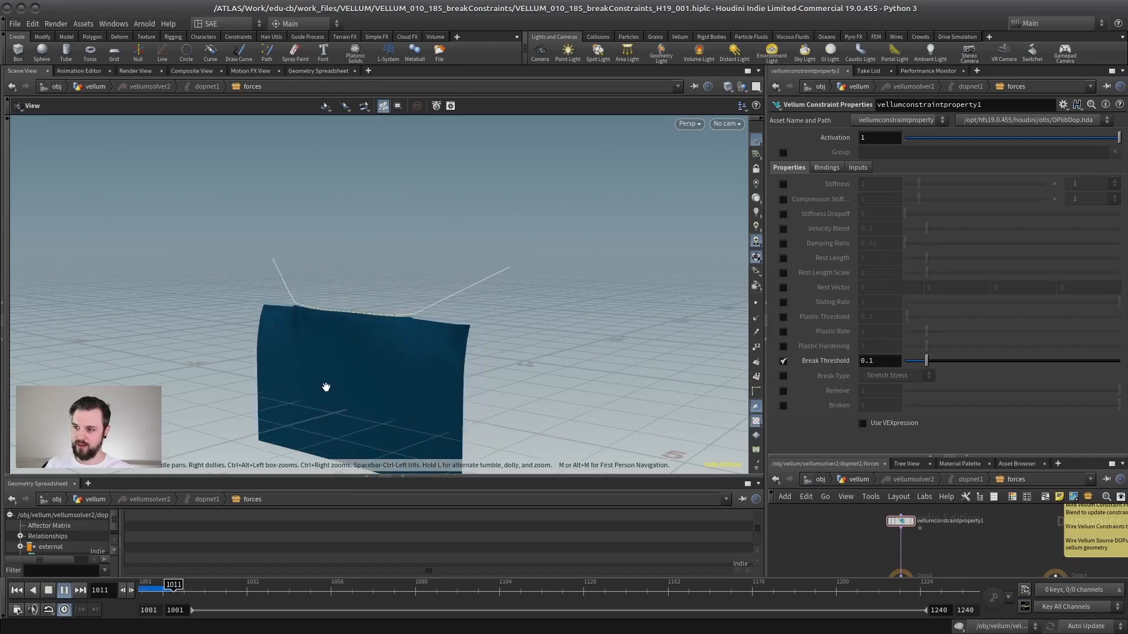
left_click_drag(368, 369, 436, 290)
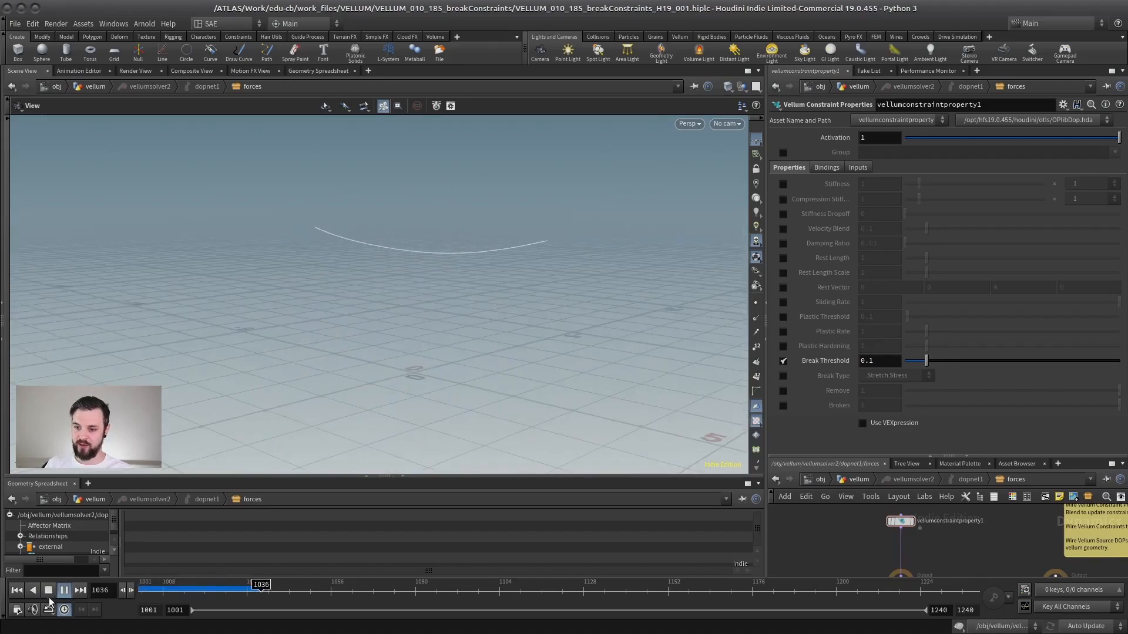
left_click(18, 590)
Check vellumstitch1's breaking threshold, then return to vellumconstraintproperty1's Break Threshold inside the solver.
left_click(855, 480)
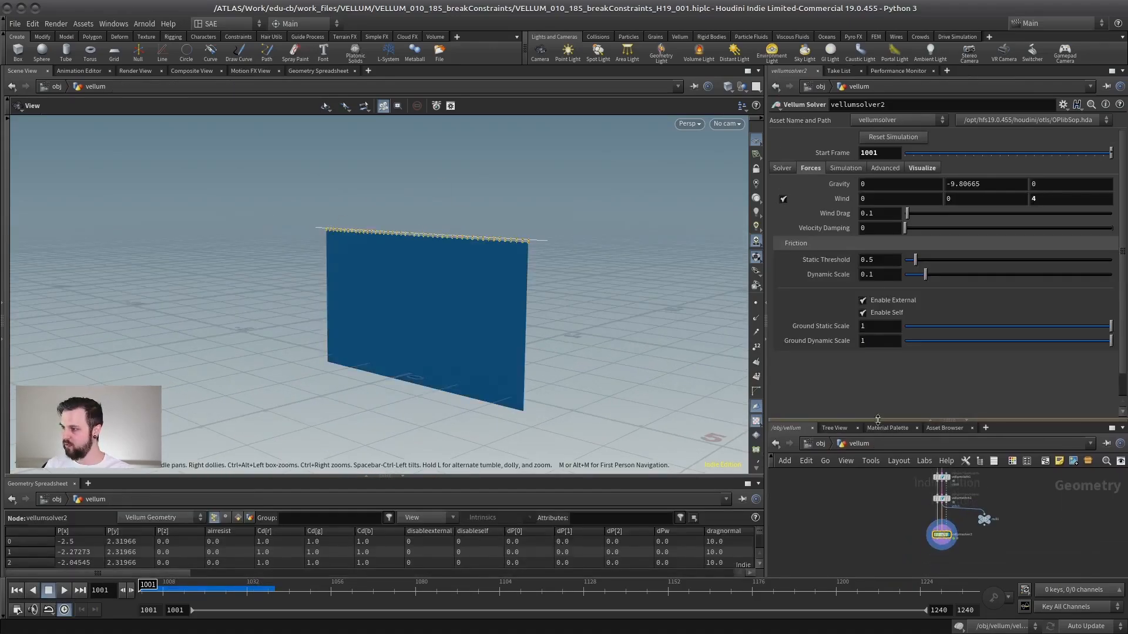
left_click(941, 498)
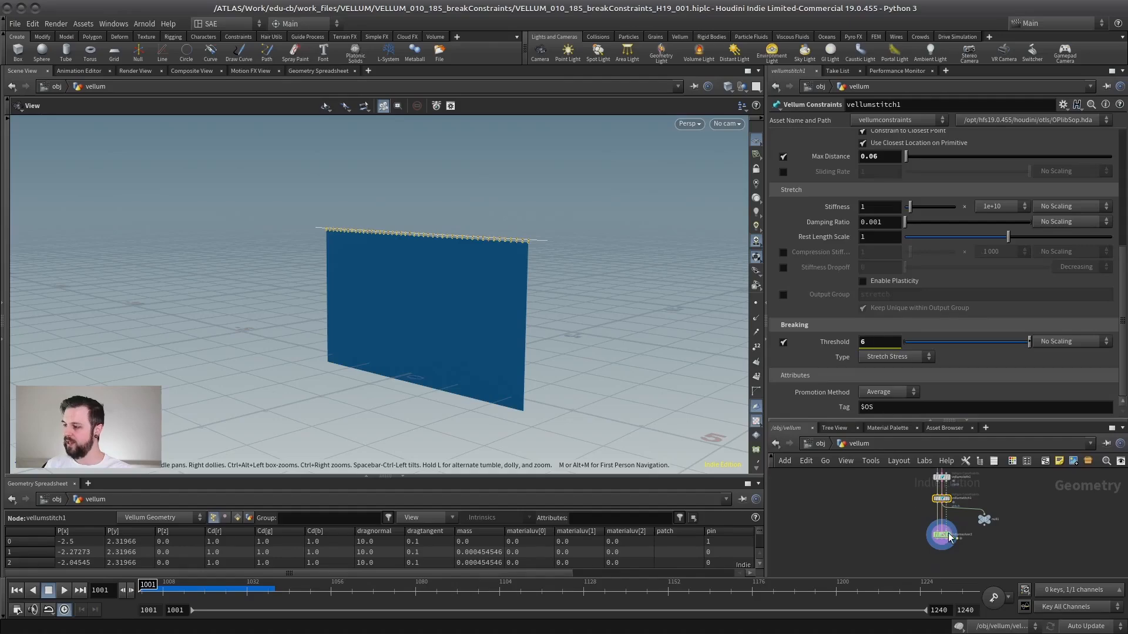
double_click(942, 535)
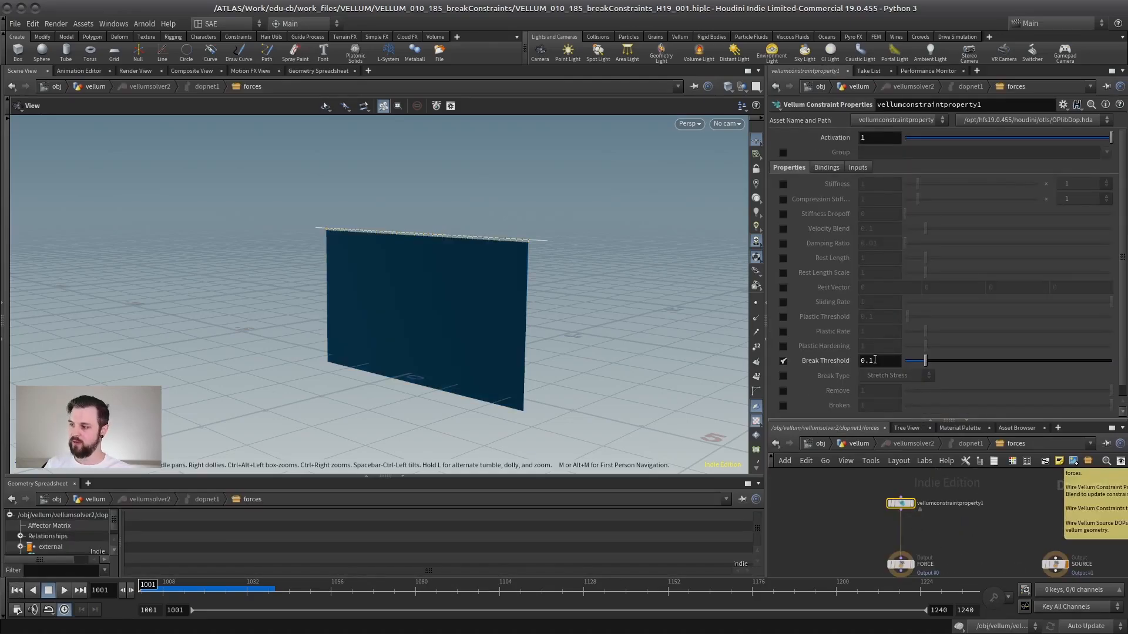
left_click_drag(875, 360, 844, 364)
left_click(891, 373)
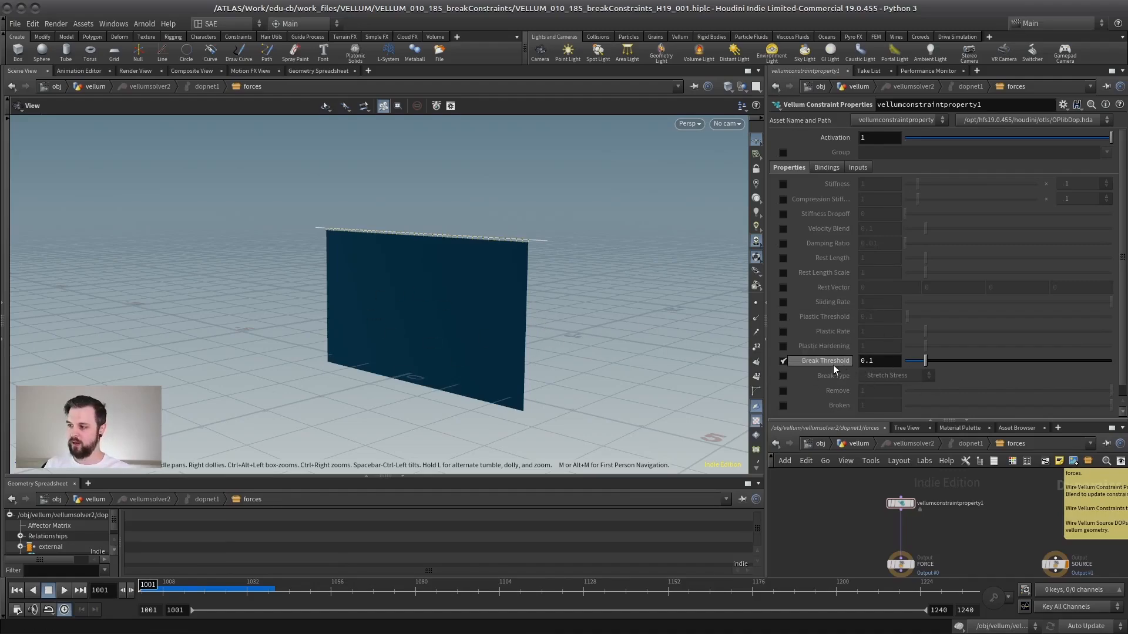
Enable the Group option on vellumconstraintproperty1 and open its list of available constraint groups.
scroll(1005, 504, "up", 3)
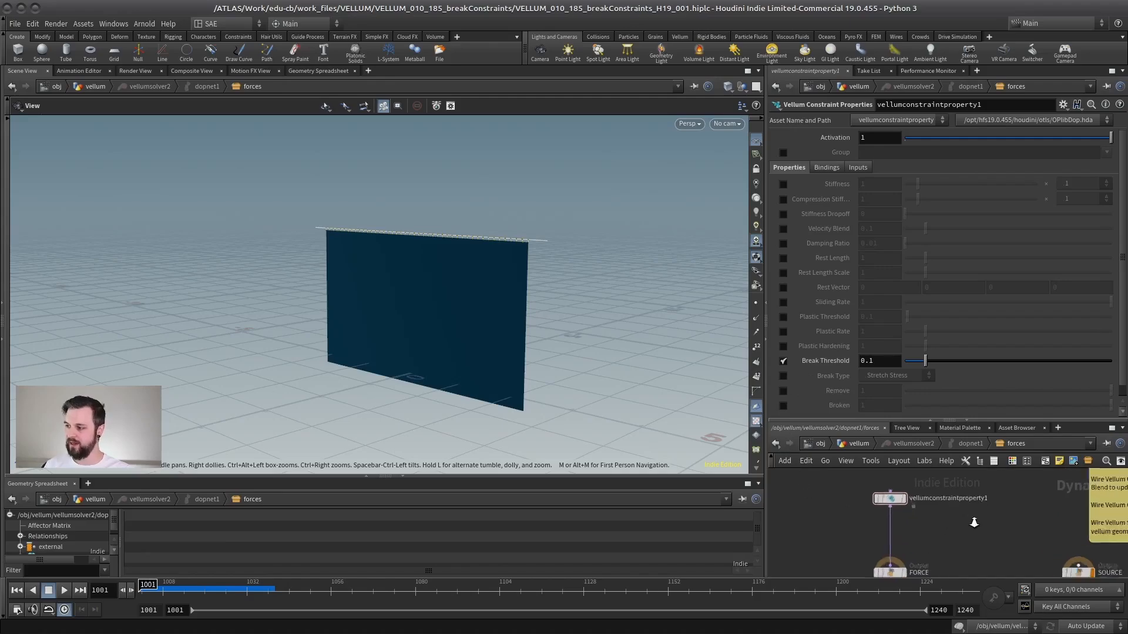
middle_click_drag(964, 509, 961, 529)
left_click_drag(969, 479, 822, 537)
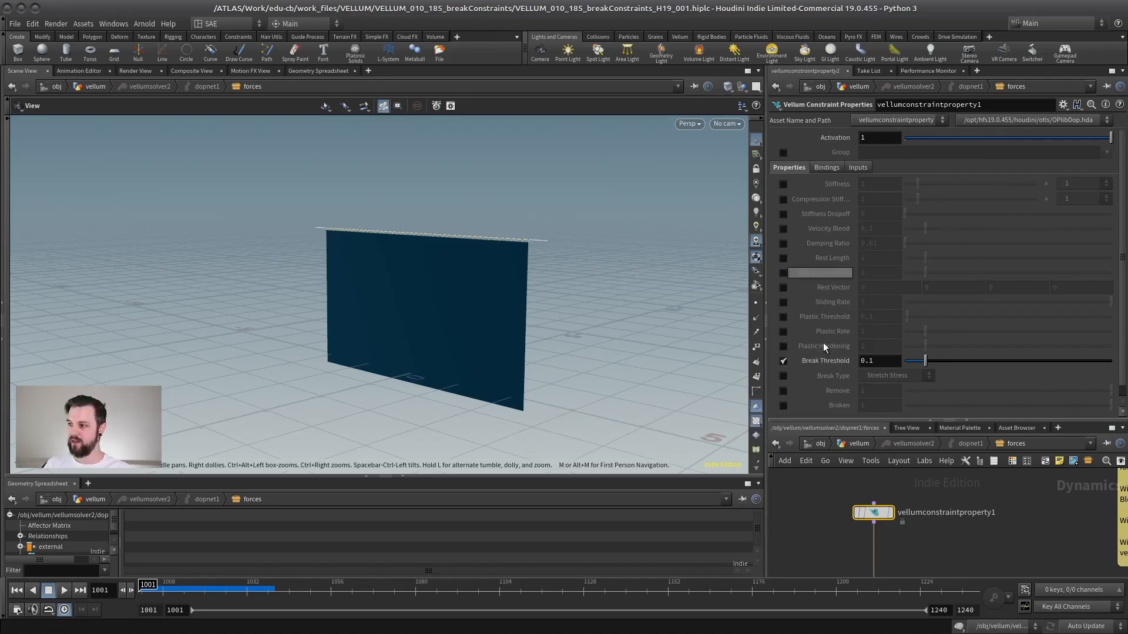
left_click_drag(881, 421, 875, 447)
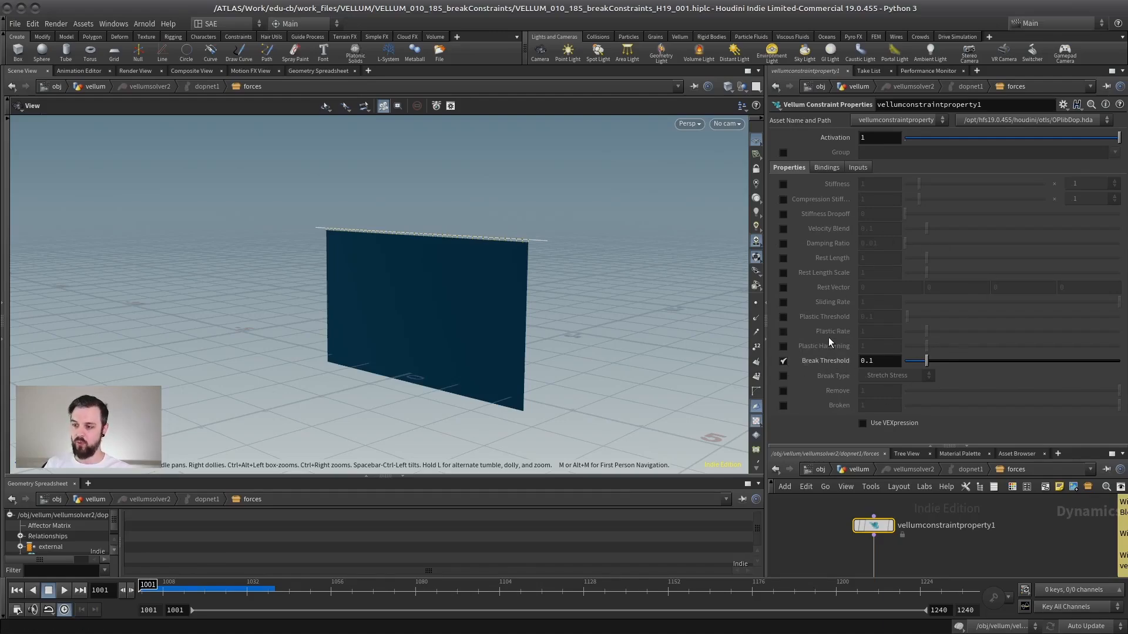
left_click_drag(848, 447, 852, 335)
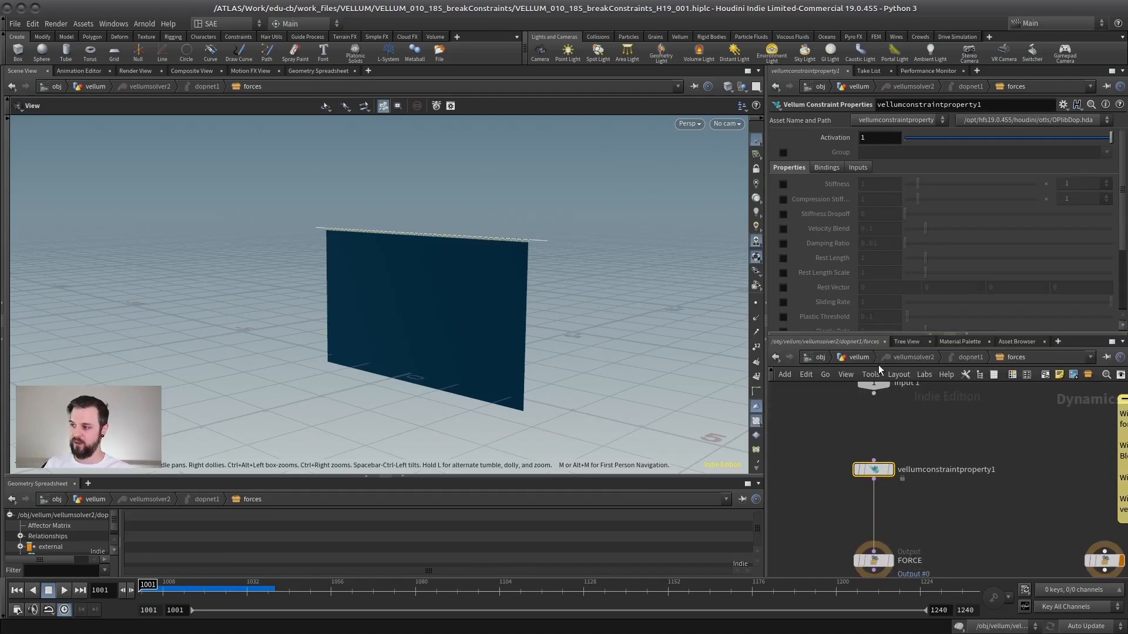
middle_click_drag(828, 414, 865, 423)
left_click_drag(945, 480, 948, 460)
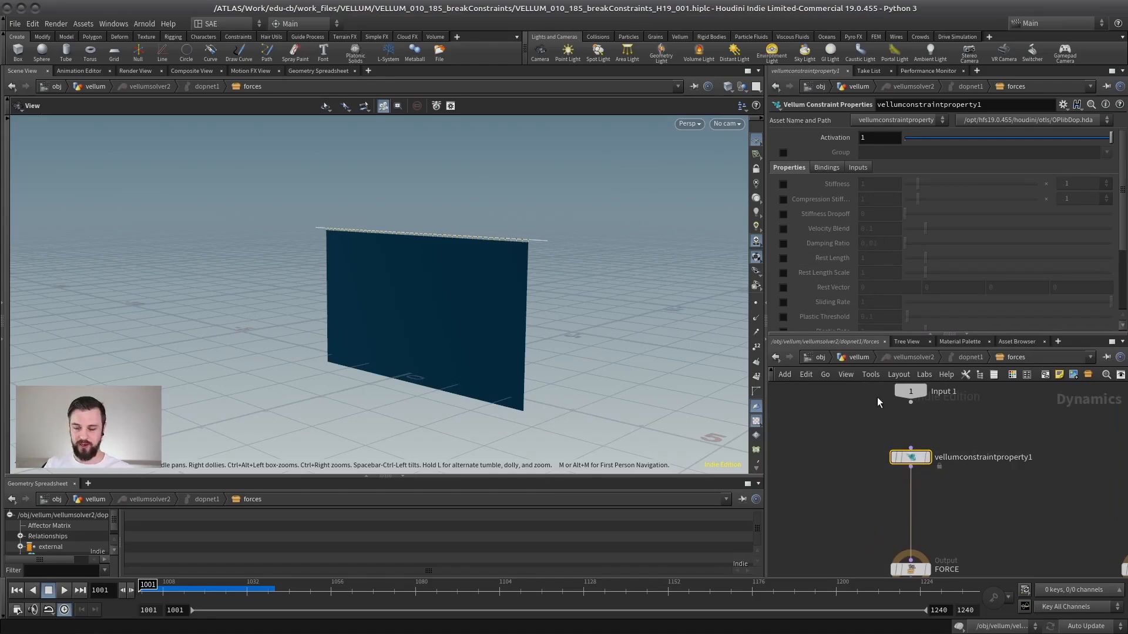
left_click(784, 152)
left_click(1107, 152)
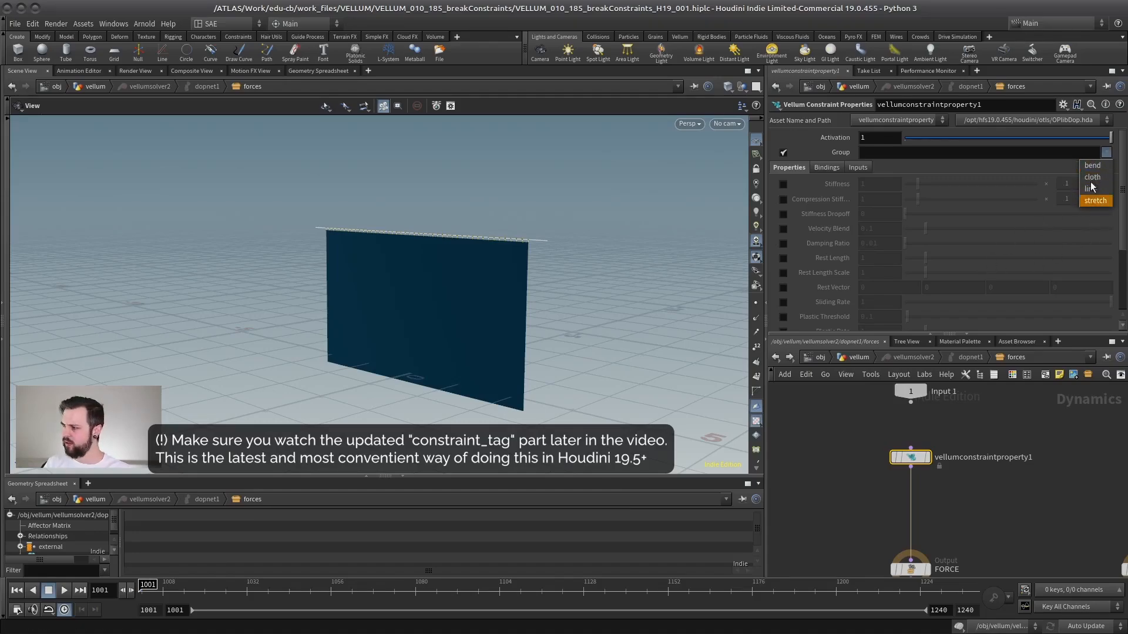
left_click(832, 433)
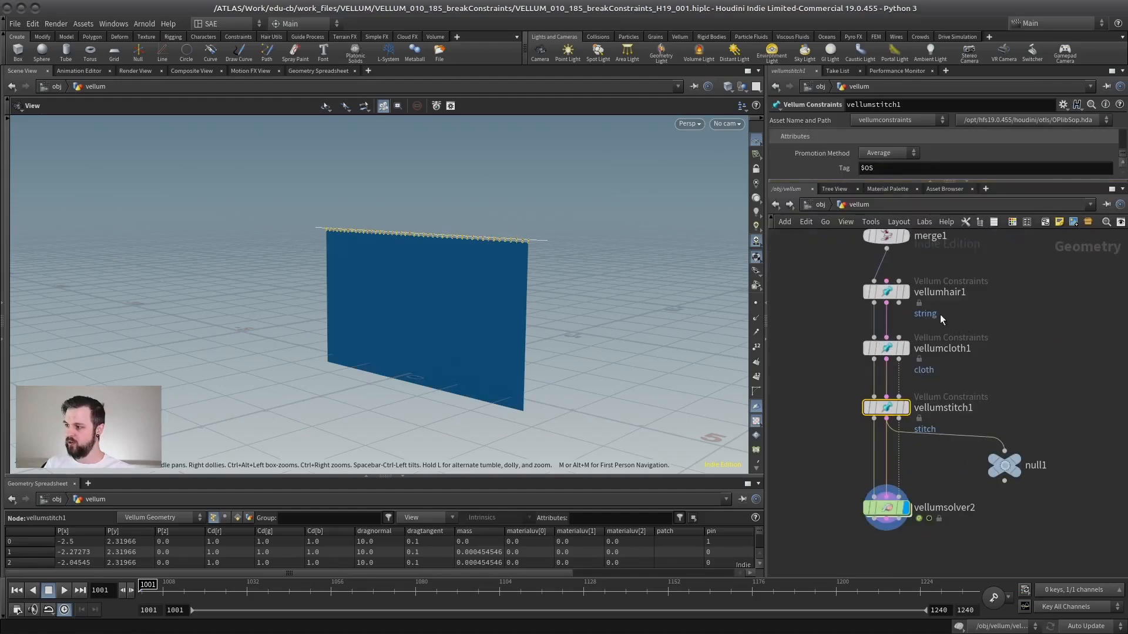
Branch a null off vellumhair1's constraint output and inspect the constraint groups in the geometry spreadsheet.
middle_click_drag(941, 285, 987, 301)
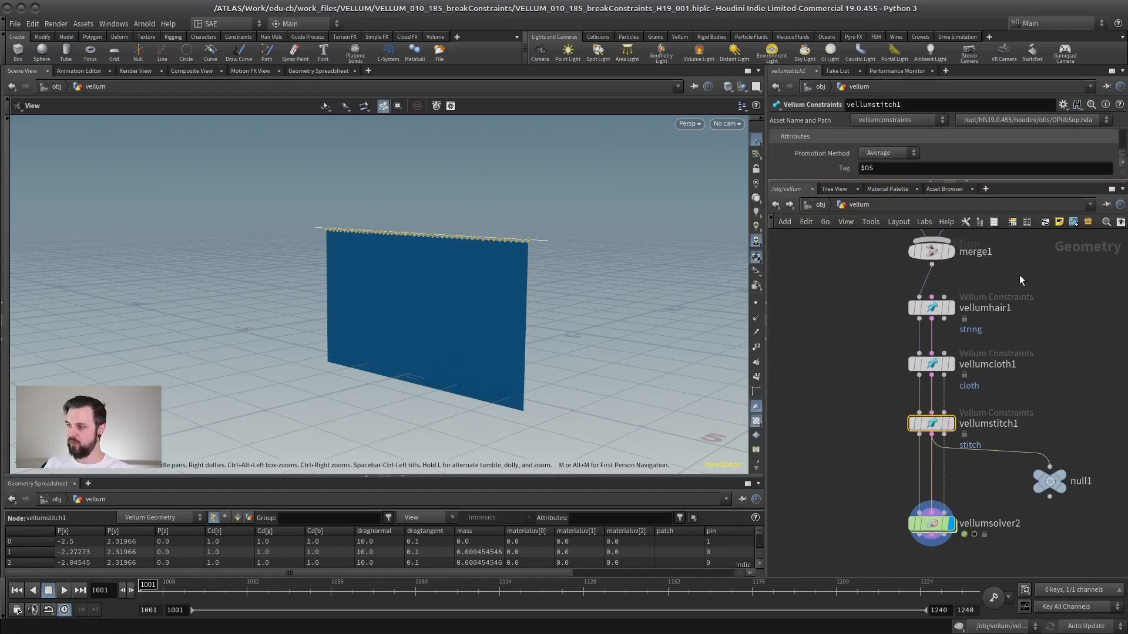
left_click_drag(945, 295, 856, 287)
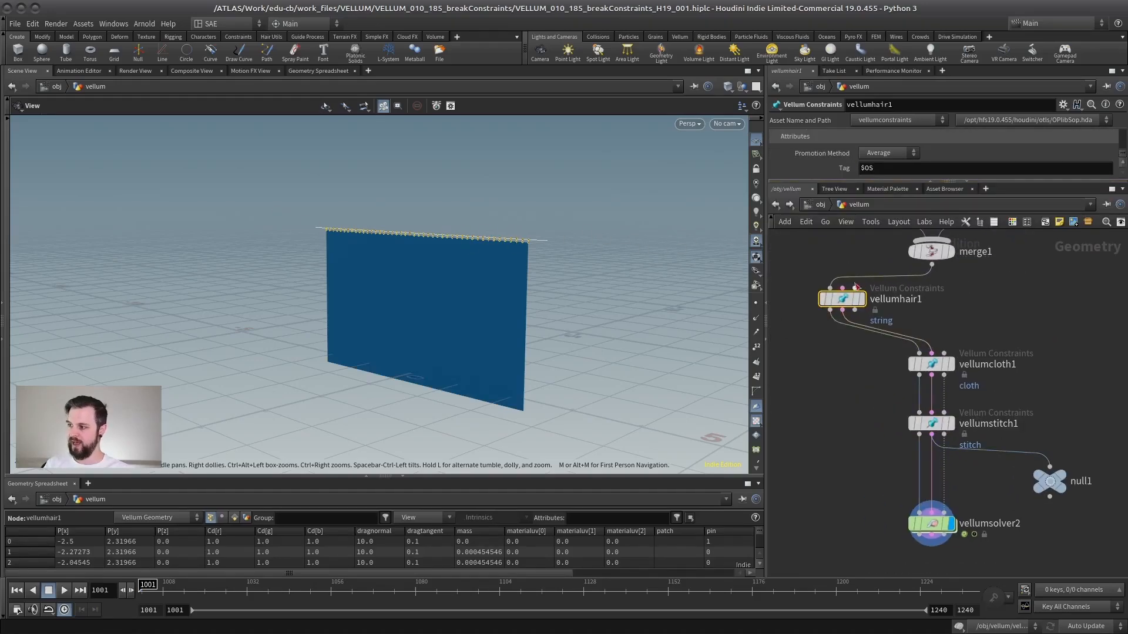
left_click_drag(300, 477, 294, 372)
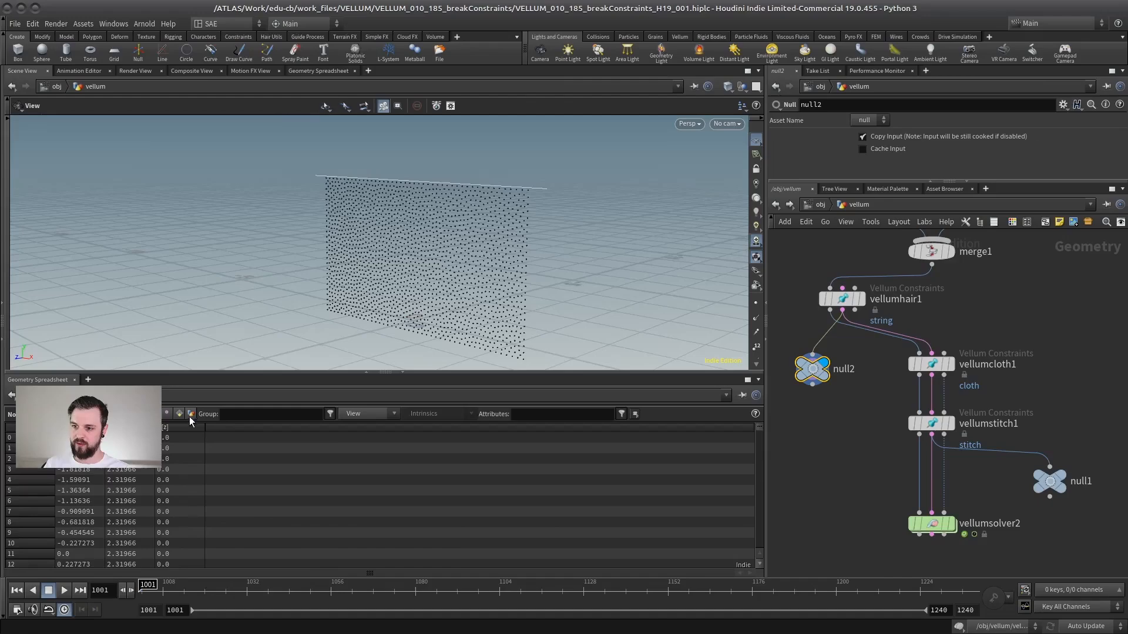
left_click(179, 414)
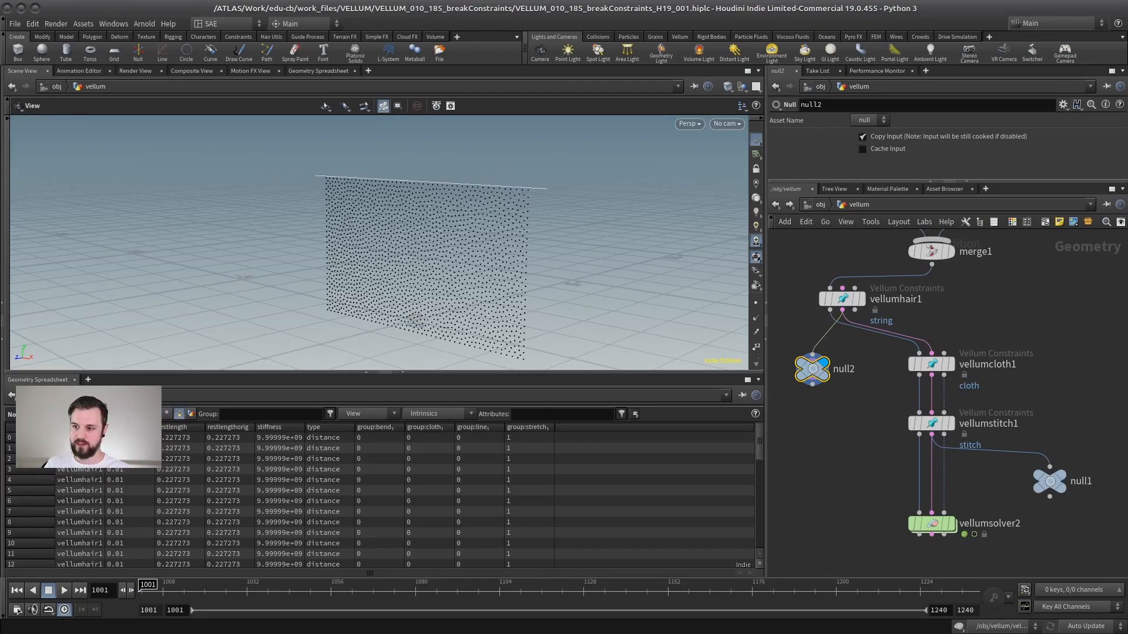
left_click_drag(312, 186, 411, 221, "alt")
right_click_drag(411, 220, 449, 189, "alt")
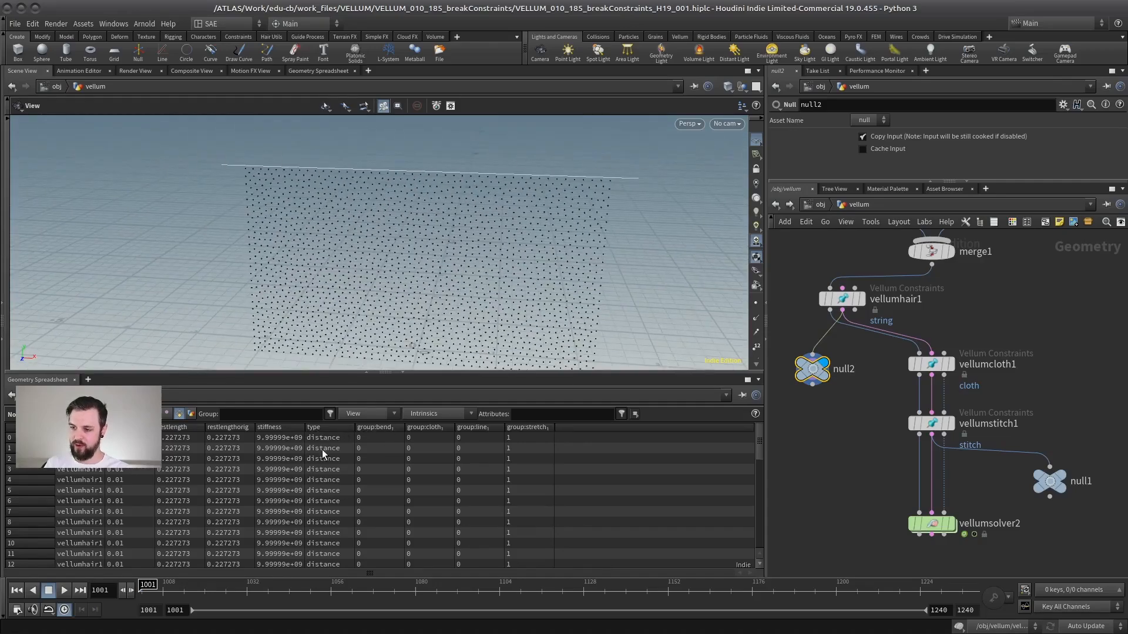
left_click_drag(759, 440, 752, 529)
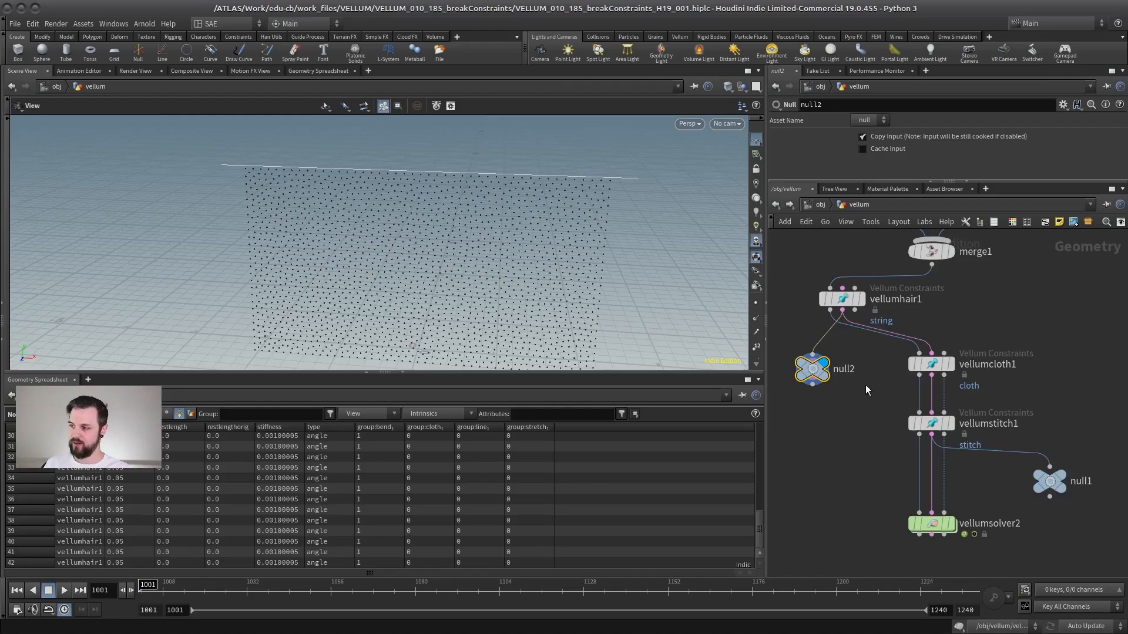
middle_click_drag(865, 385, 865, 434)
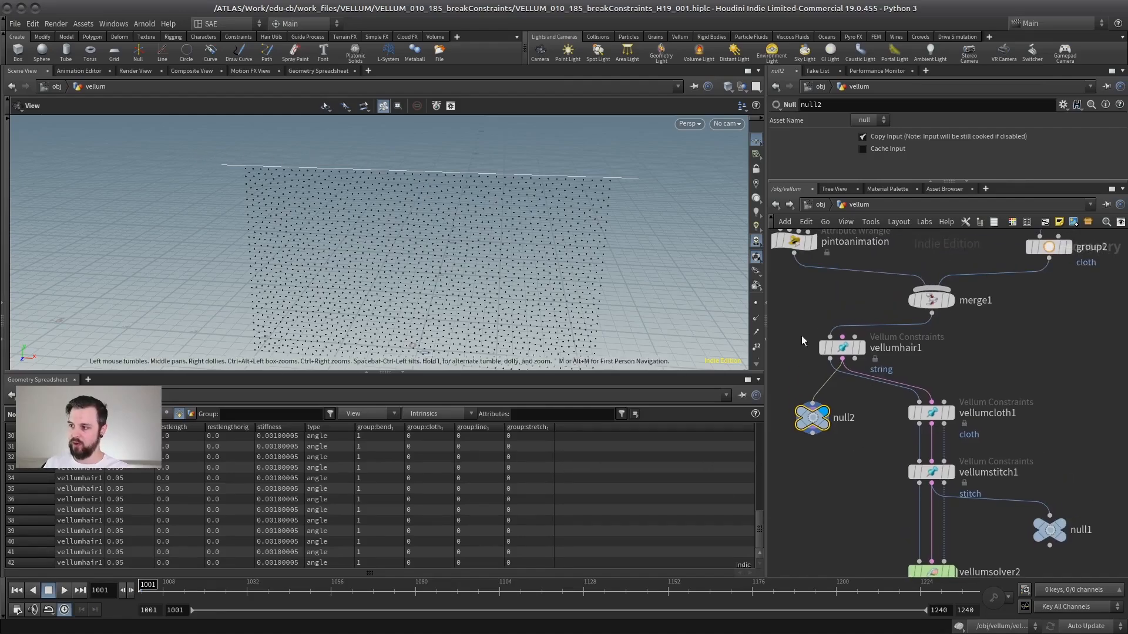
left_click(846, 347)
left_click(809, 418)
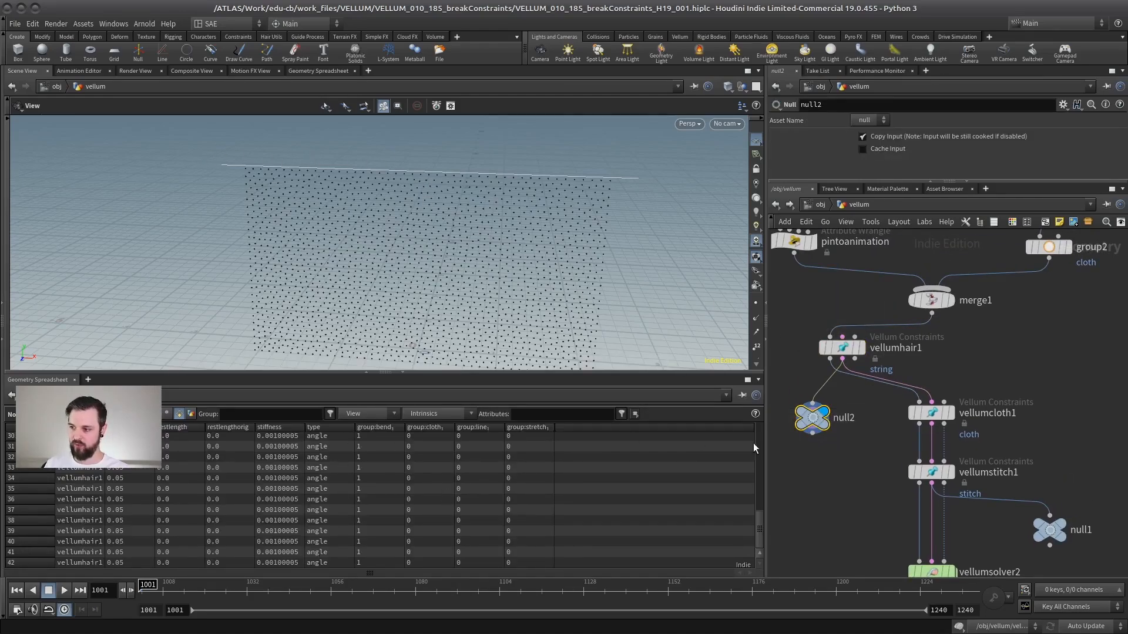
mouse_move(760, 525)
left_mouse_down()
mouse_move(764, 461)
mouse_move(760, 530)
left_mouse_up()
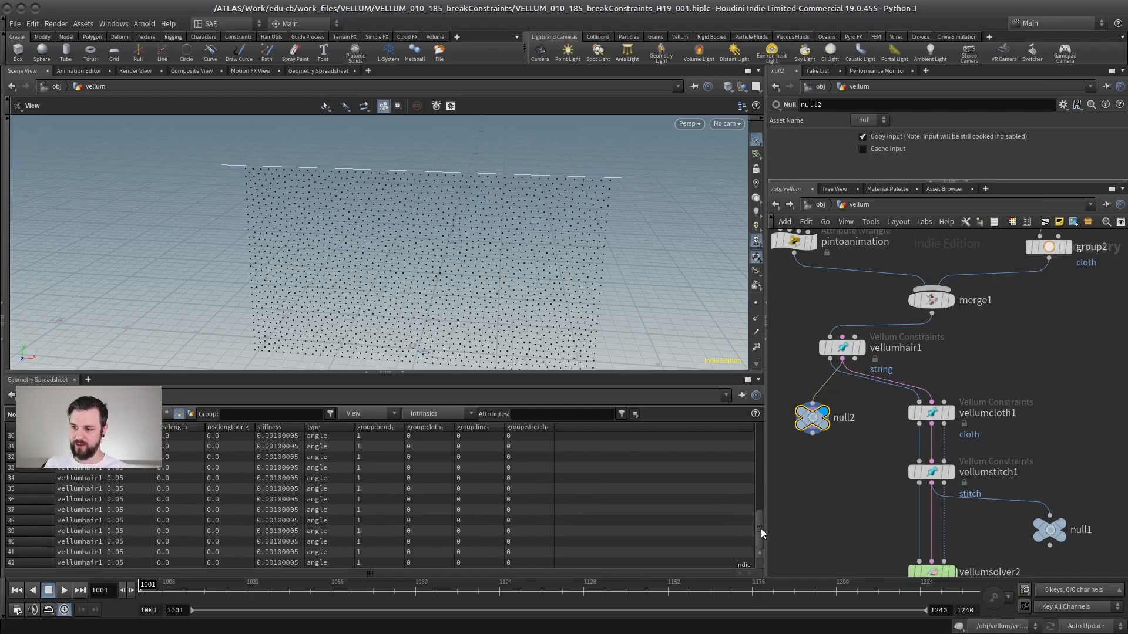
middle_click_drag(856, 305, 856, 275)
Inspect the stretch and bend Output Group names in vellumhair1 and vellumcloth1's constraint parameters.
left_click(841, 318)
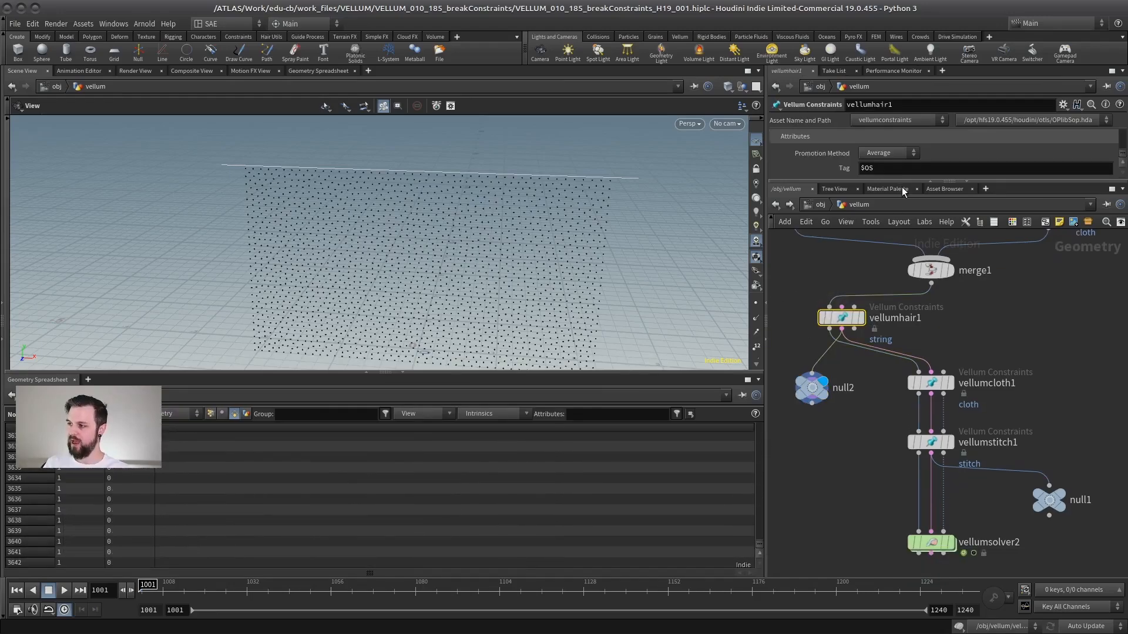
left_click_drag(900, 181, 901, 445)
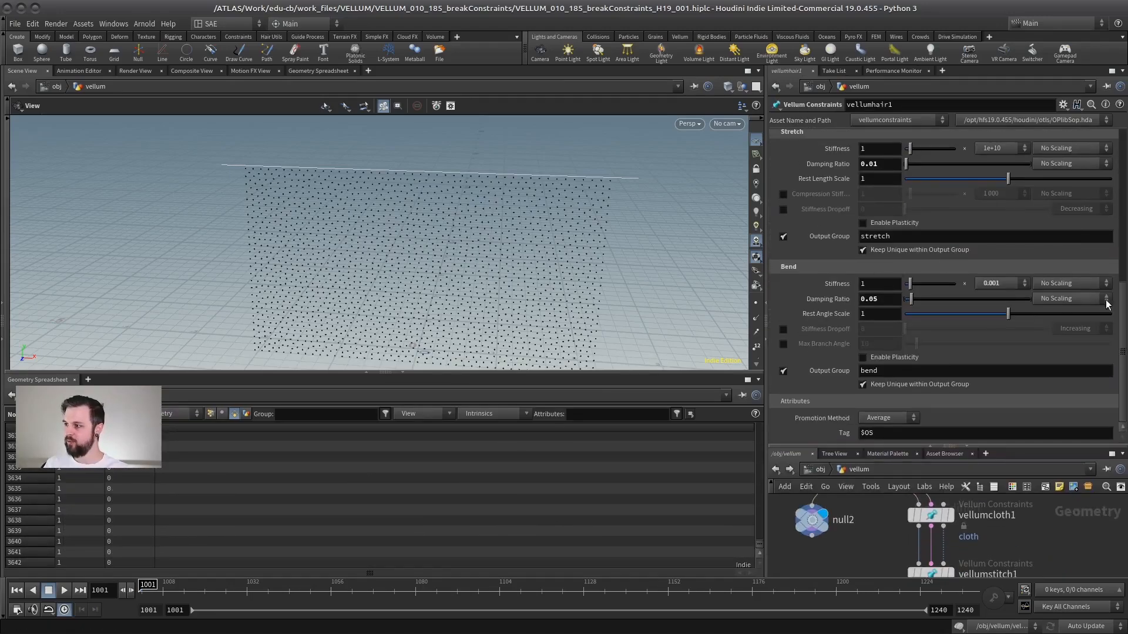
mouse_move(1122, 300)
left_mouse_down()
mouse_move(1121, 233)
mouse_move(1121, 304)
left_mouse_up()
middle_click_drag(849, 501, 858, 563)
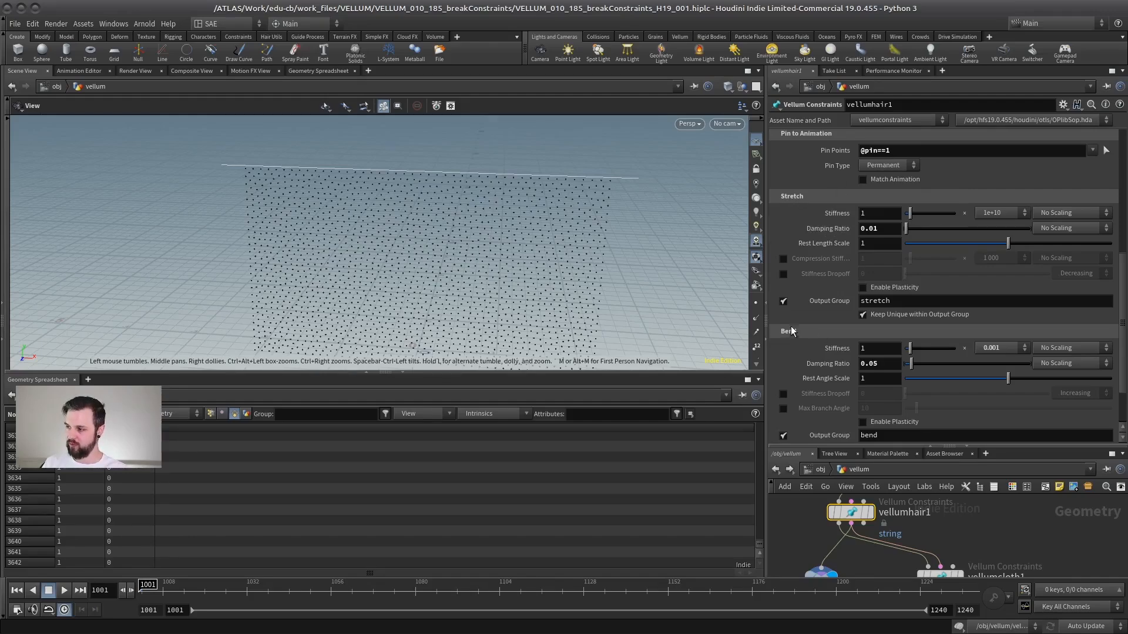
left_click(907, 301)
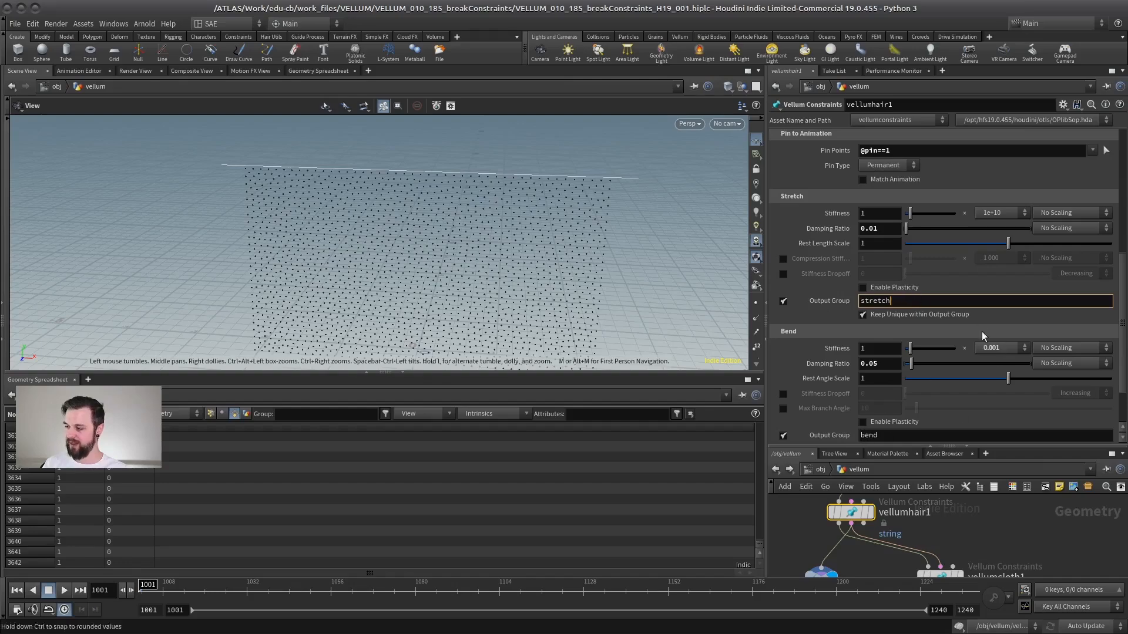
scroll(984, 335, "down", 3)
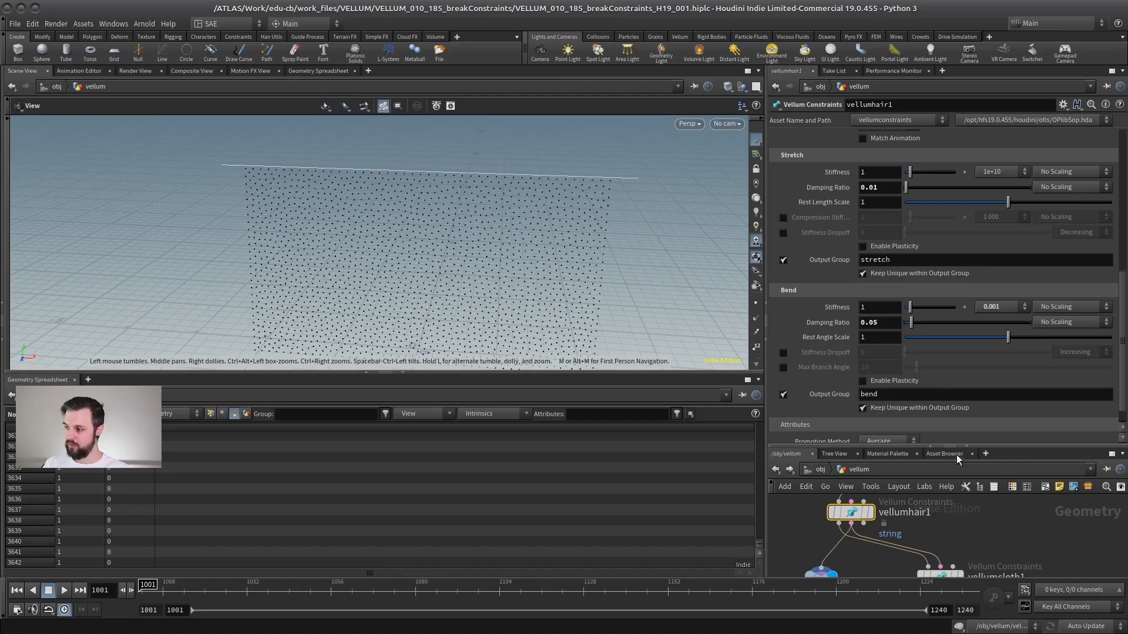
left_click_drag(964, 446, 963, 303)
middle_click_drag(957, 464, 954, 416)
left_click(938, 458)
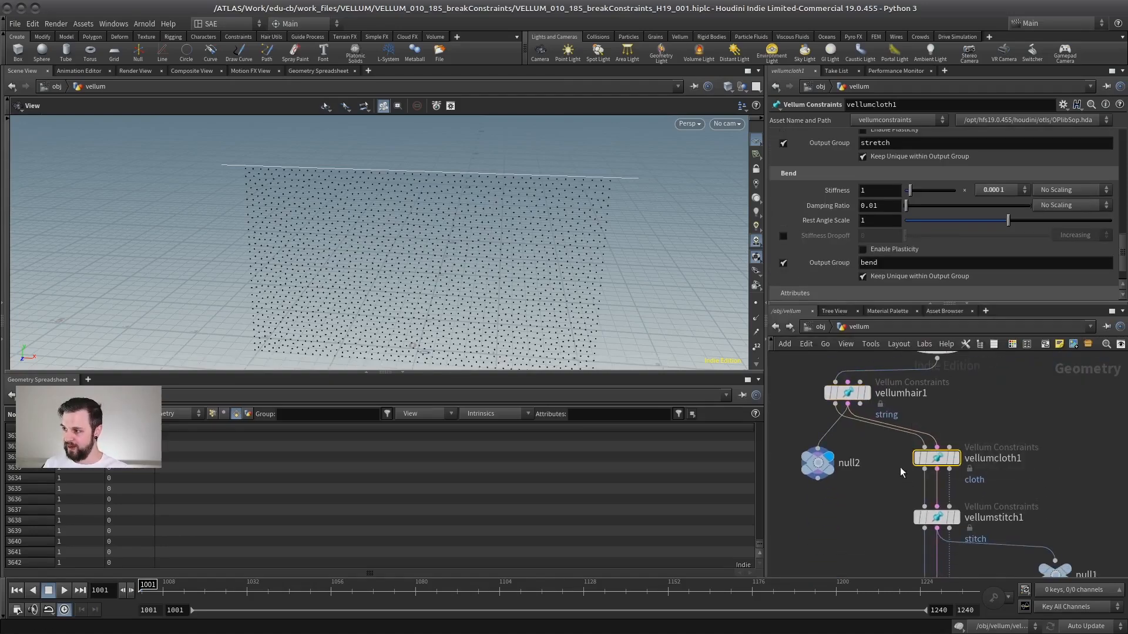
Rename vellumhair1's stretch and bend Output Groups to hair_stretch and hair_bend.
left_click_drag(999, 308, 947, 451)
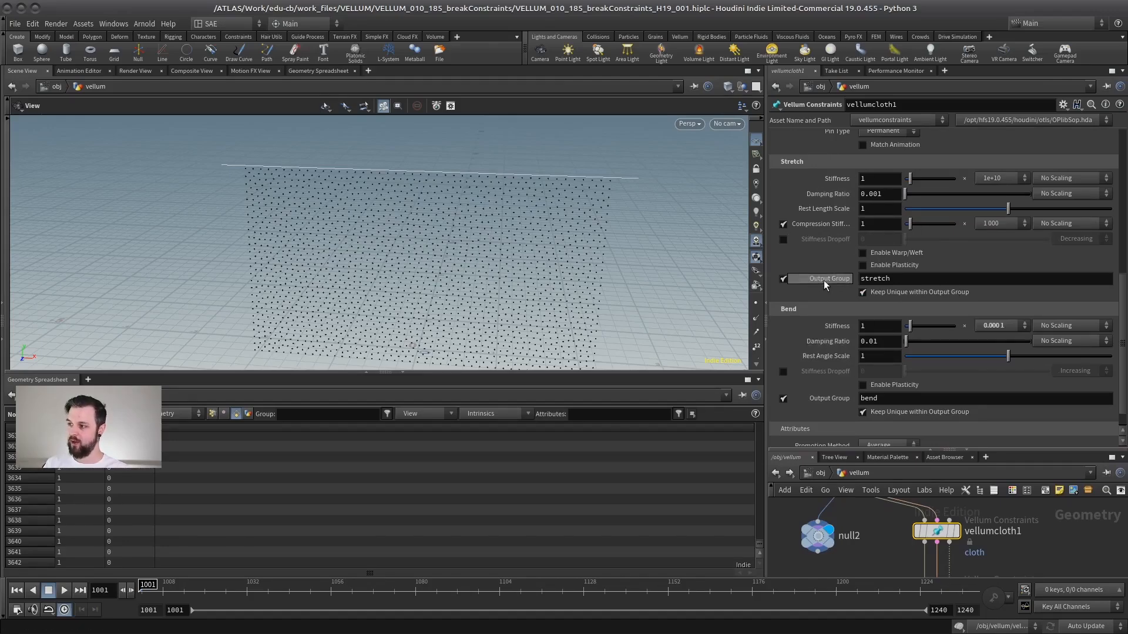
left_click_drag(820, 281, 827, 403)
left_click(930, 382)
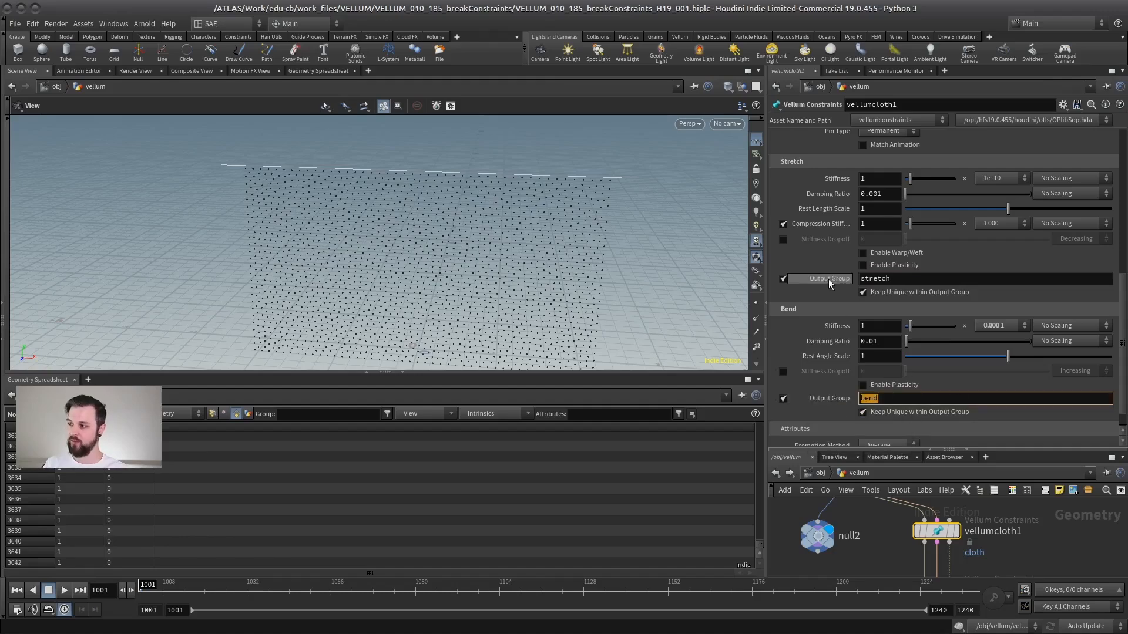
scroll(874, 498, "down", 2)
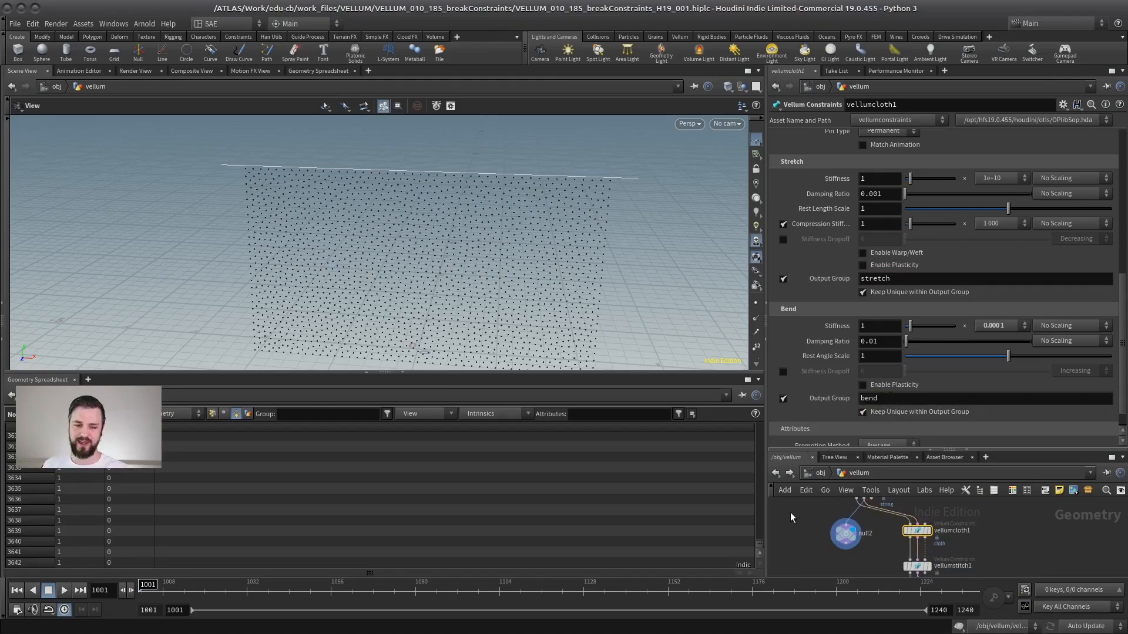
middle_click_drag(874, 535, 867, 569)
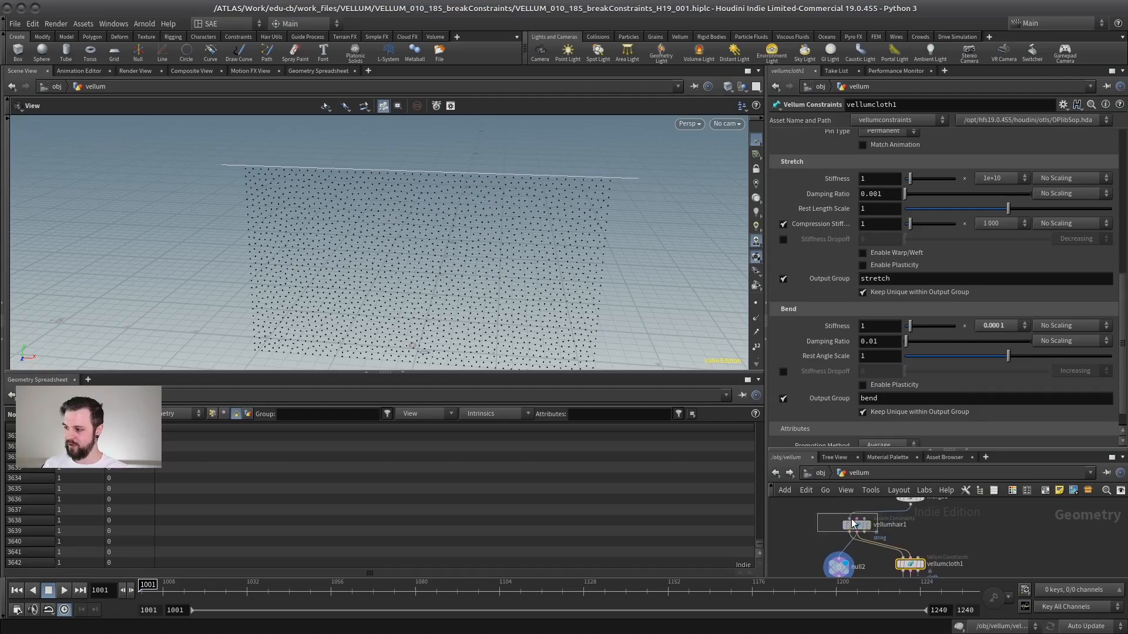
left_click(859, 524)
left_click(861, 263)
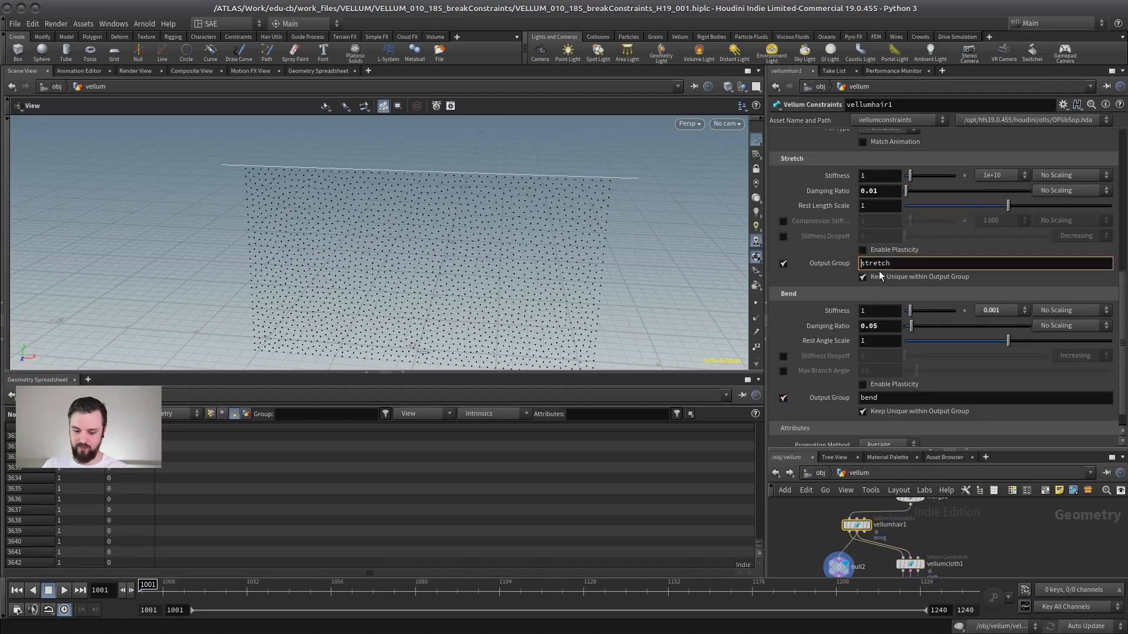
type("hair_")
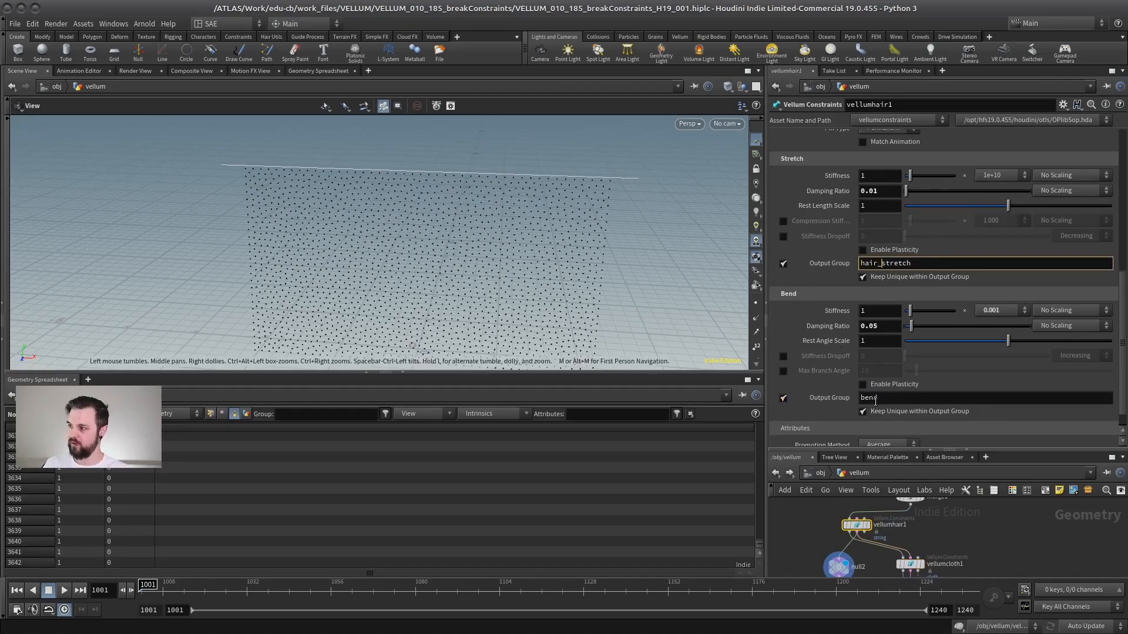
left_click(876, 397)
type("hai")
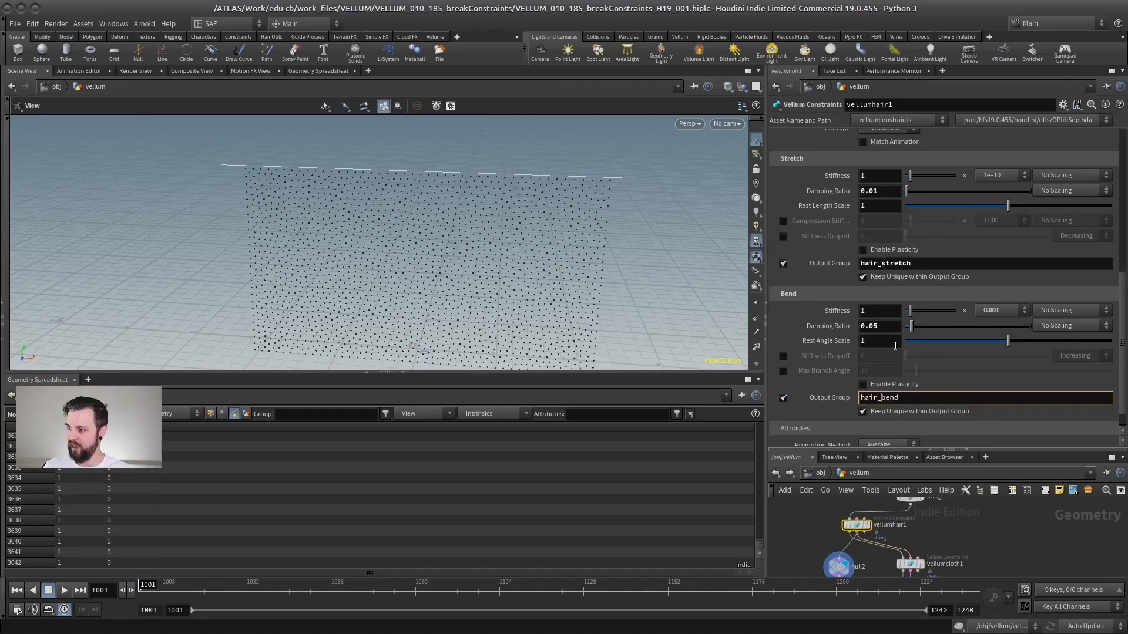
type("r_")
key("Return")
Rename vellumcloth1's stretch and bend Output Groups to cloth_stretch and cloth_bend.
middle_click_drag(971, 536, 982, 509)
left_click(924, 526)
left_click(860, 278)
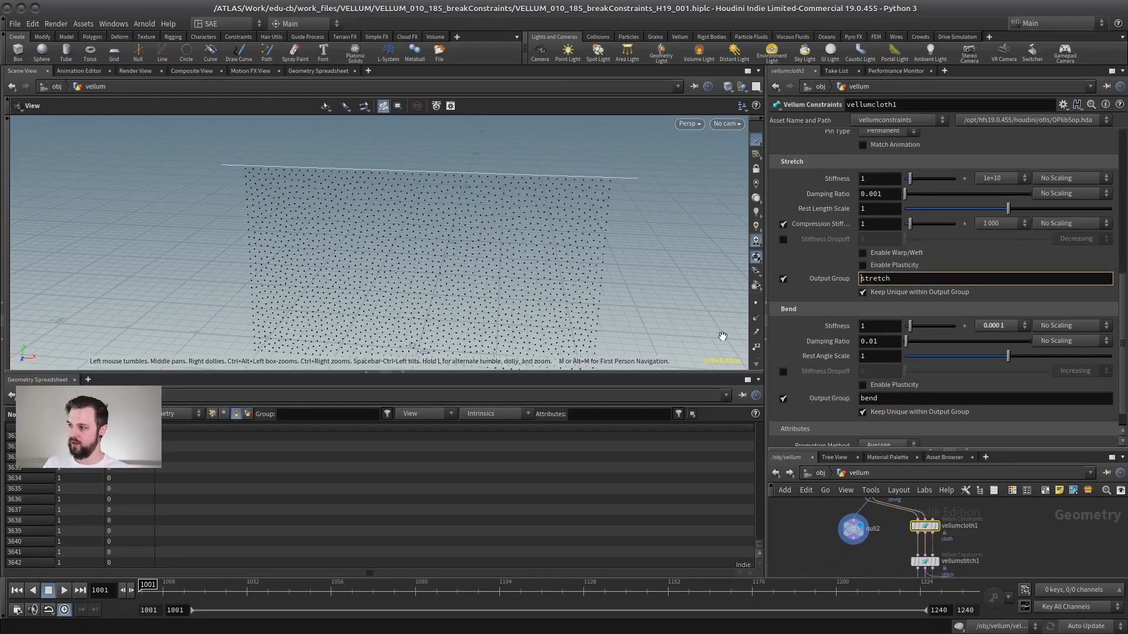
type("cloth)")
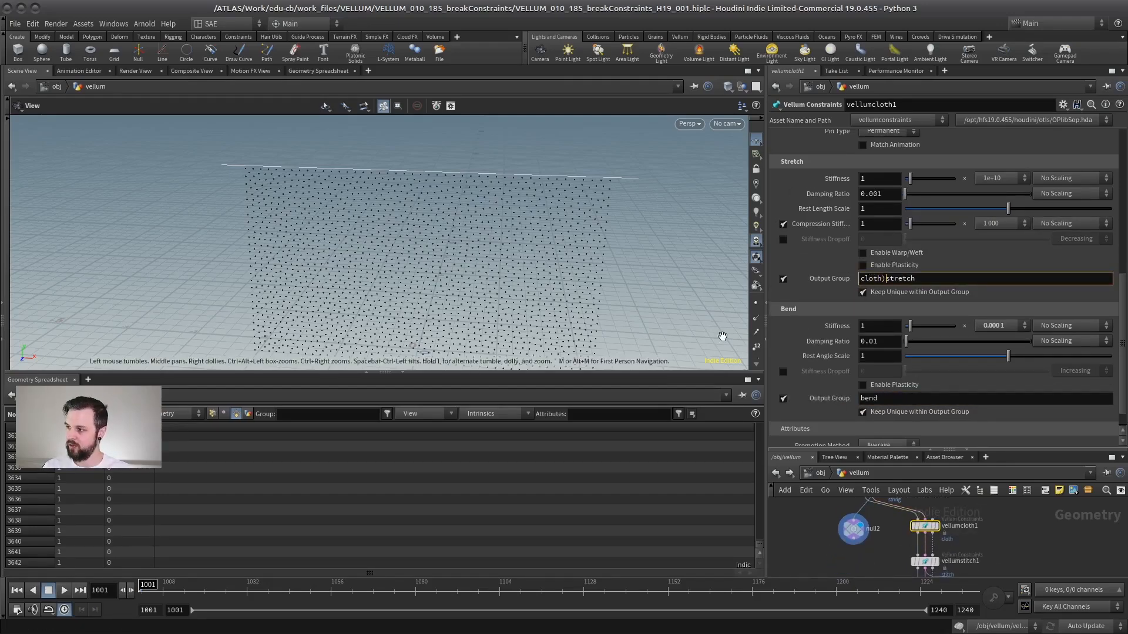
key("BackSpace")
type("_")
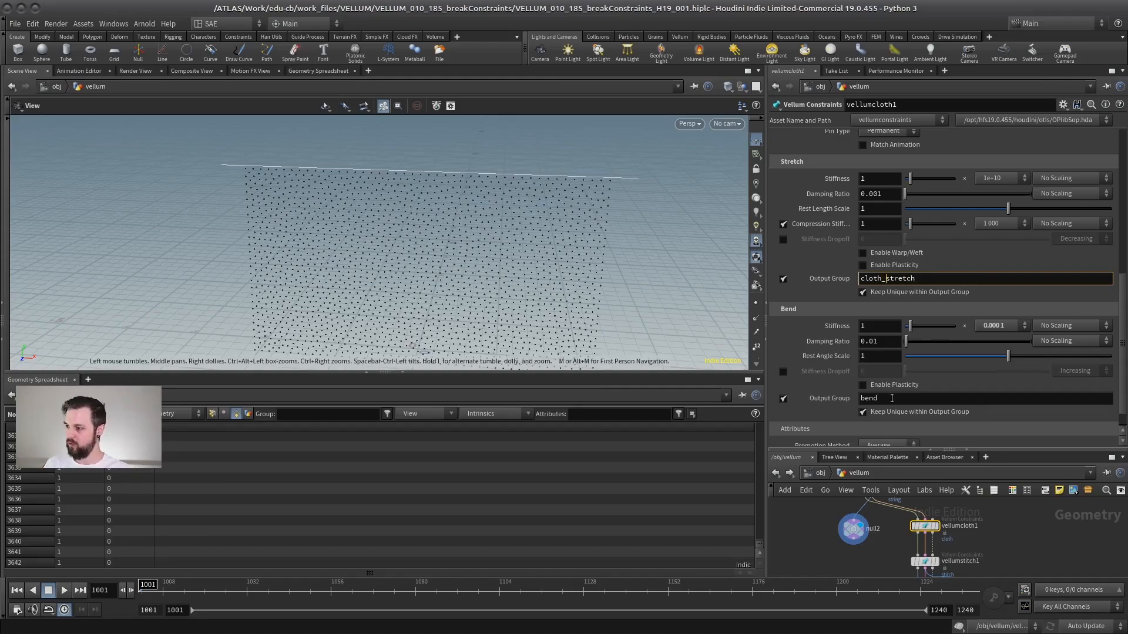
left_click(879, 398)
type("cloth_")
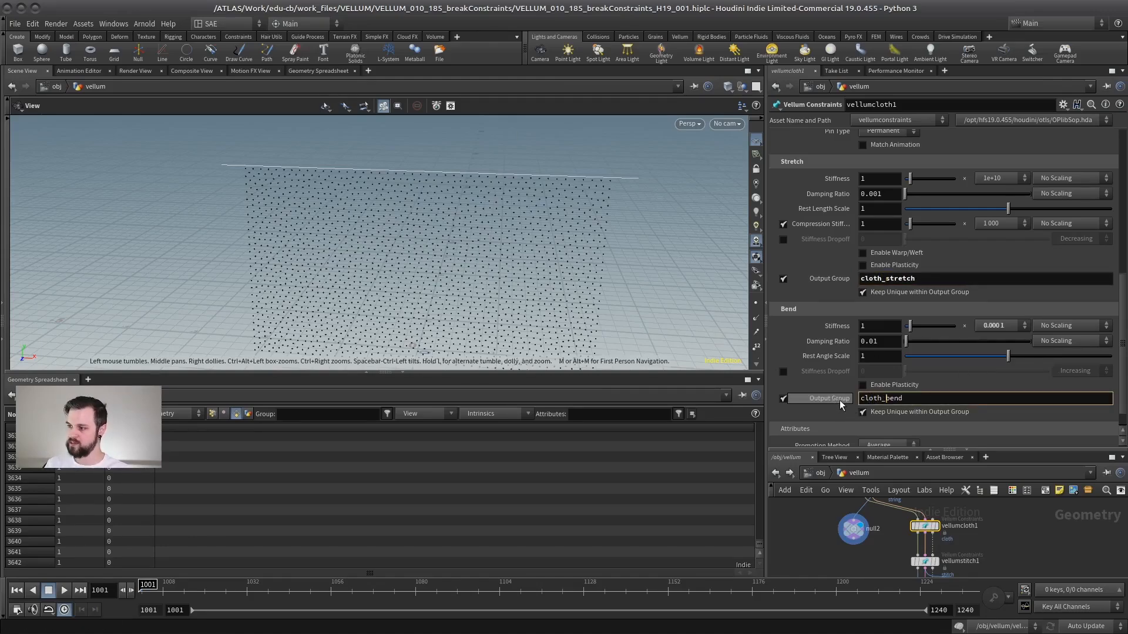
Enable vellumstitch1's Output Group and name it stitch.
scroll(995, 546, "up", 2)
middle_click_drag(983, 544, 985, 507)
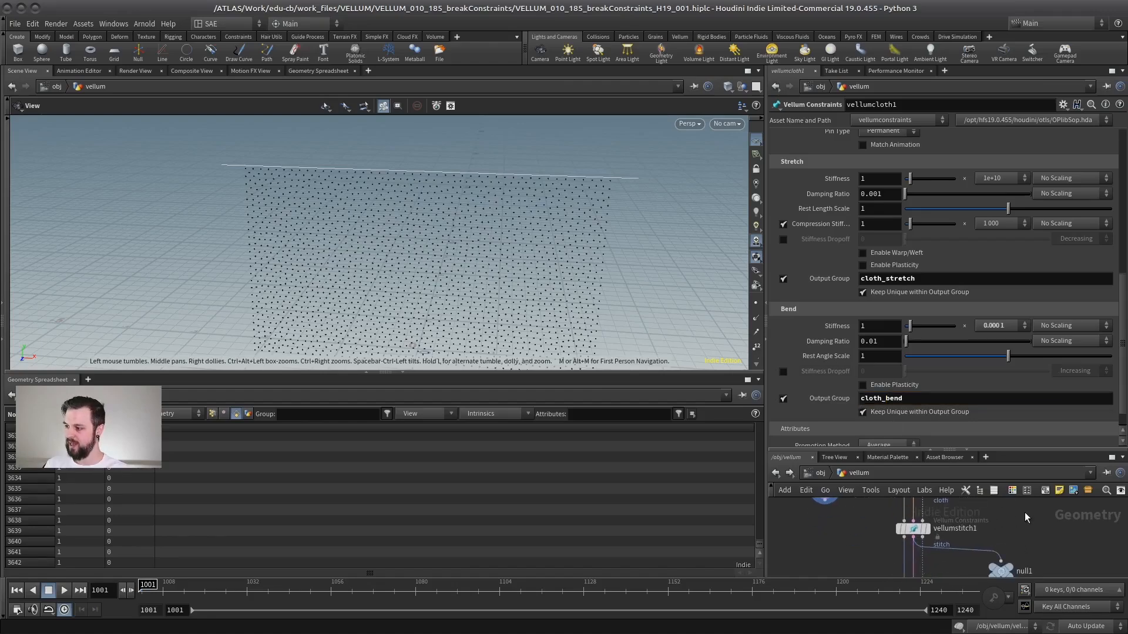
left_click(907, 528)
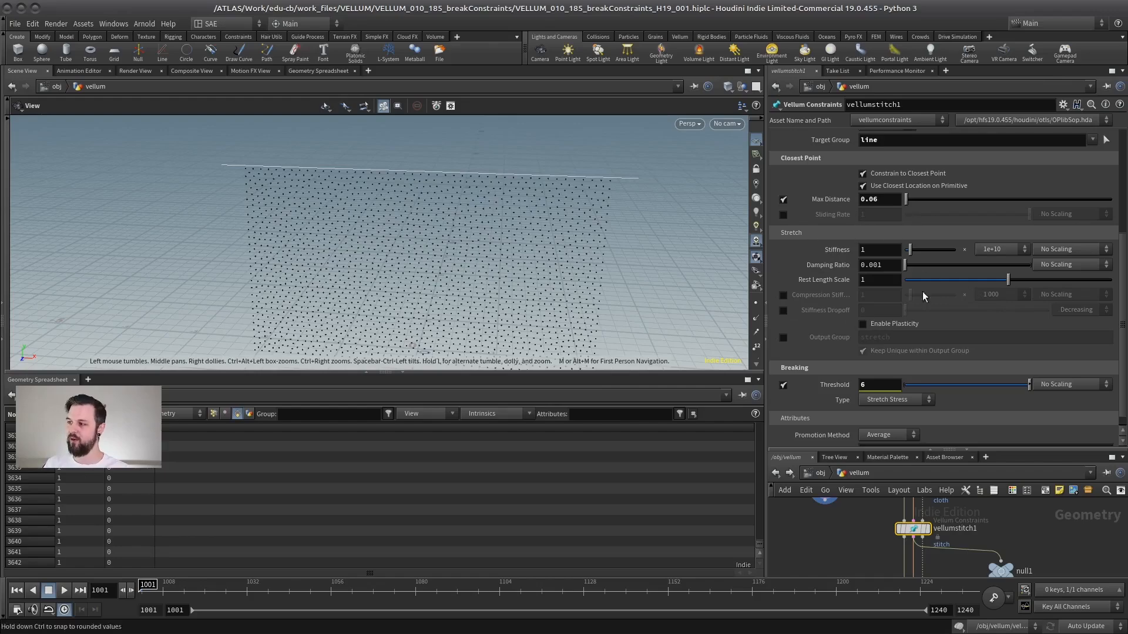
left_click(782, 338)
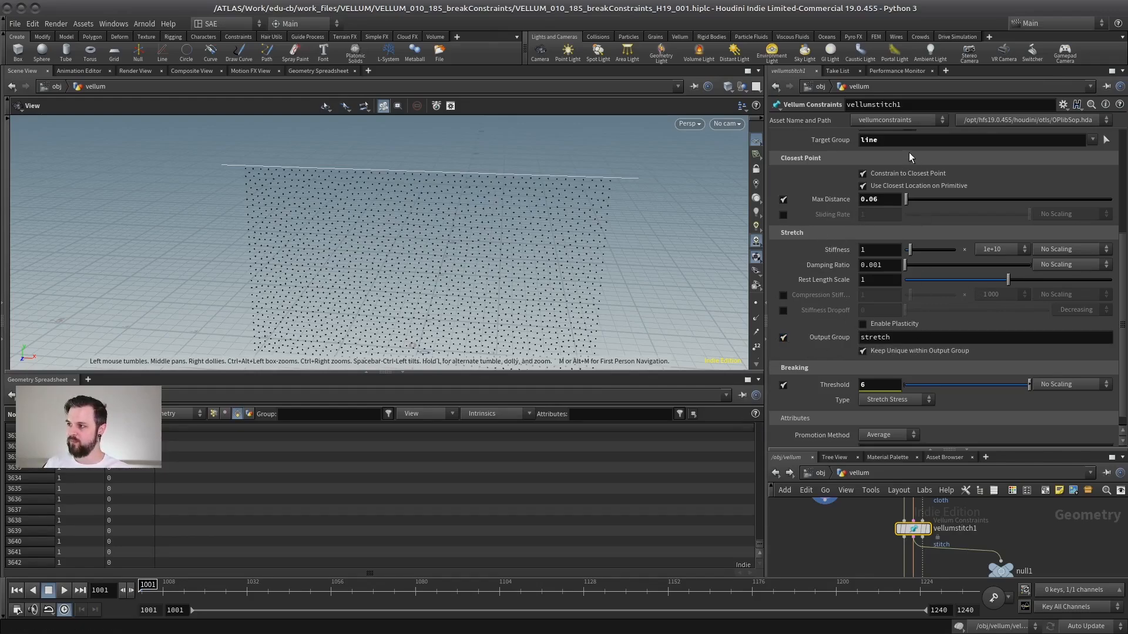
scroll(1102, 273, "up", 5)
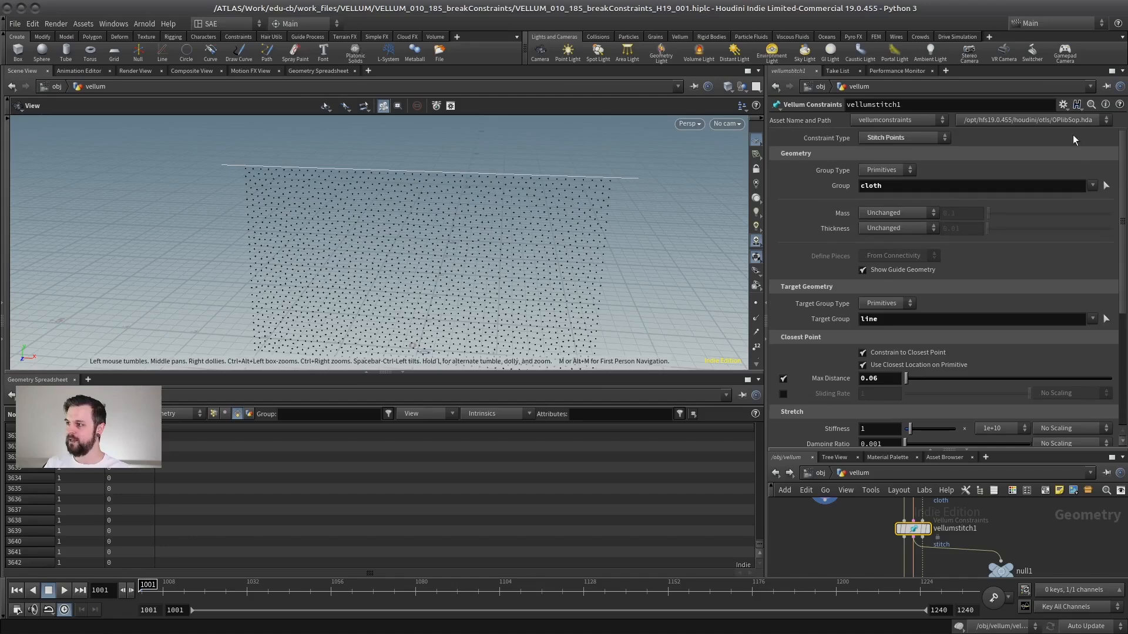
scroll(1100, 342, "down", 5)
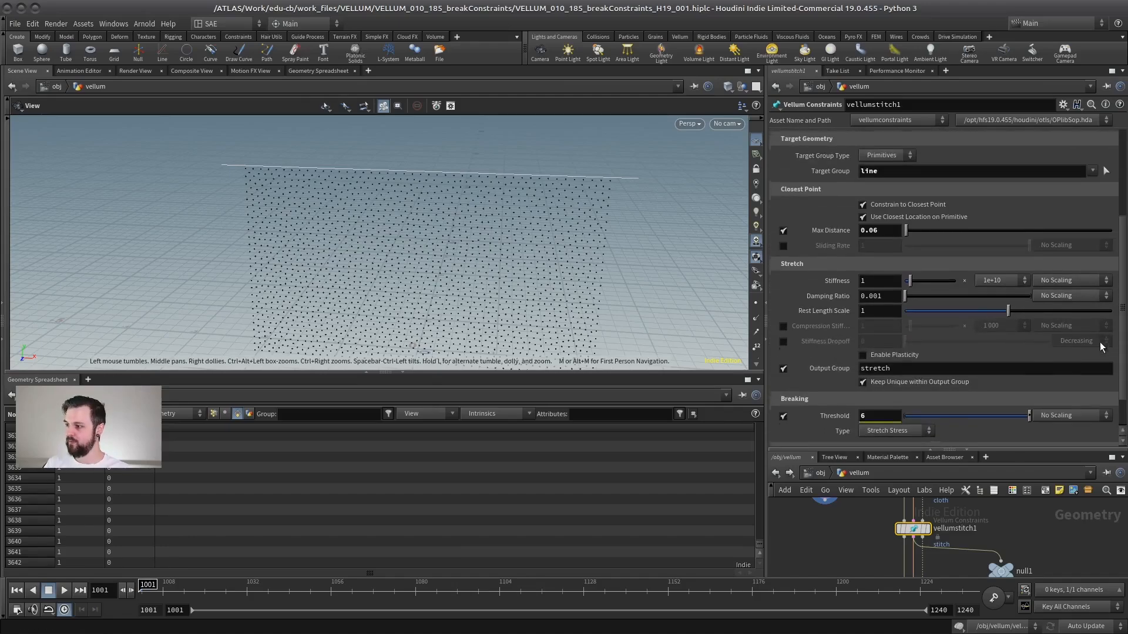
mouse_move(795, 367)
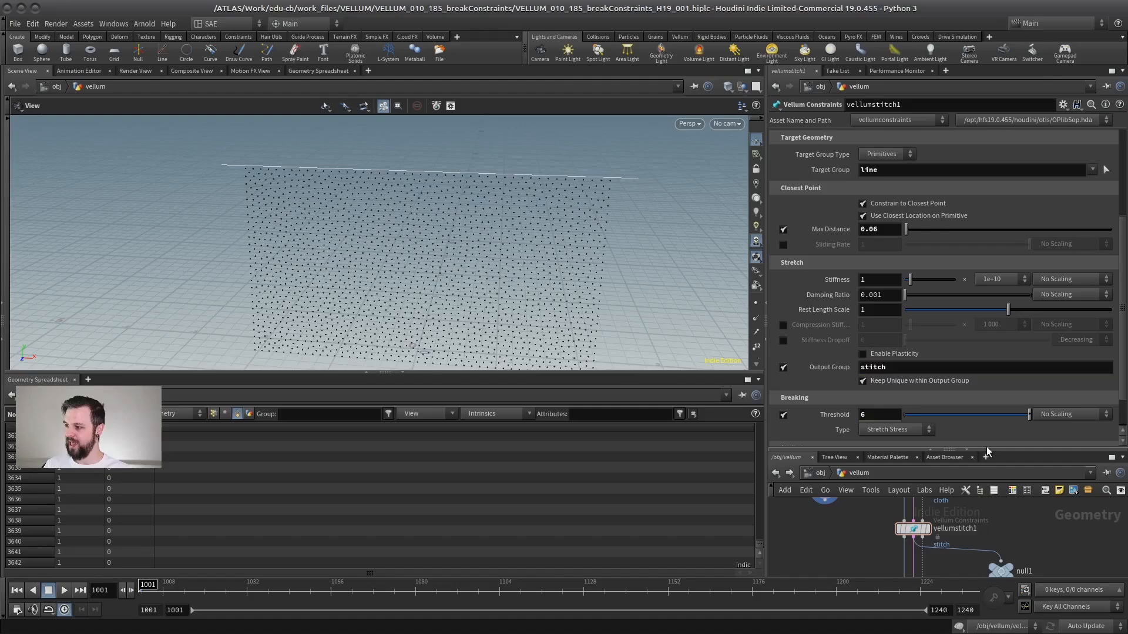
Inside the solver's forces network, set vellumconstraintproperty1's Group to stitch.
left_click_drag(999, 449, 994, 257)
middle_click_drag(939, 503, 946, 461)
double_click(916, 467)
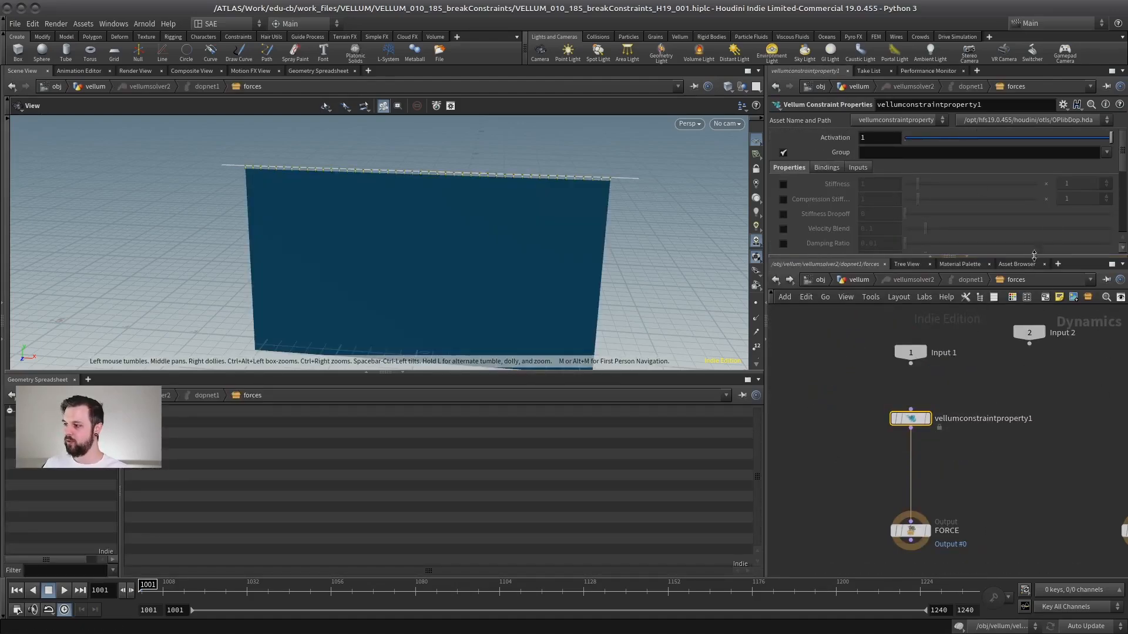
left_click(1106, 152)
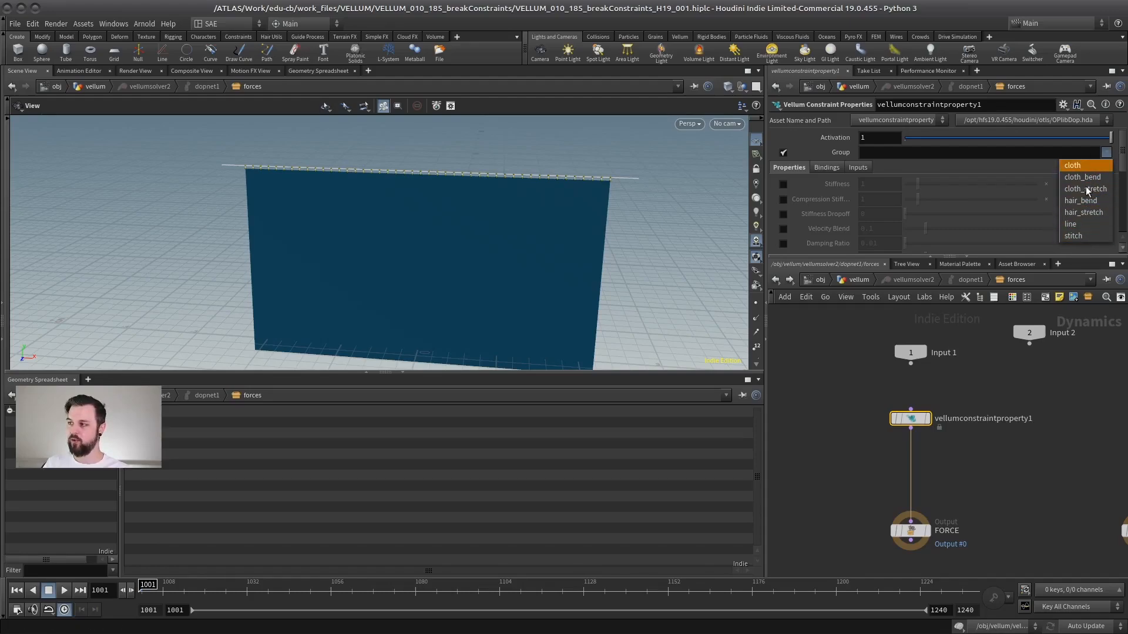
left_click(1077, 235)
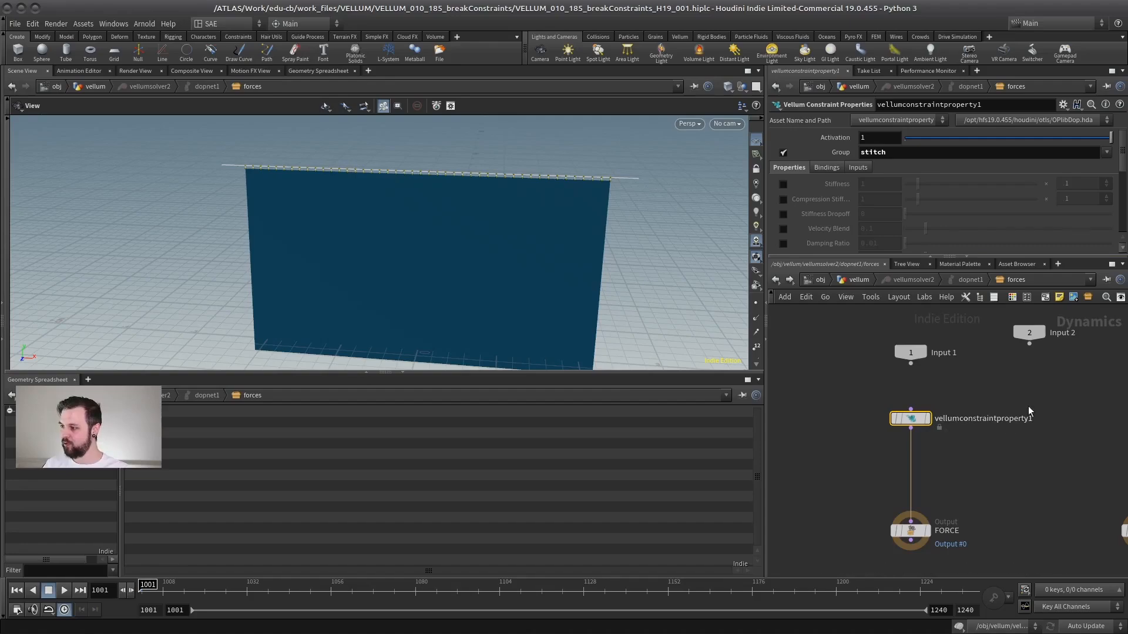
Keyframe vellumconstraintproperty1's Break Threshold at 6 on frame 1045.
left_click_drag(968, 258, 971, 398)
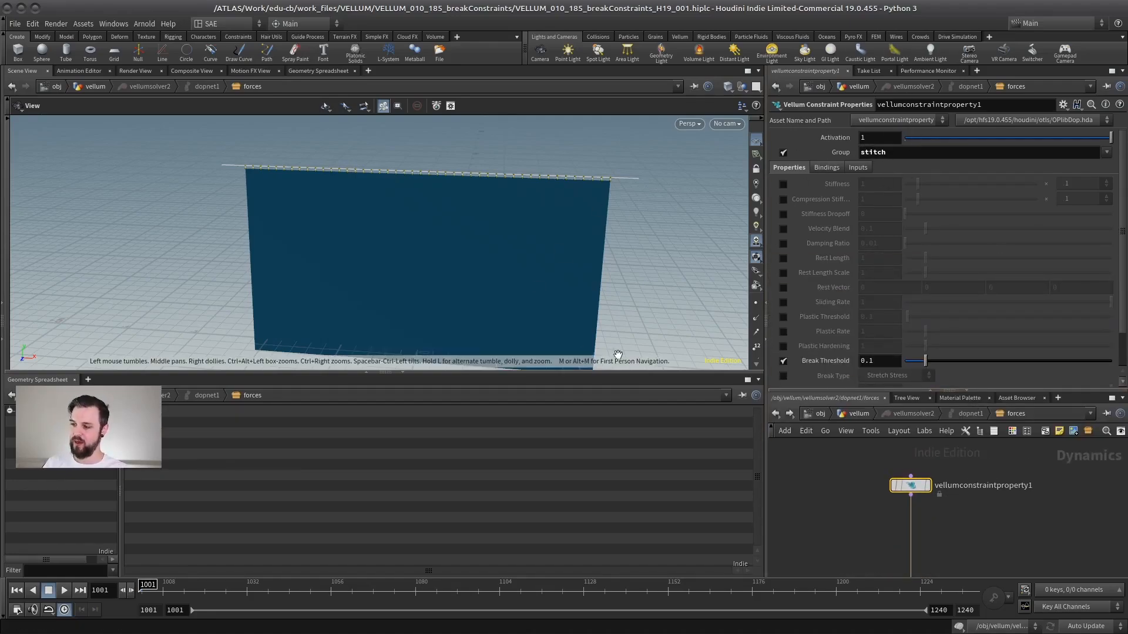
left_click(869, 361)
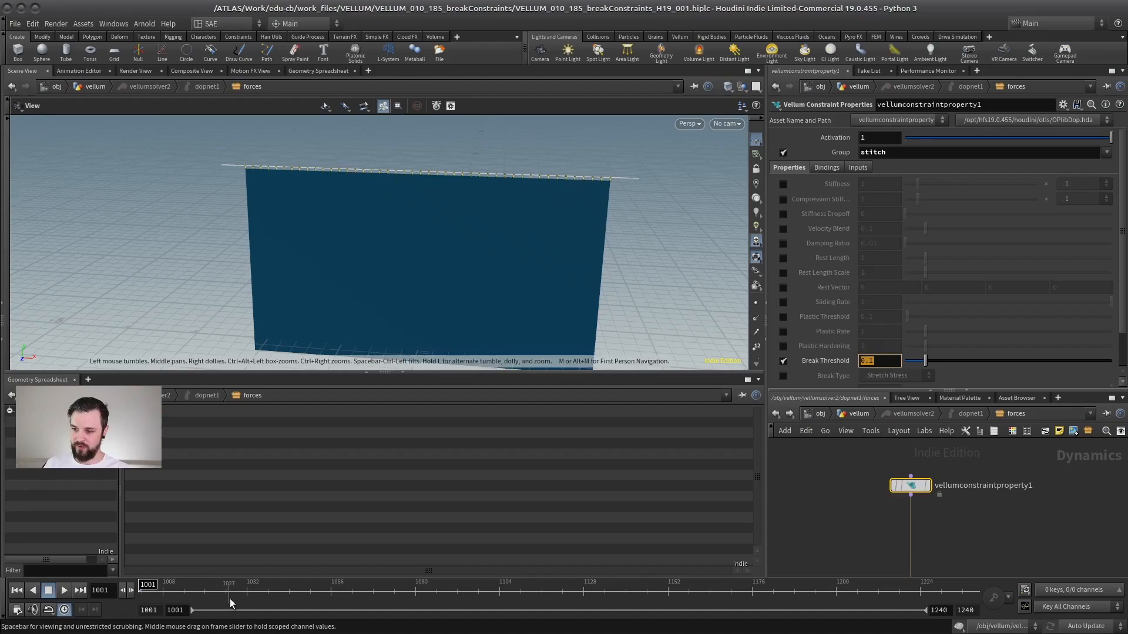
left_click(290, 593)
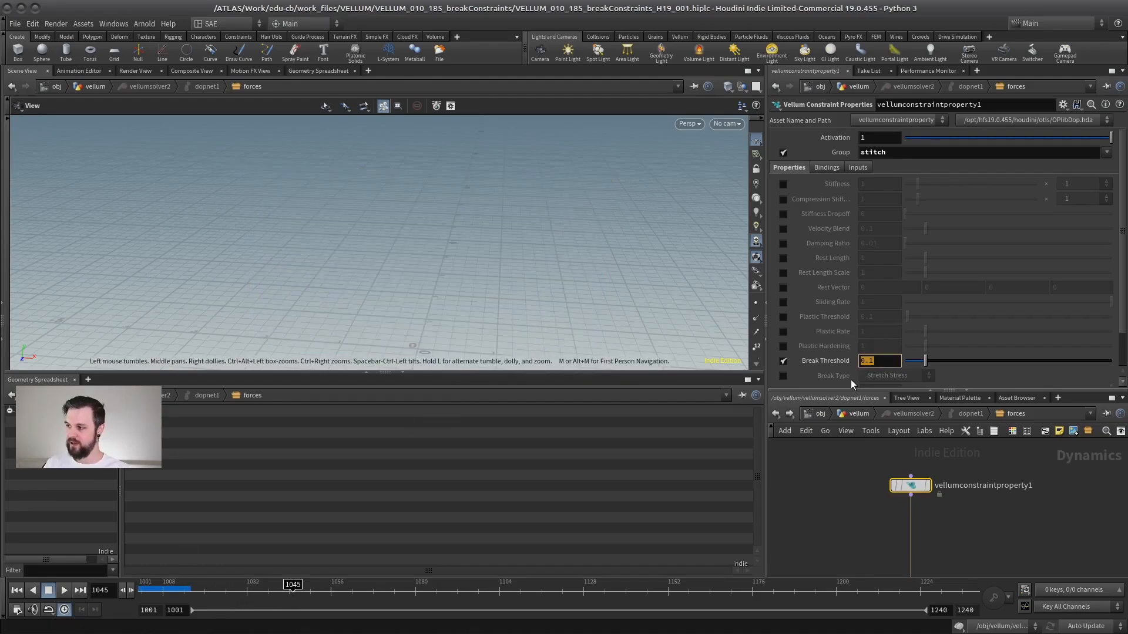
type("6")
key("Return")
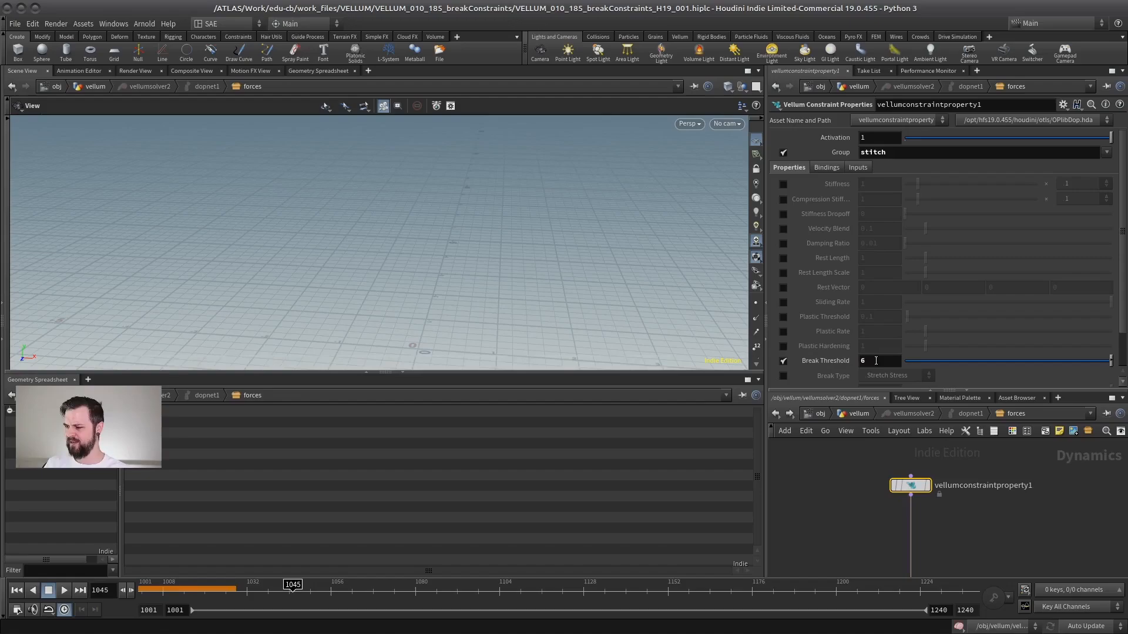
left_click(885, 360, "alt")
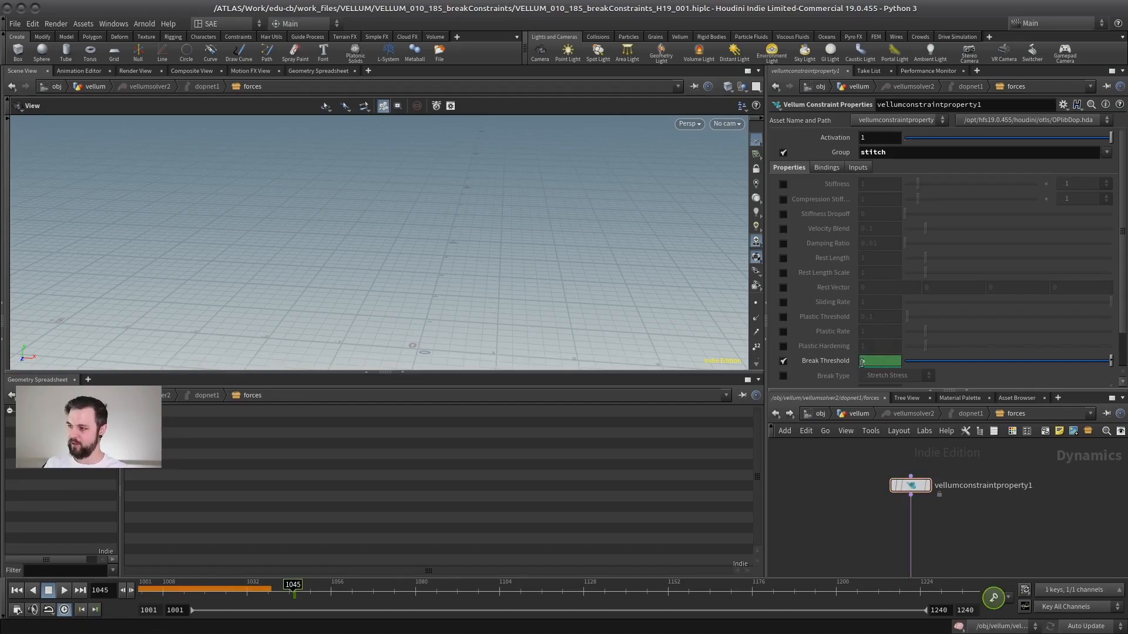
Keyframe the Break Threshold at 0.1 on frame 1055.
left_click(328, 593)
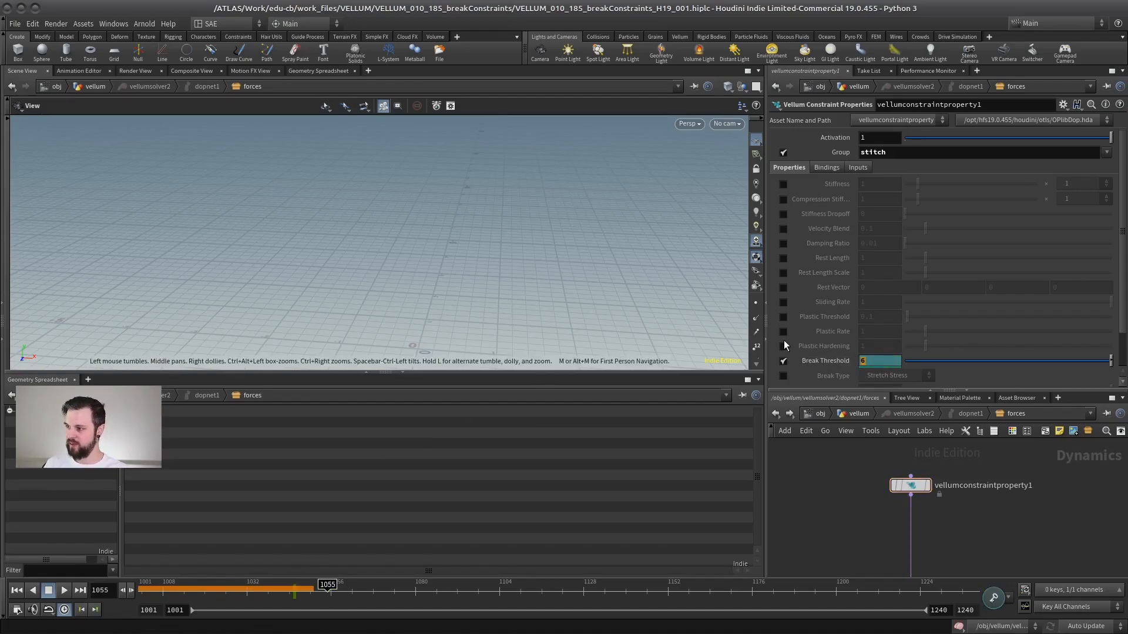
type(".1")
key("Return")
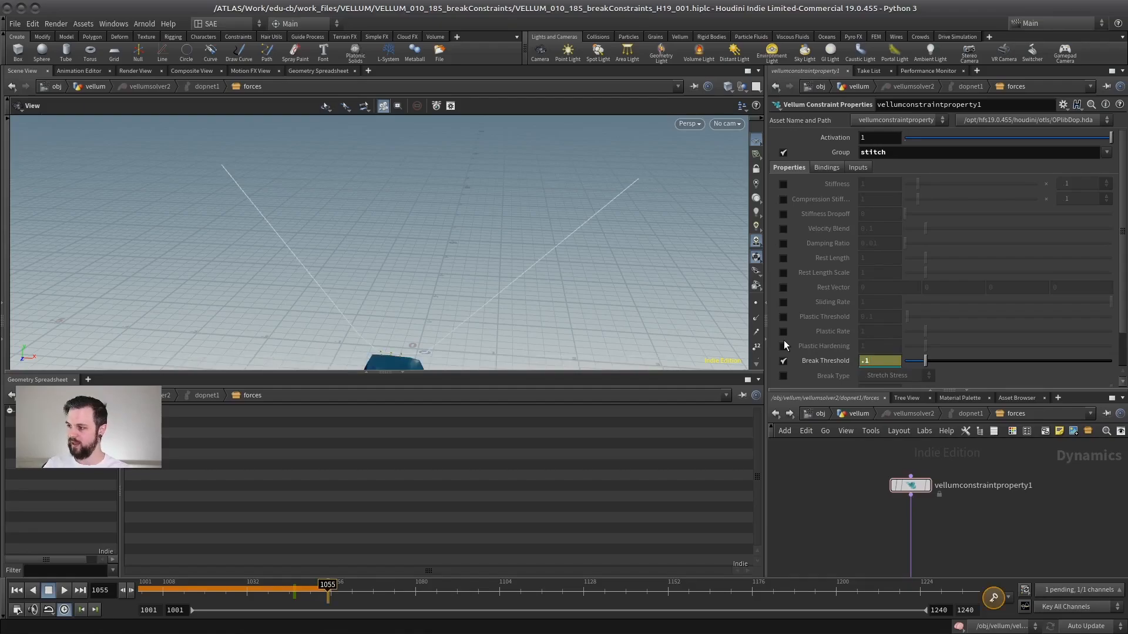
left_click(892, 359, "alt")
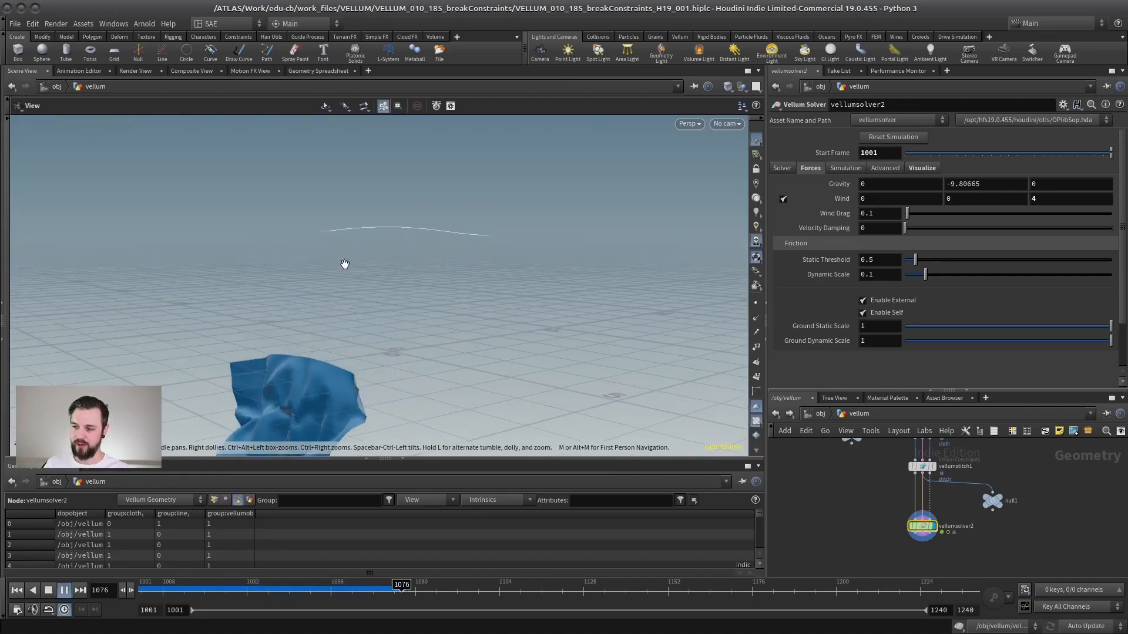
Play the simulation and scrub back to review how the stitched cloth tears away.
left_click(64, 591)
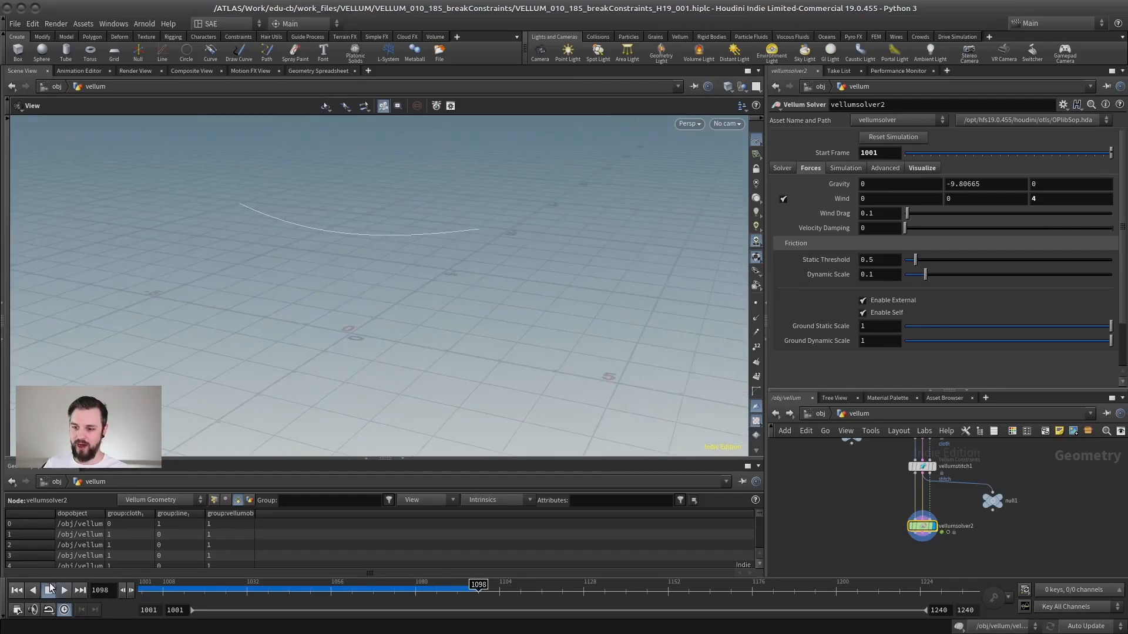
scroll(404, 264, "up", 3)
middle_click_drag(403, 265, 399, 329)
mouse_move(302, 588)
left_mouse_down()
mouse_move(364, 585)
mouse_move(292, 586)
left_mouse_up()
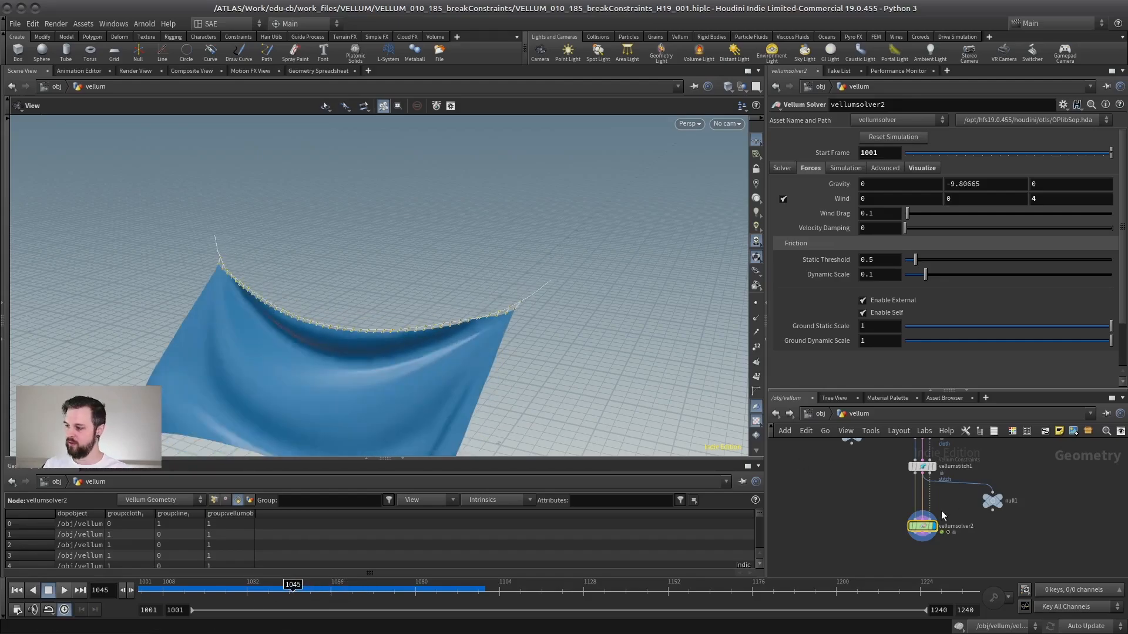
Open the Break Threshold channel in the Animation Editor and set its low keyframe value to 0.001.
double_click(923, 527)
left_click_drag(1010, 464, 851, 507)
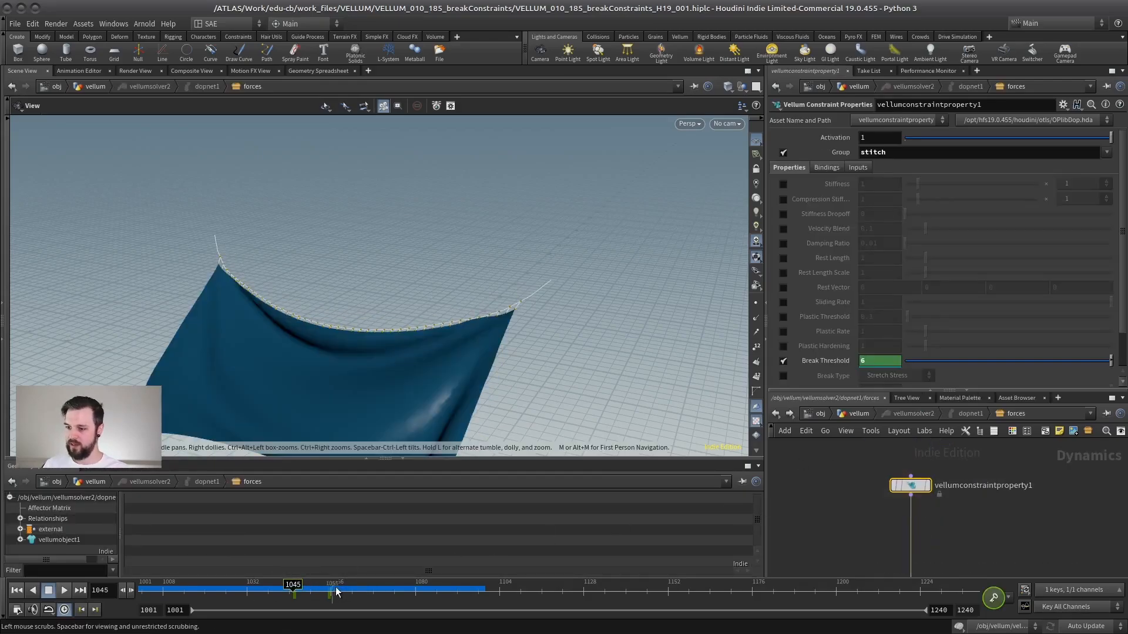
left_click(327, 594)
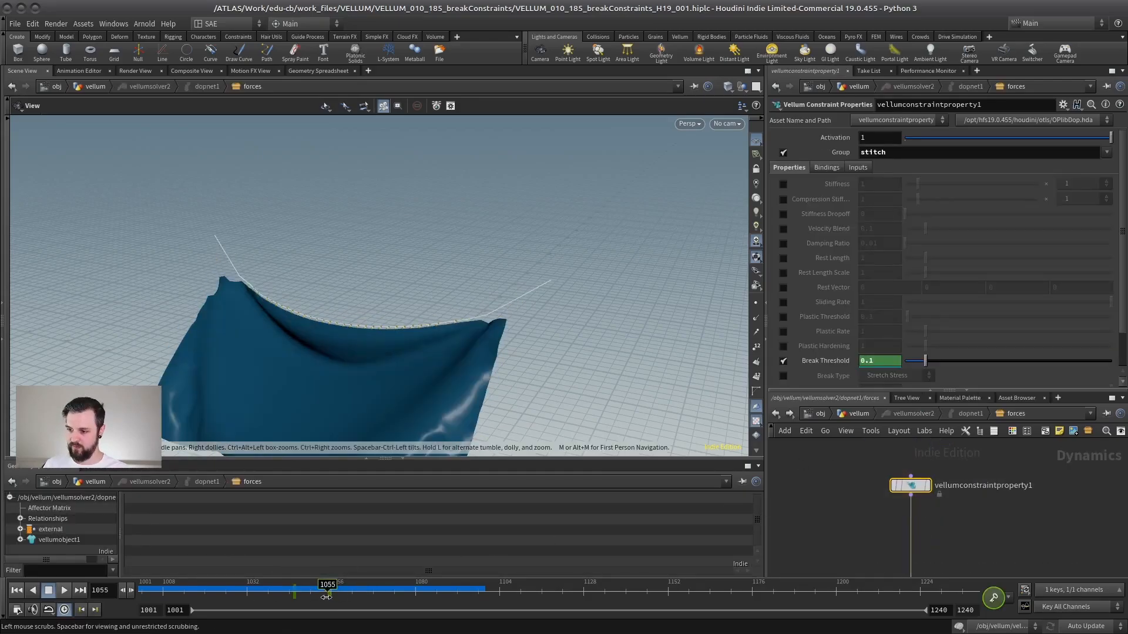
left_click(882, 361, "shift")
left_click_drag(1018, 459, 823, 459)
middle_click_drag(855, 415, 832, 369)
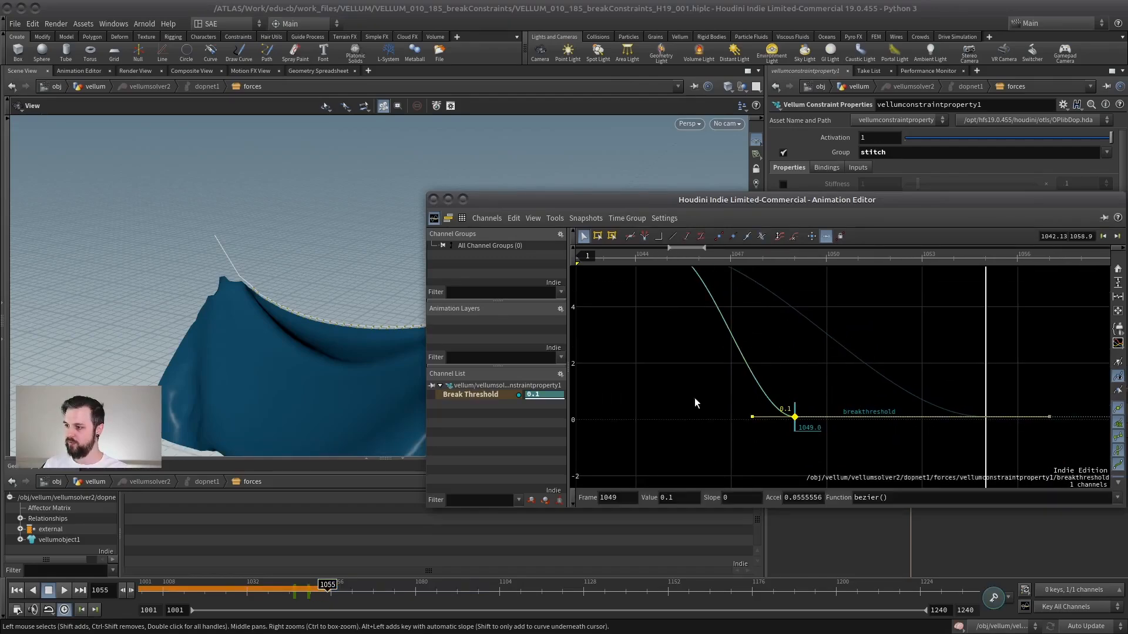
left_click_drag(682, 498, 618, 528)
type("0.001")
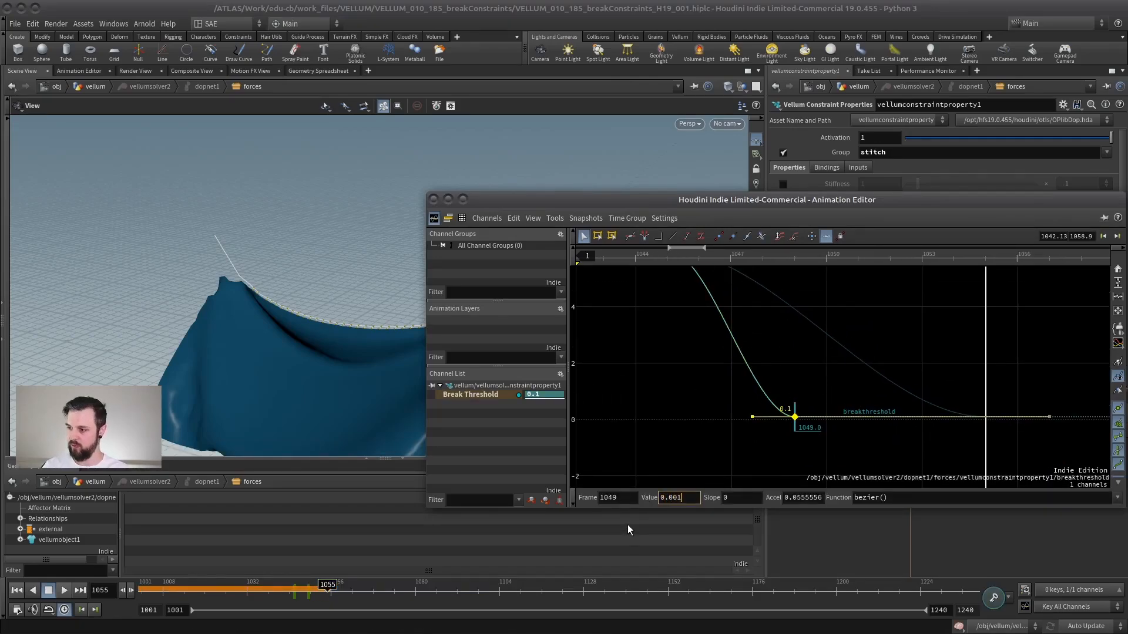
key("Return")
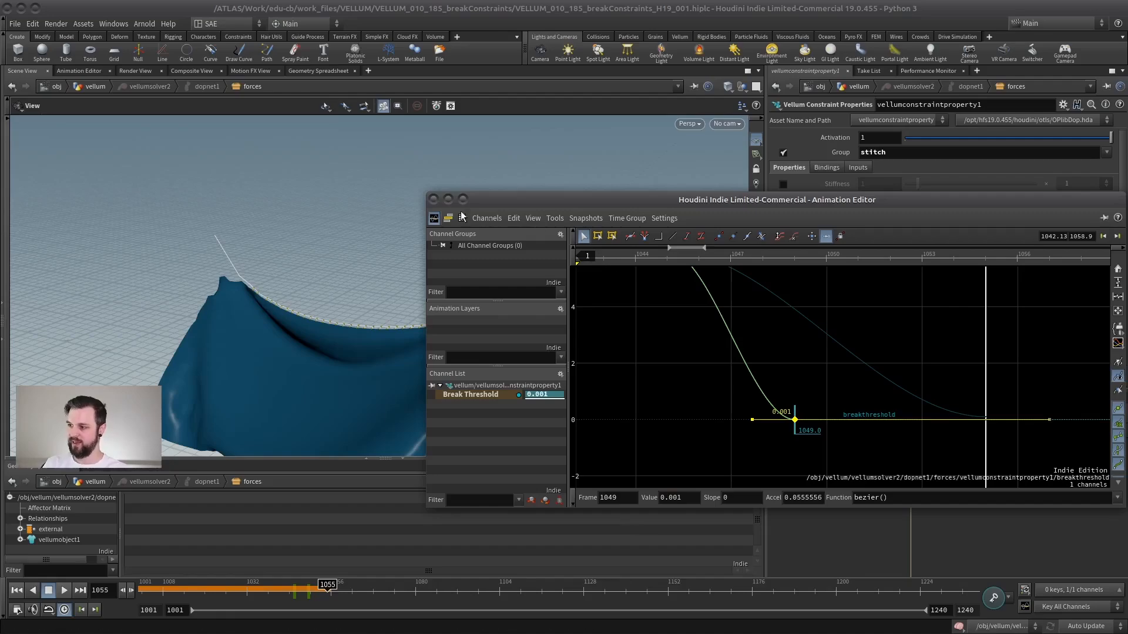
Close the Animation Editor and play the simulation to review how the stitched cloth tears.
left_click(434, 199)
left_click(269, 589)
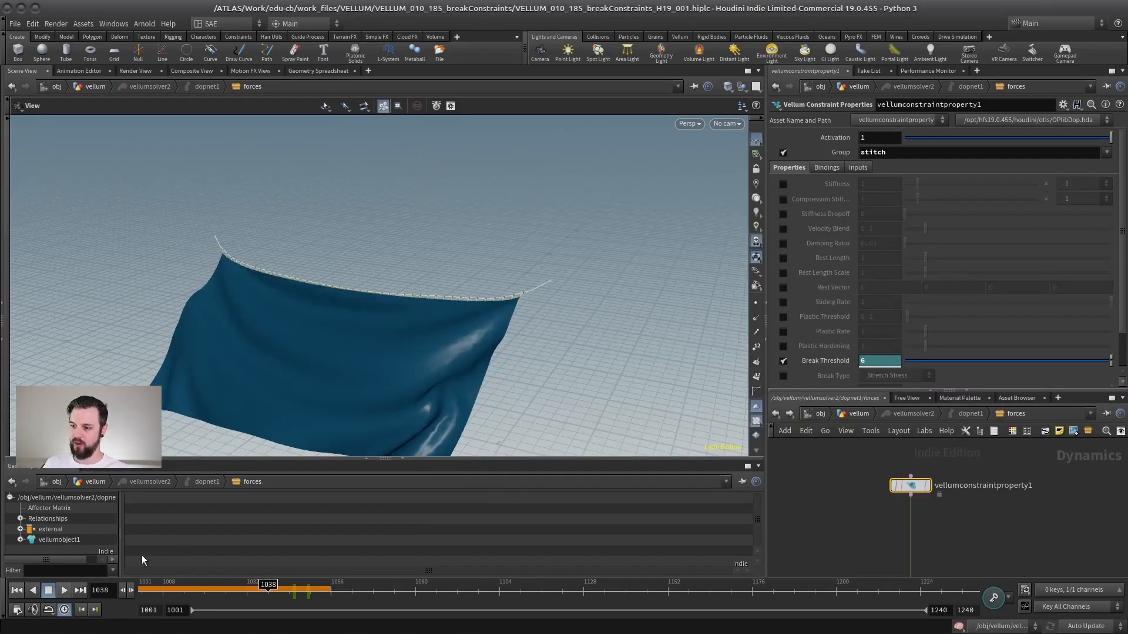
left_click(23, 594)
left_click(872, 408)
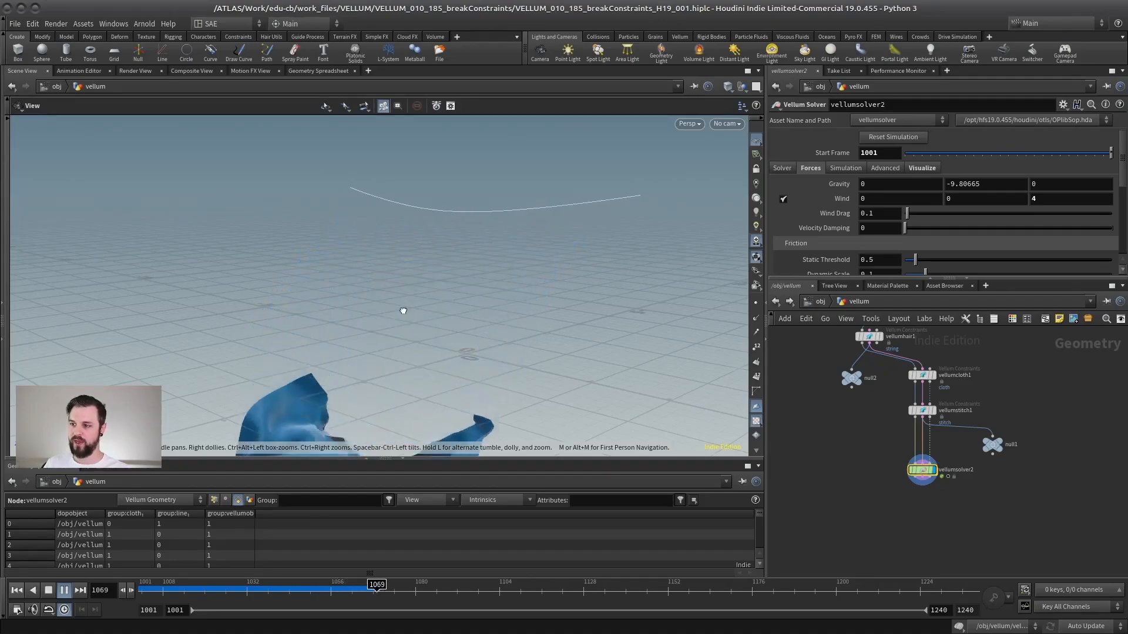
left_click_drag(408, 306, 404, 298)
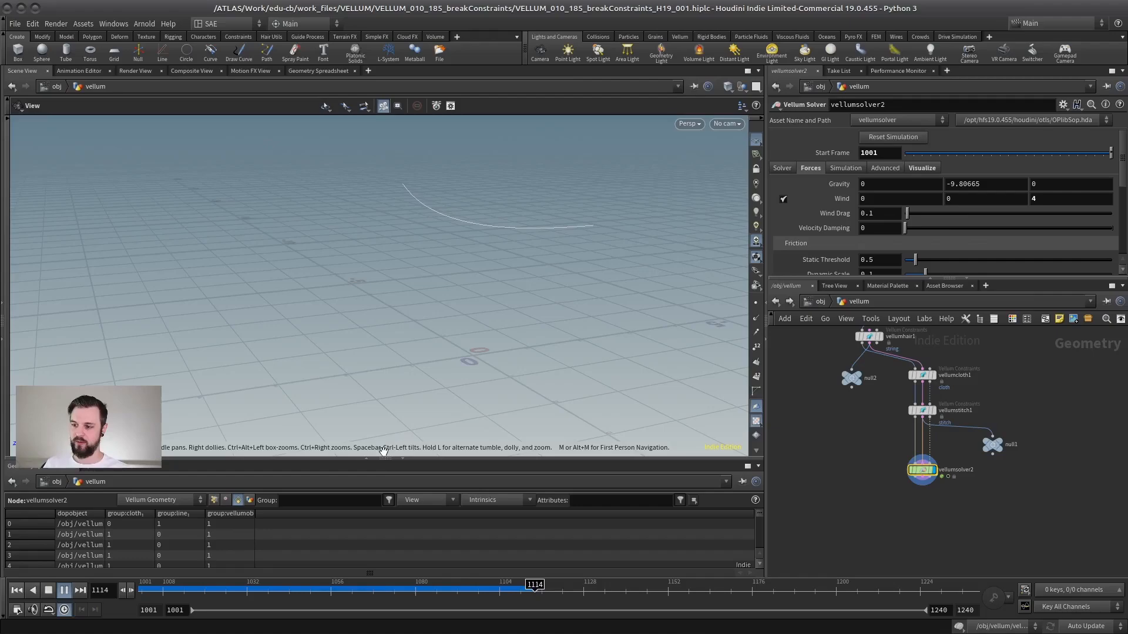
left_click_drag(385, 464, 385, 482)
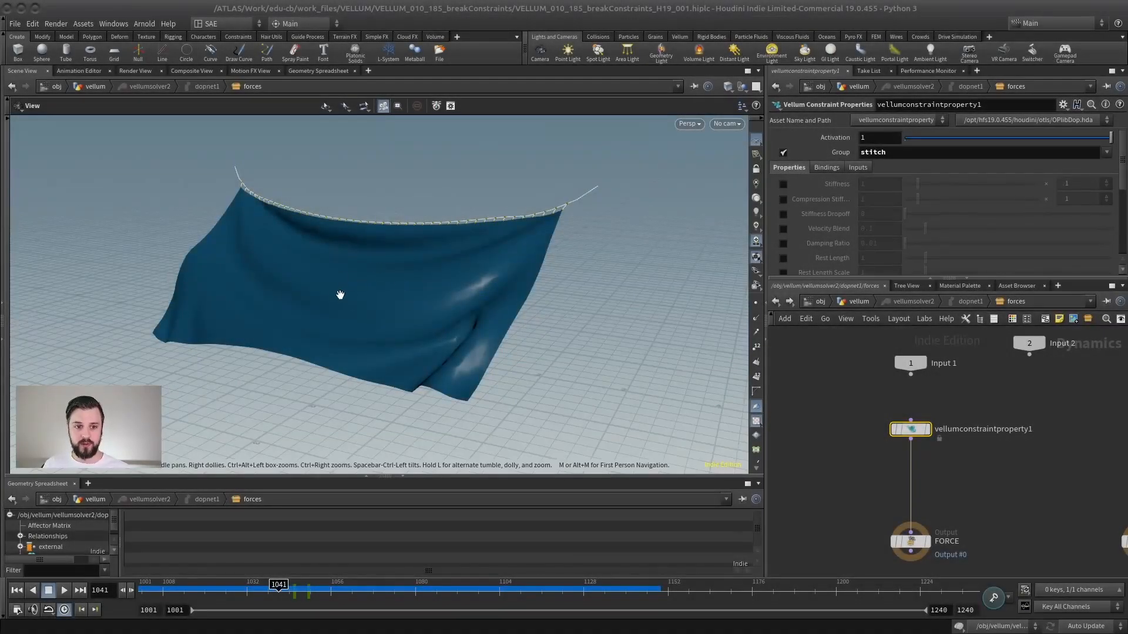
Examine the constraint groups available for vellumconstraintproperty1's Group parameter.
left_click_drag(457, 299, 517, 243)
left_click(1105, 152)
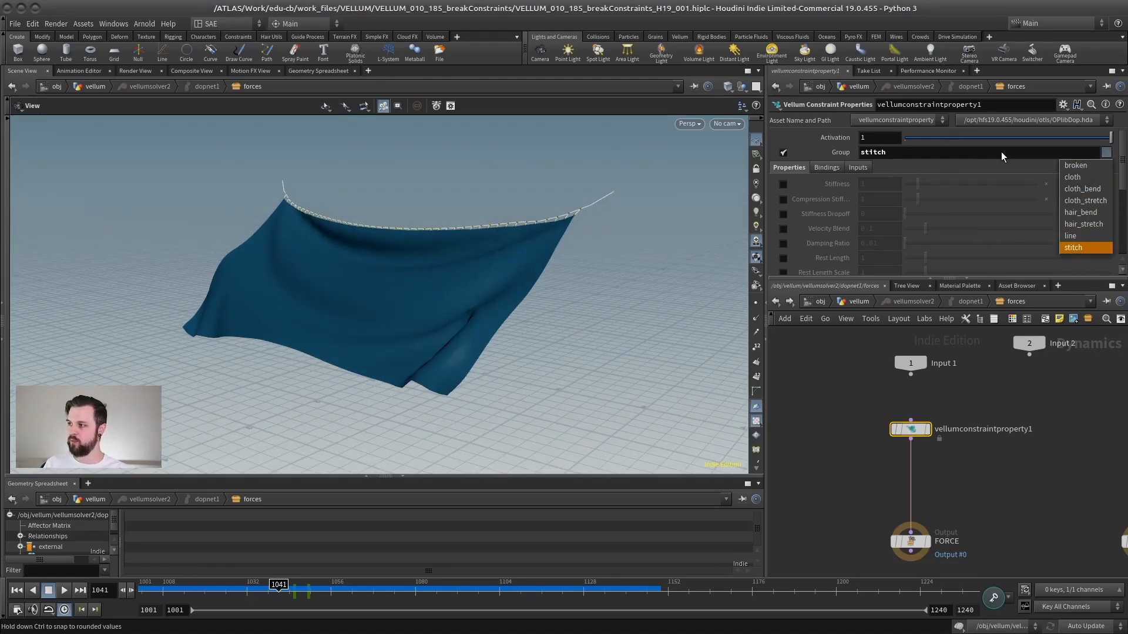
left_click(984, 153)
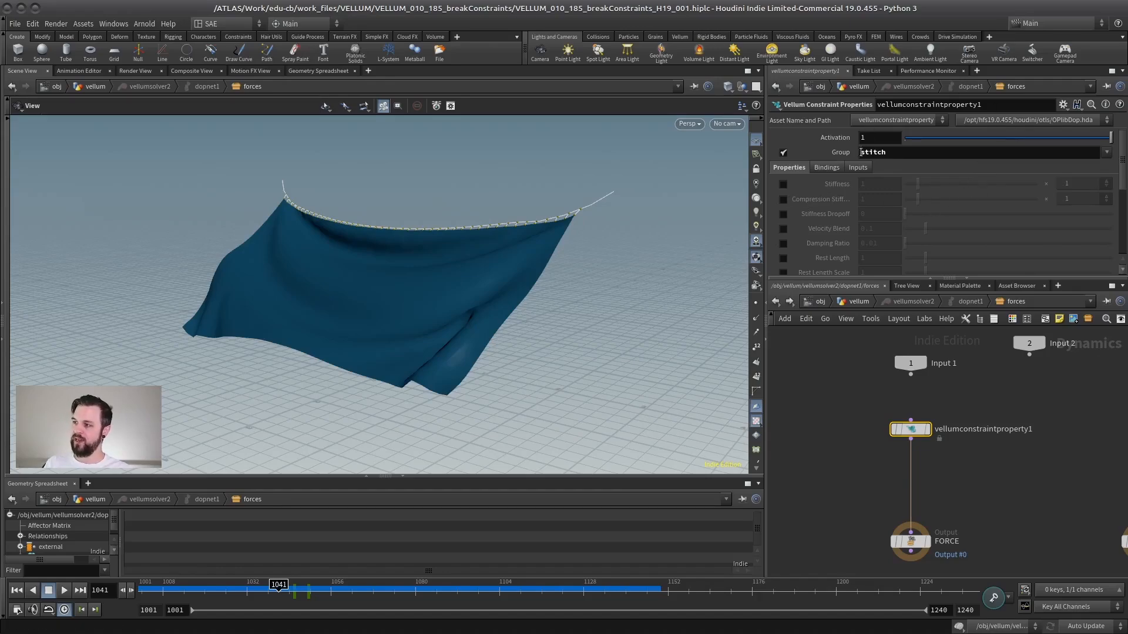
left_click_drag(861, 152, 909, 151)
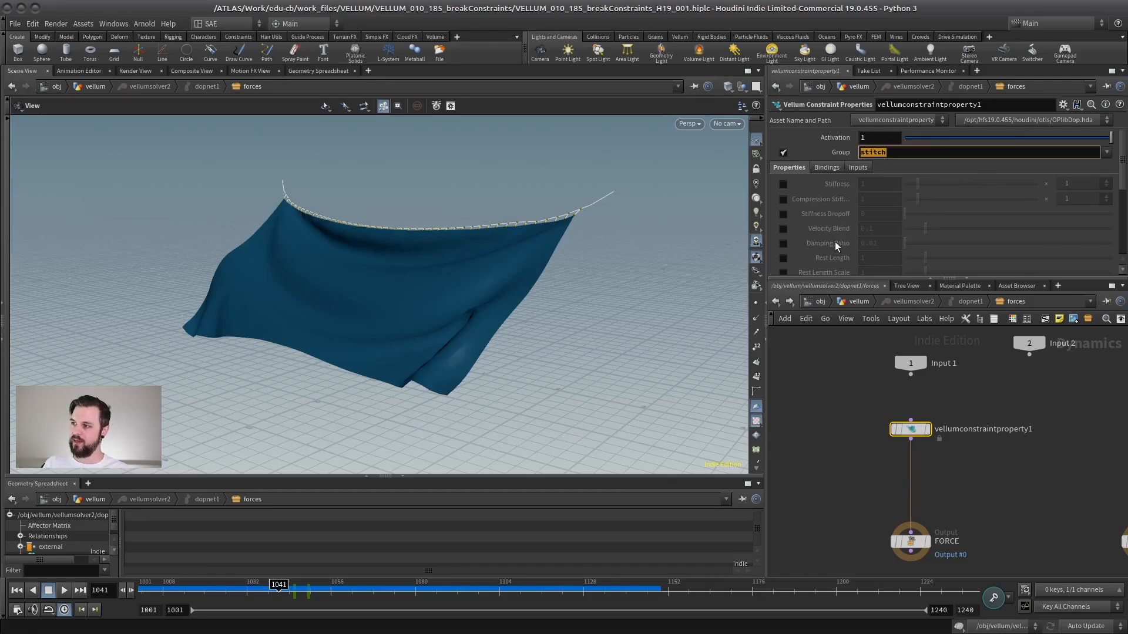
left_click(1107, 152)
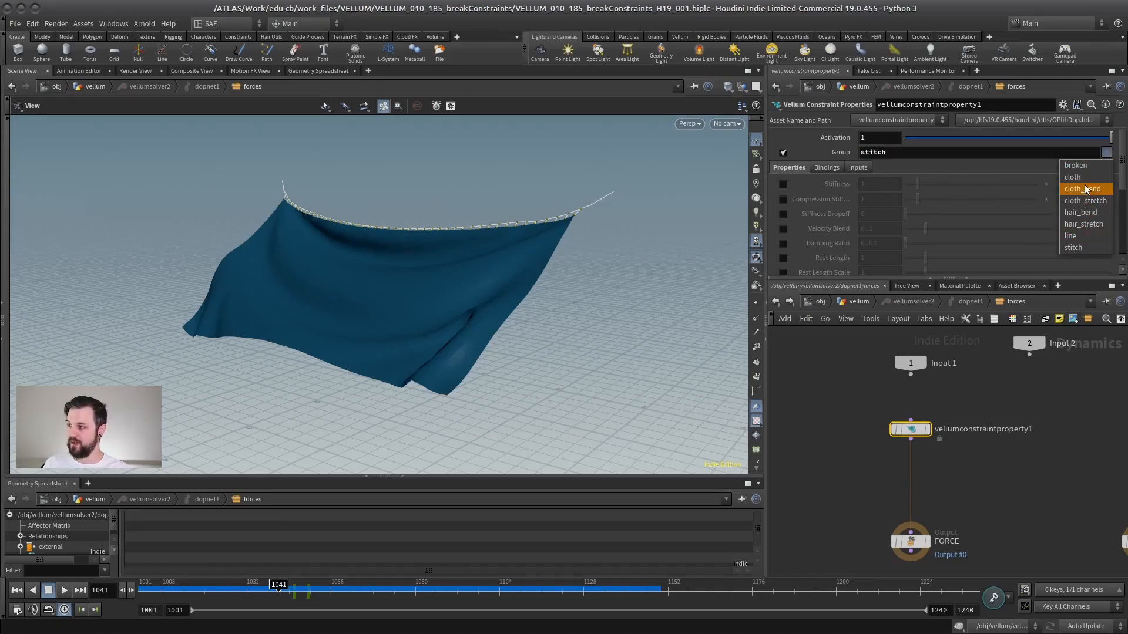
left_click(885, 154)
left_click_drag(887, 154, 840, 163)
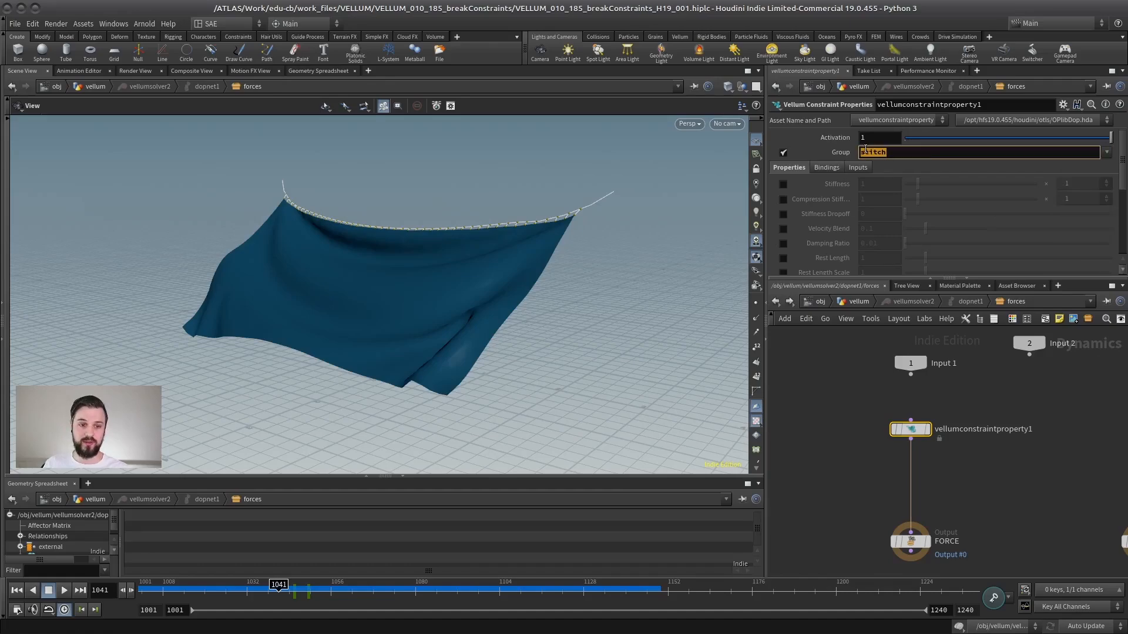
left_click(844, 390)
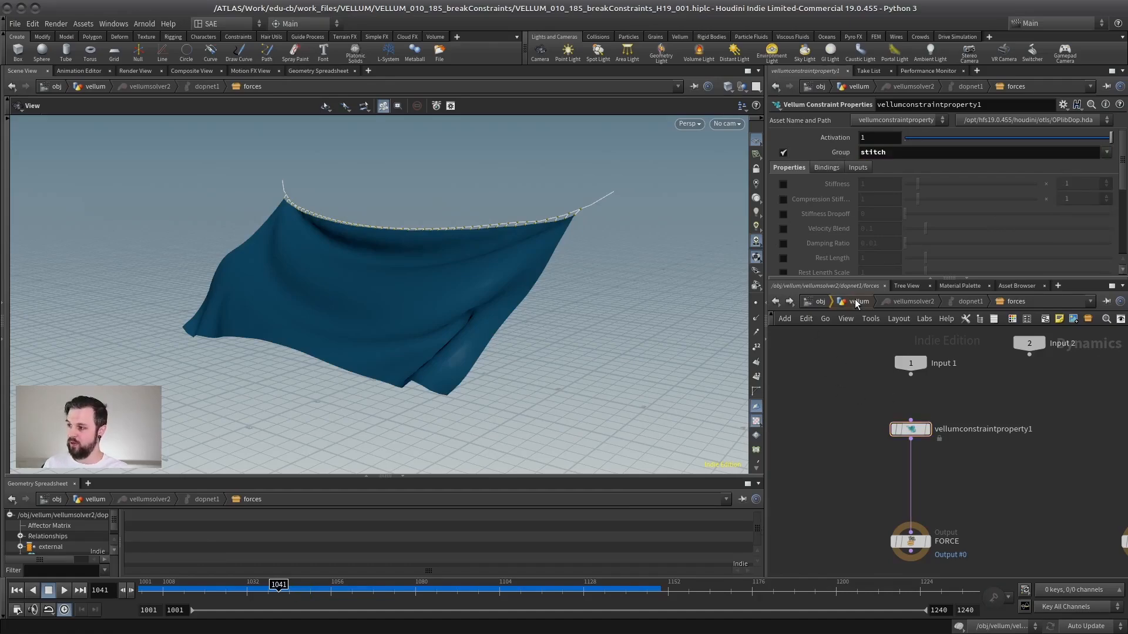
Go up to the vellum network and inspect null1's constraint attributes in the Geometry Spreadsheet.
left_click(857, 302)
left_click(1032, 477)
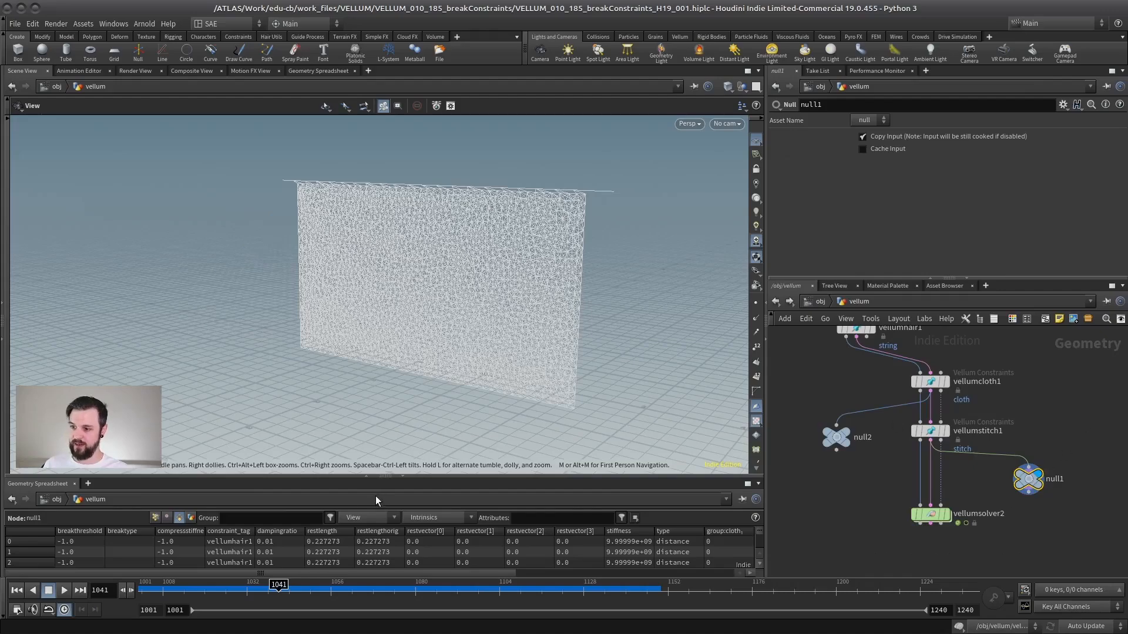
left_click_drag(392, 480, 383, 275)
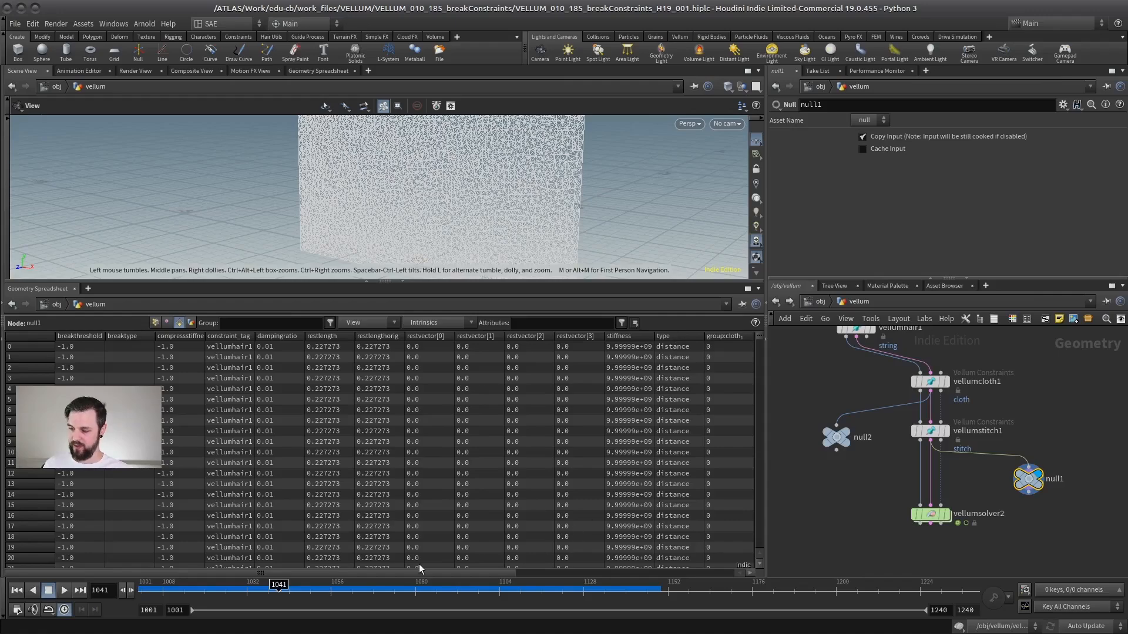
left_click_drag(420, 573, 640, 571)
left_click_drag(405, 336, 357, 354)
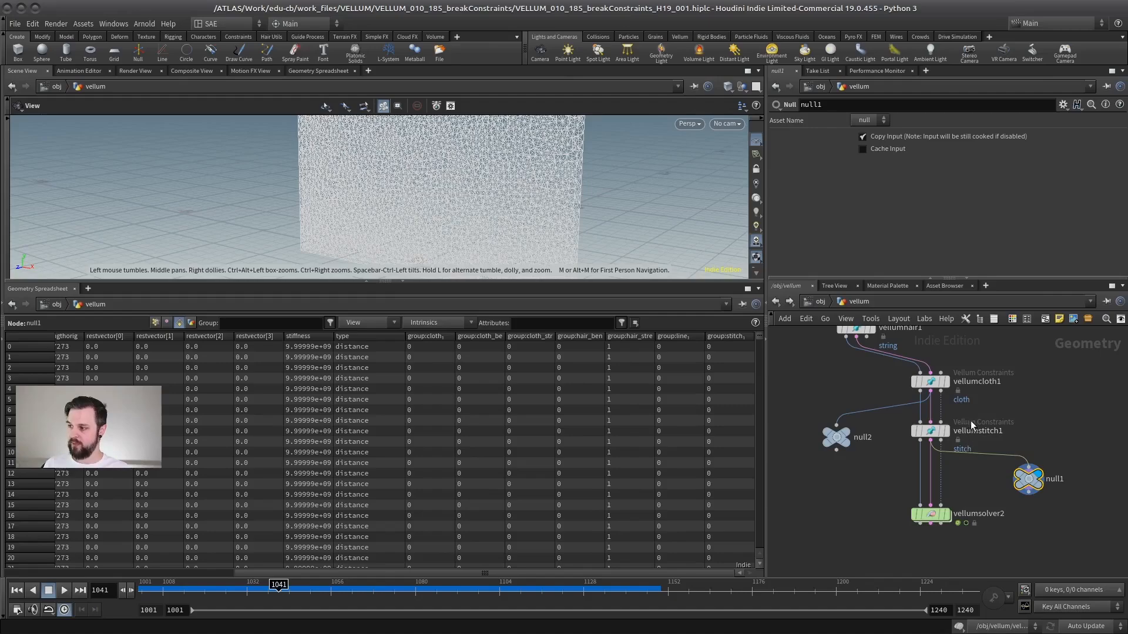
middle_click_drag(885, 358, 880, 405)
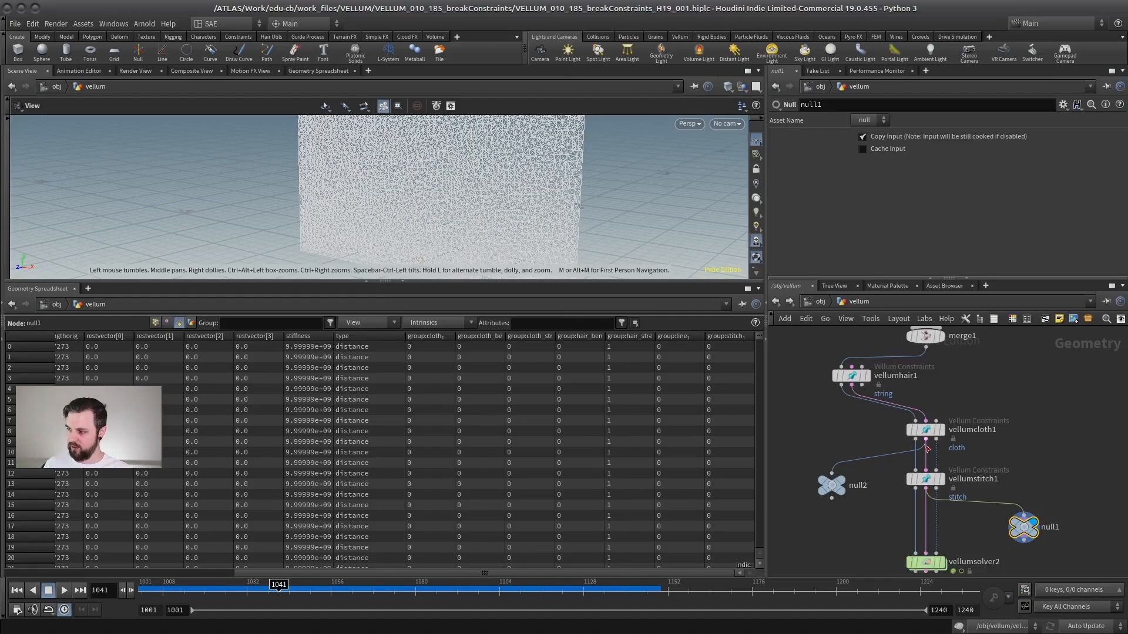
left_click_drag(759, 339, 758, 429)
scroll(963, 429, "up", 4)
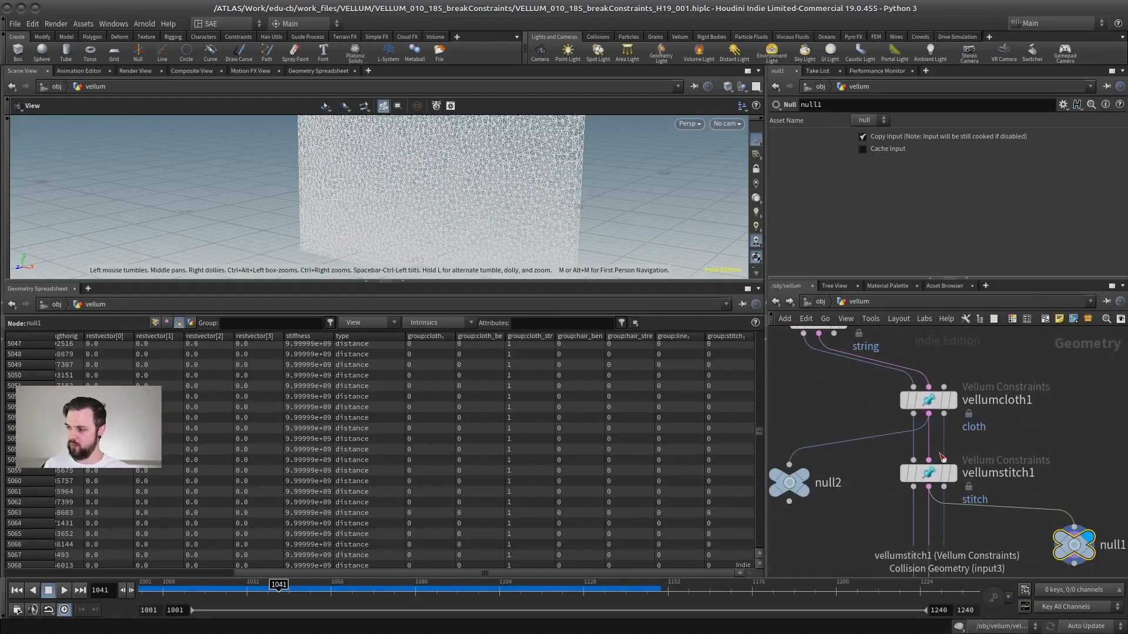
Connect null1 to vellumstitch1's constraint output and review vellumstitch1's breaking threshold settings.
left_click_drag(927, 438, 936, 442)
scroll(989, 425, "down", 2)
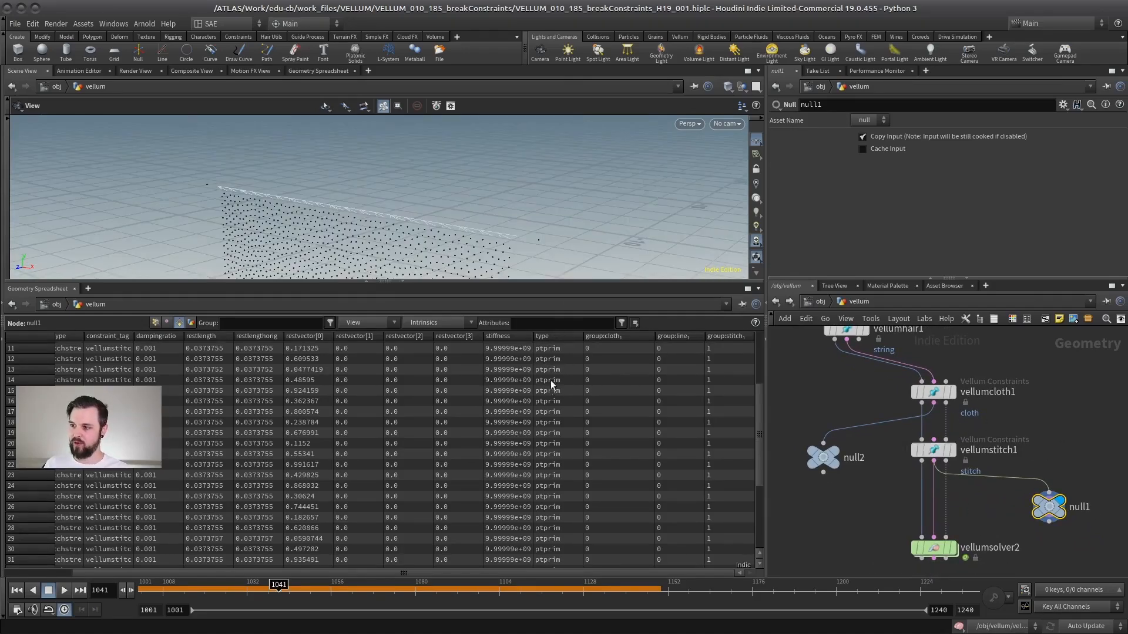
left_click(934, 450)
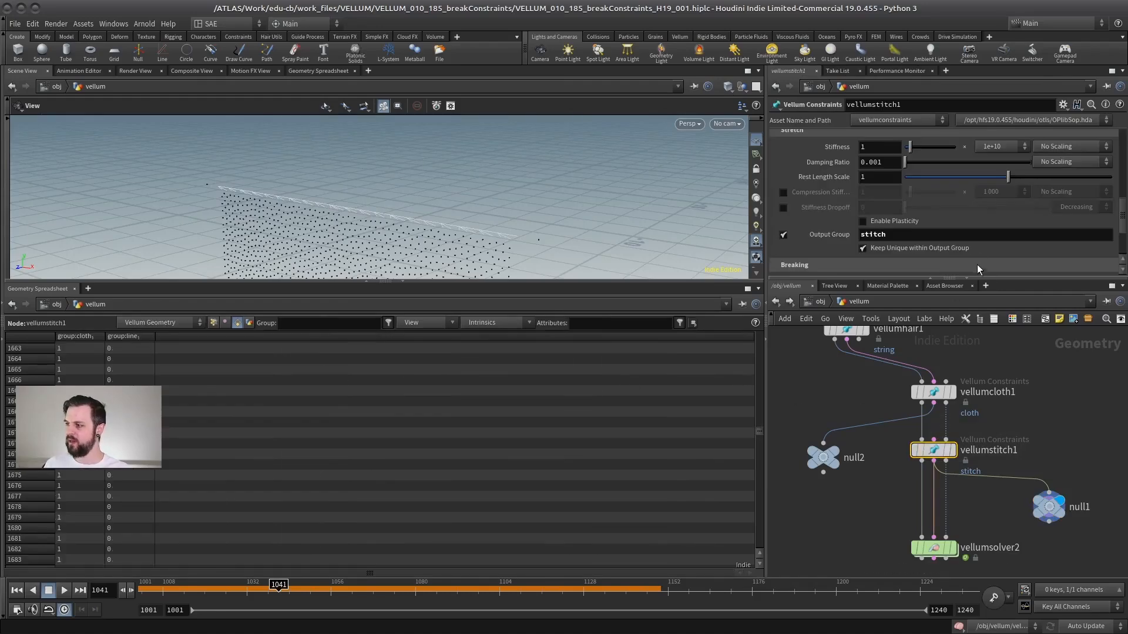
left_click_drag(1108, 278, 1108, 456)
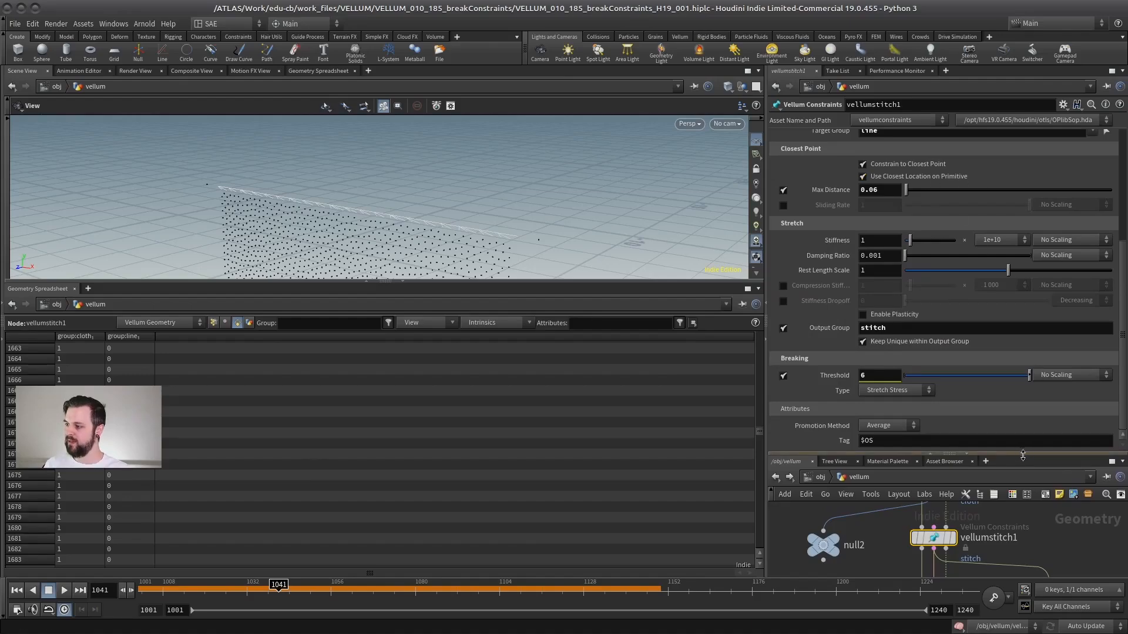
left_click_drag(1019, 456, 1007, 265)
middle_click_drag(1078, 467, 1054, 446)
Inspect the stitch constraints' type and break threshold attributes in null1's spreadsheet.
left_click(1025, 475)
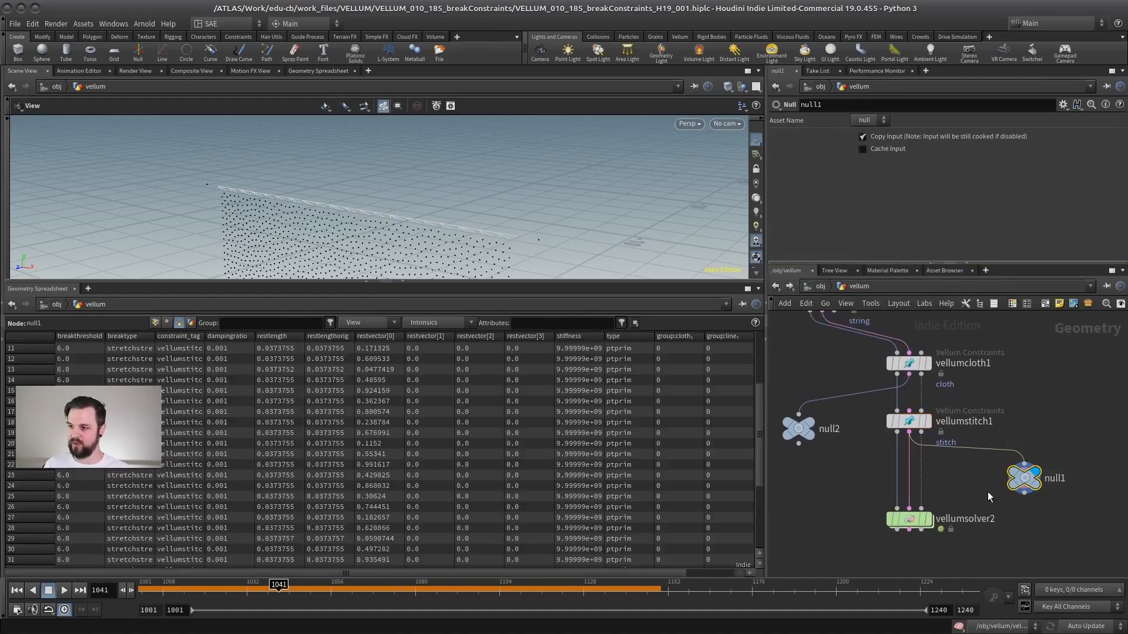
mouse_move(758, 416)
left_mouse_down()
mouse_move(755, 341)
mouse_move(755, 494)
mouse_move(759, 416)
left_mouse_up()
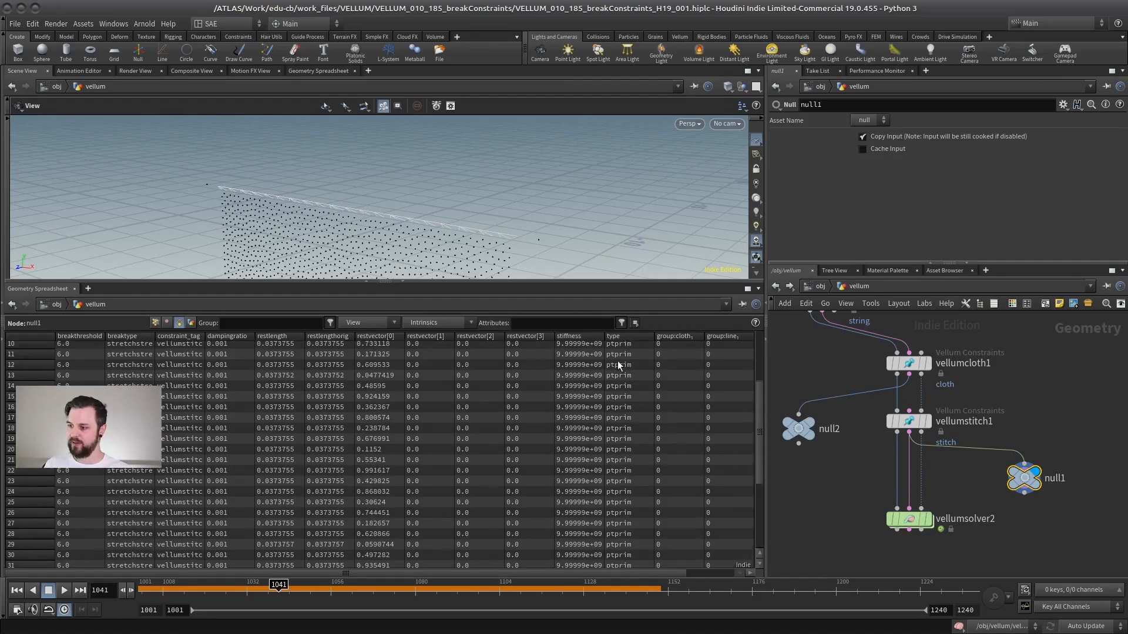
left_click_drag(909, 374, 909, 410)
middle_click_drag(941, 485, 950, 443)
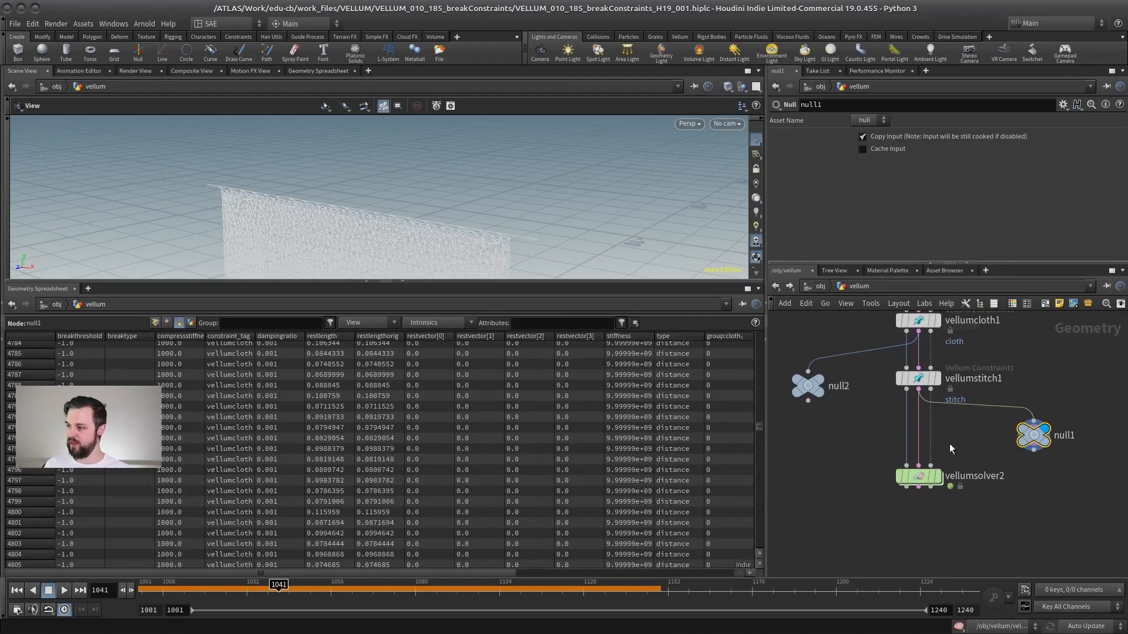
double_click(919, 478)
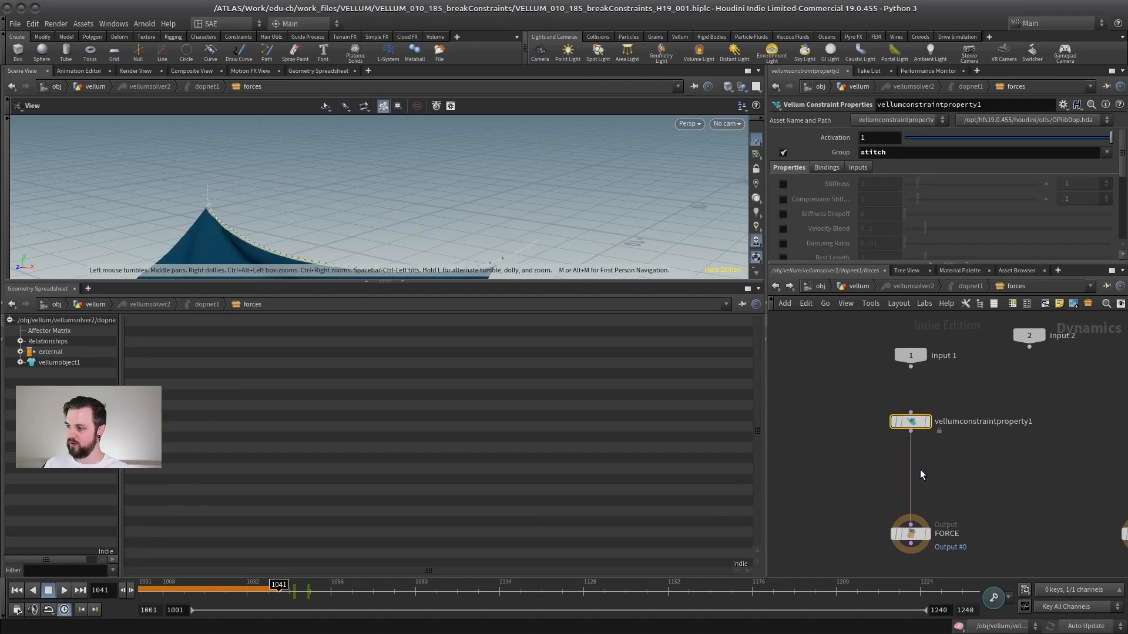
double_click(912, 151)
type("@type==\"ptprim")
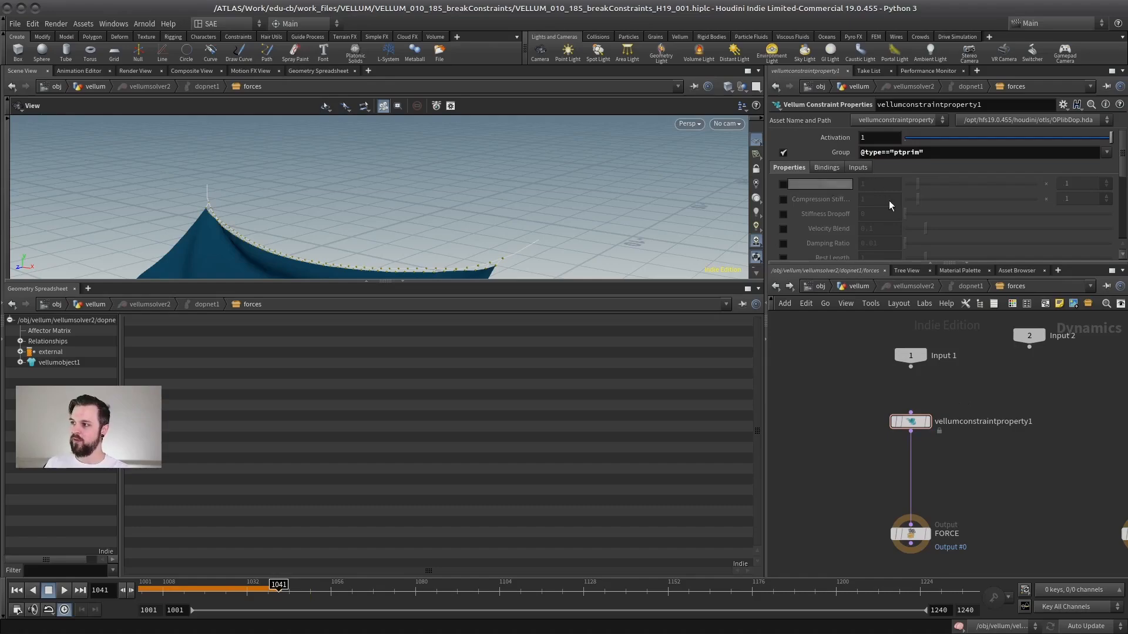
Play the simulation to check how the stitches break with the new group expression.
left_click_drag(532, 282, 484, 475)
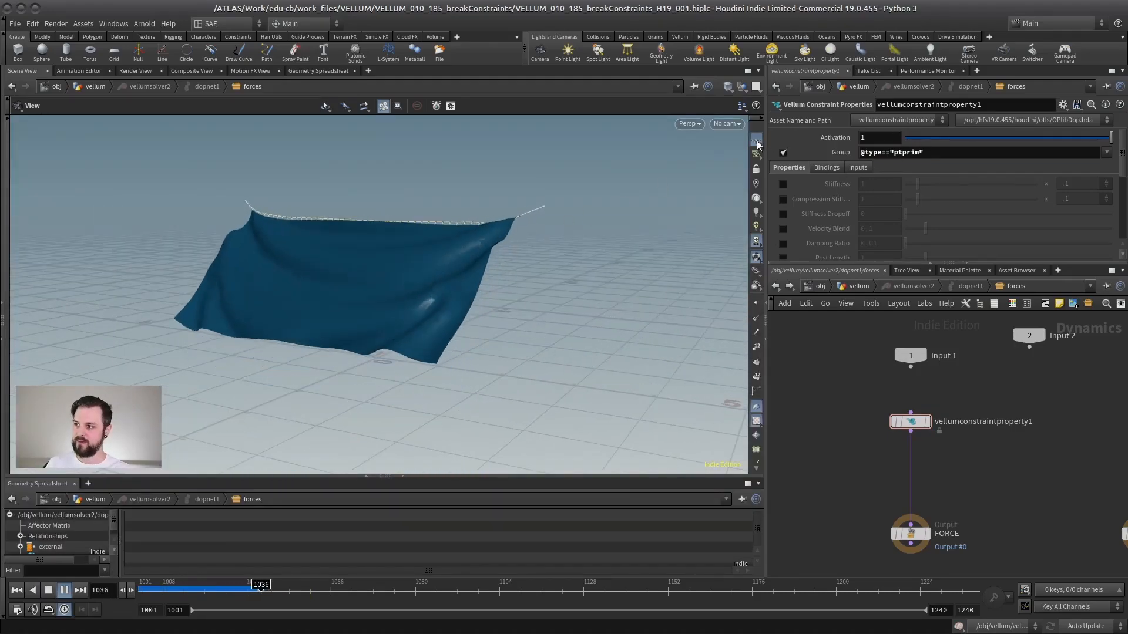
left_click(757, 140)
middle_click_drag(454, 285, 541, 275)
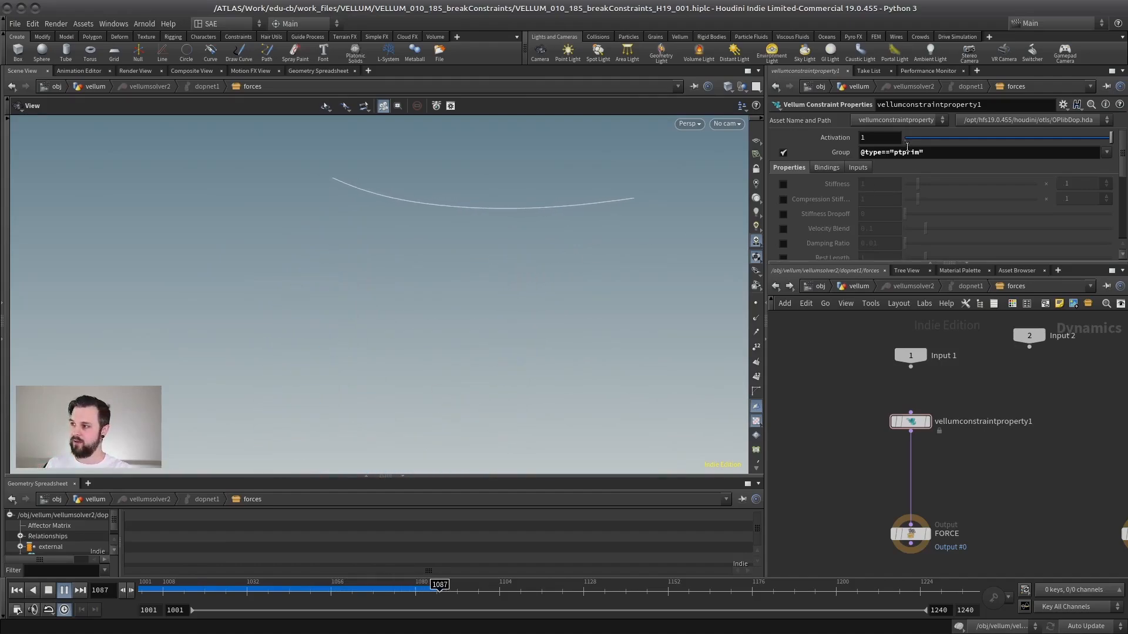
left_click(49, 590)
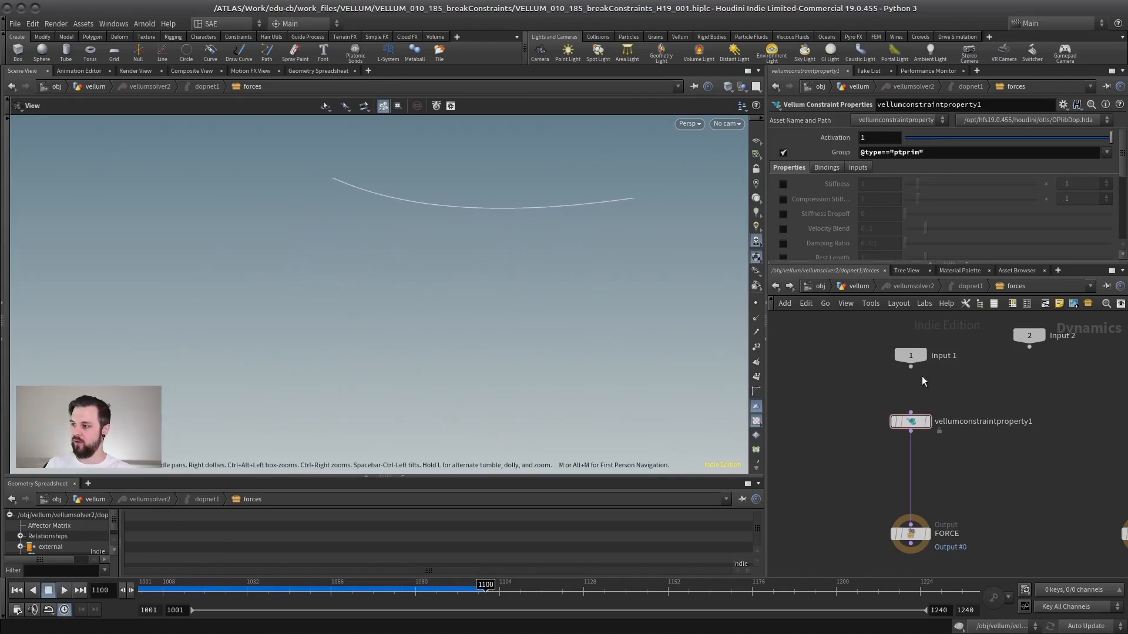
middle_click_drag(847, 386, 832, 392)
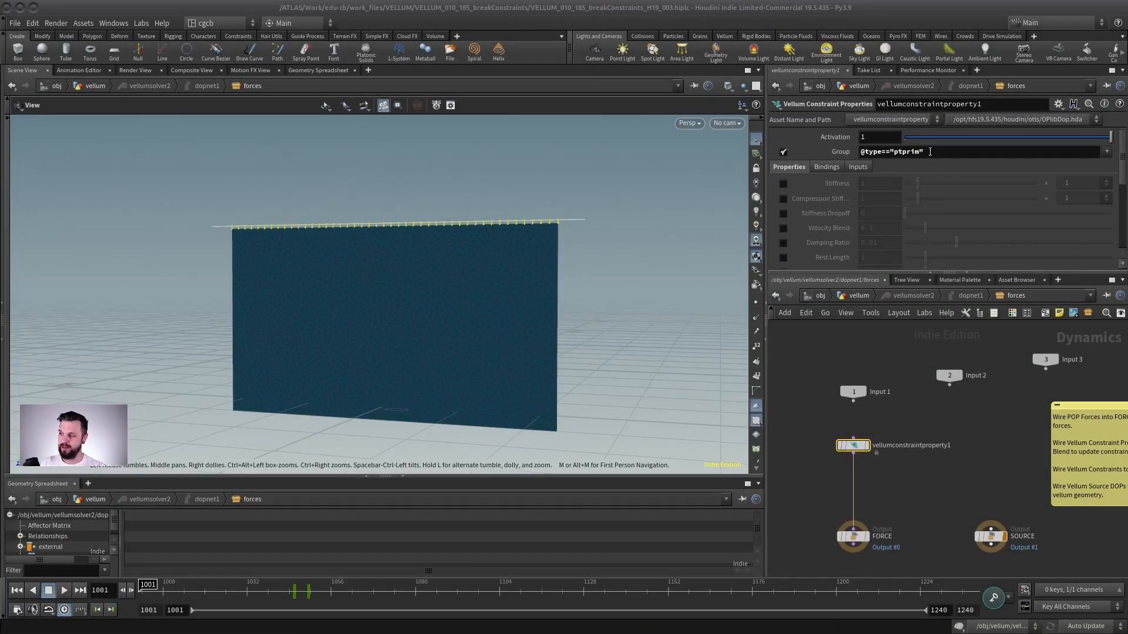
Review the Group field's expression and its list of constraint groups.
left_click(1107, 153)
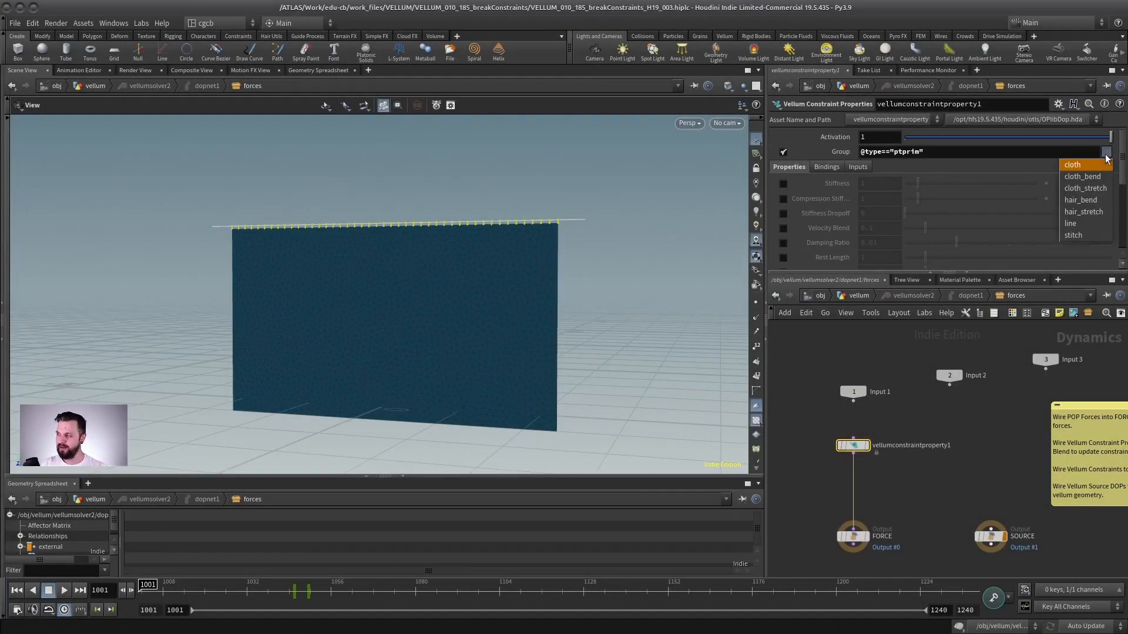
left_click(962, 153)
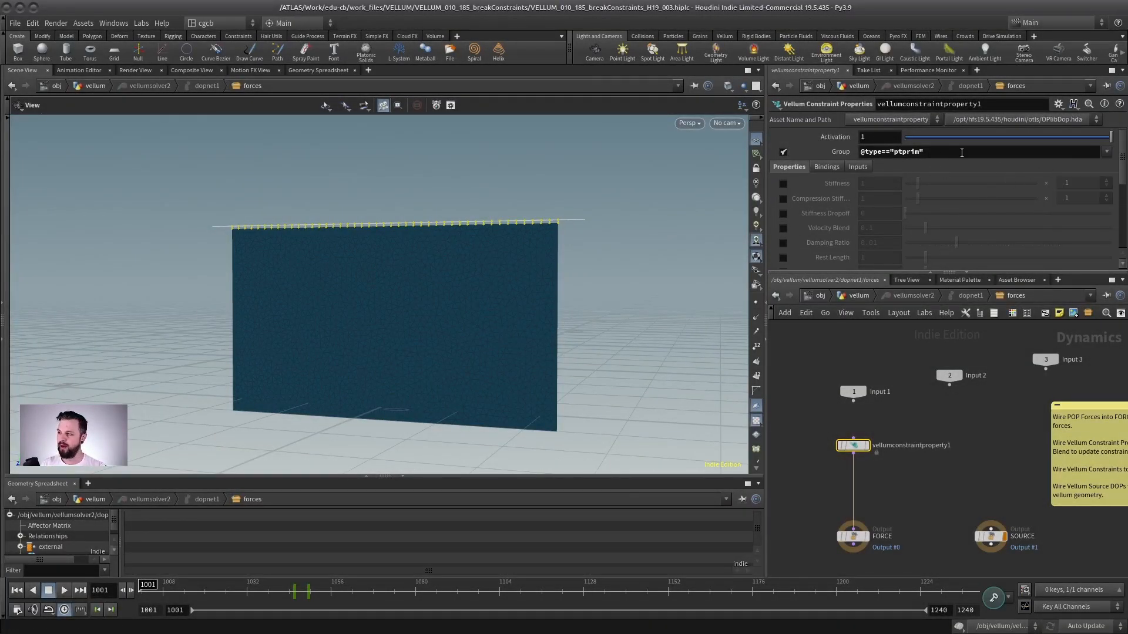
left_click(946, 151)
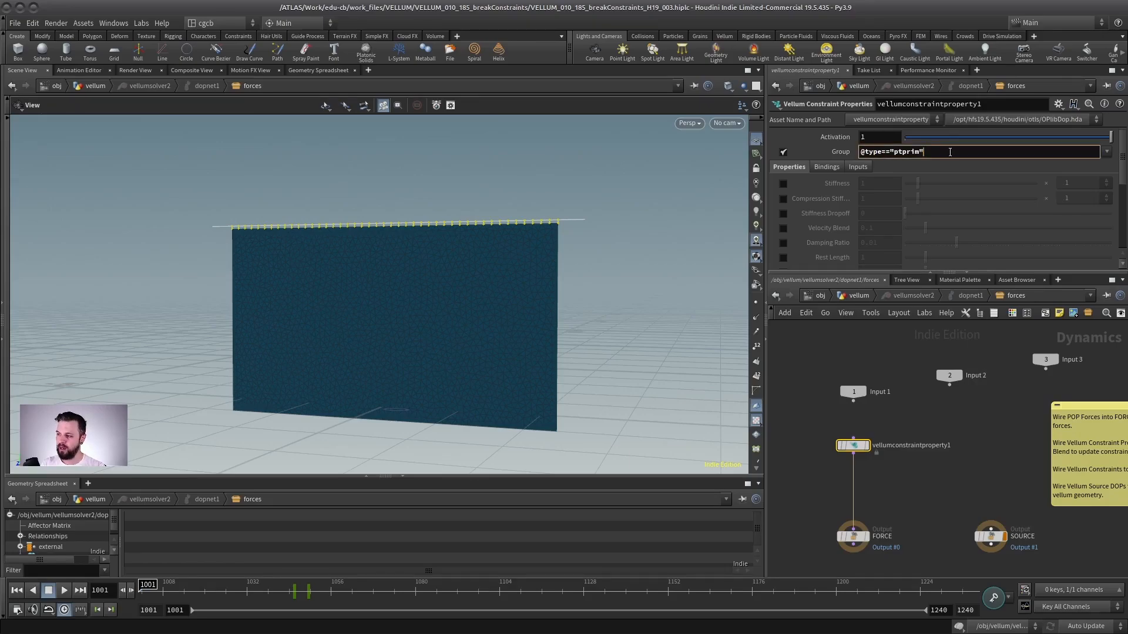
left_click(877, 363)
middle_click_drag(877, 363, 871, 374)
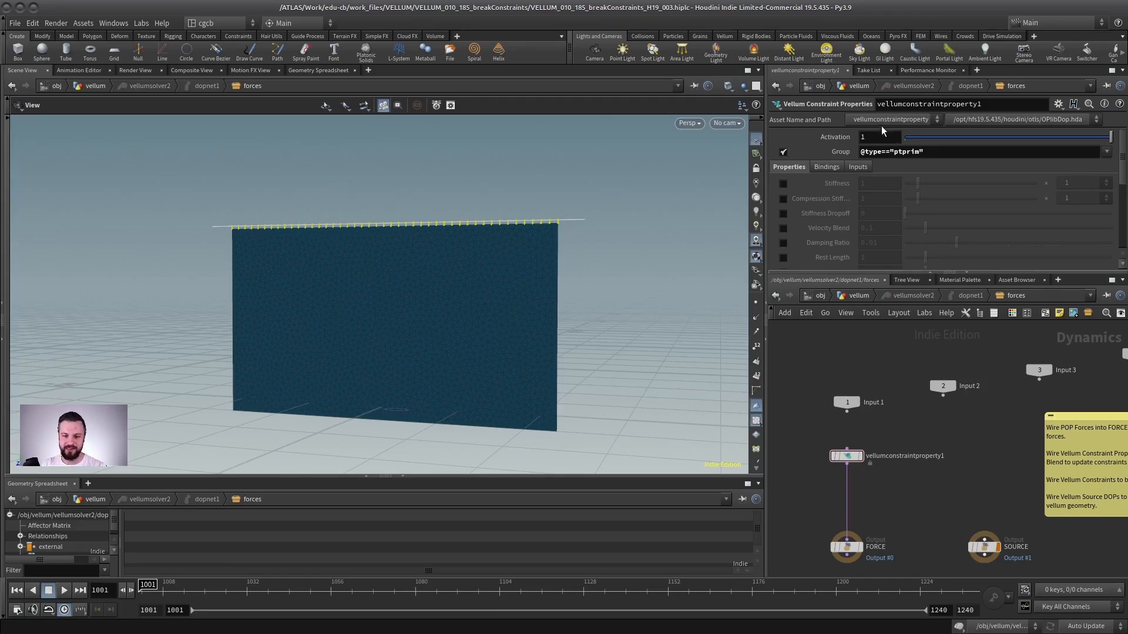
Return to the vellum network and open vellumstitch1's breaking threshold parameters.
left_click(853, 296)
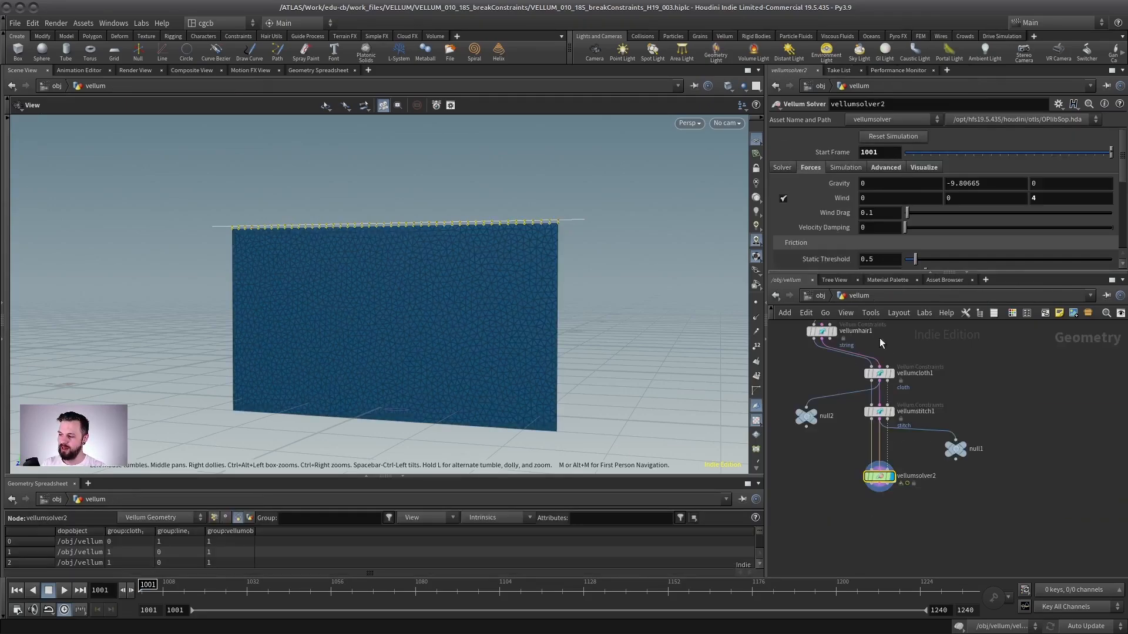
scroll(938, 382, "up", 3)
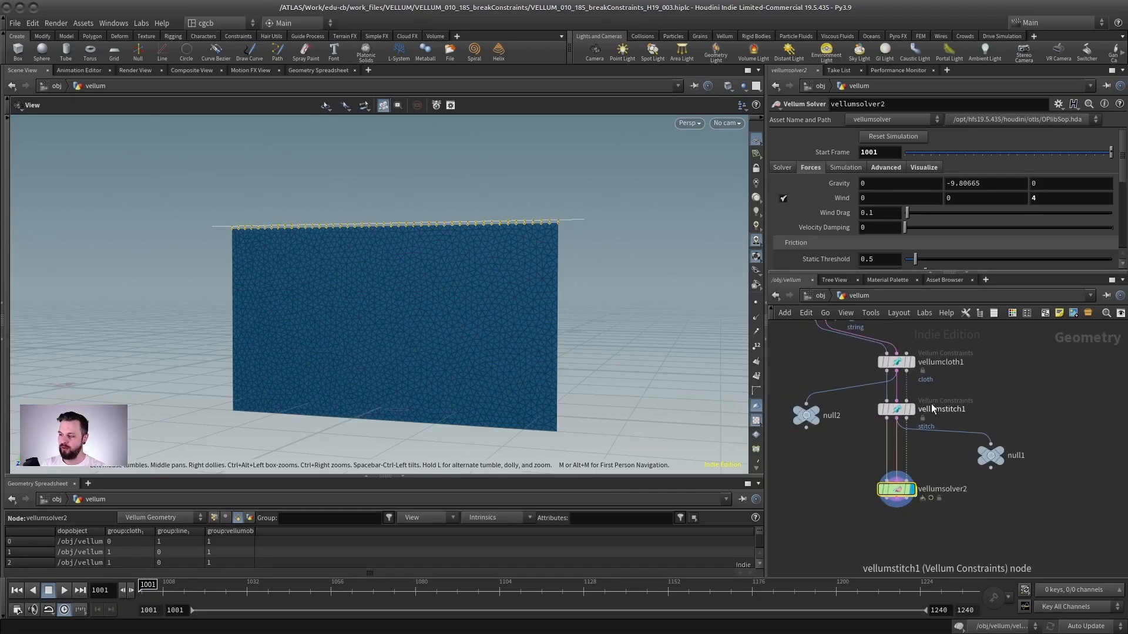
left_click(900, 438)
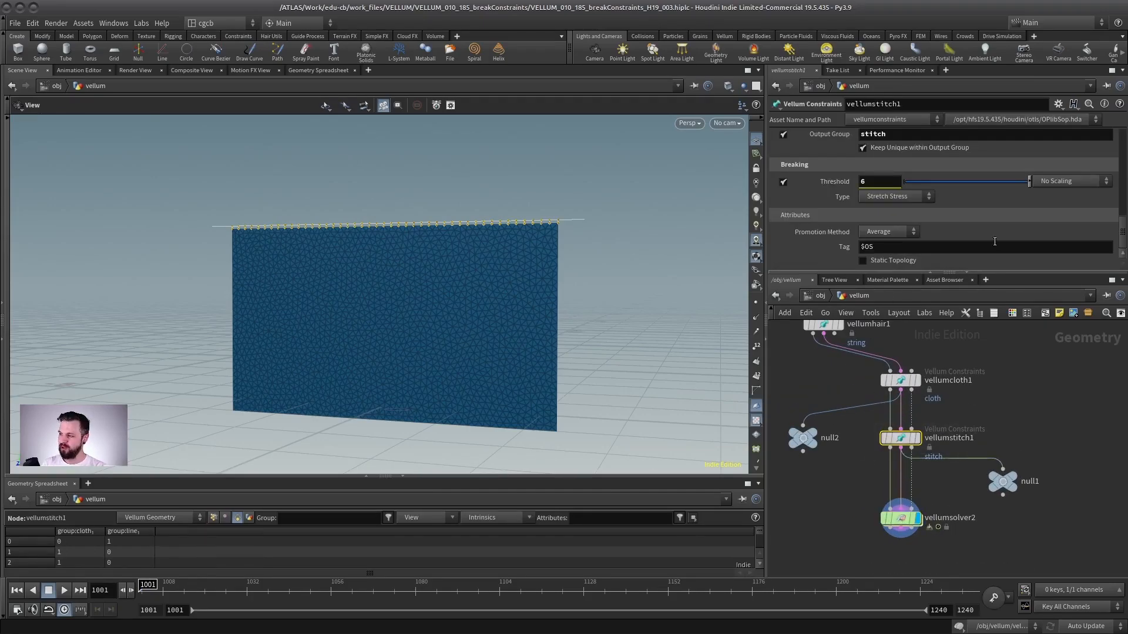
left_click_drag(999, 273, 984, 448)
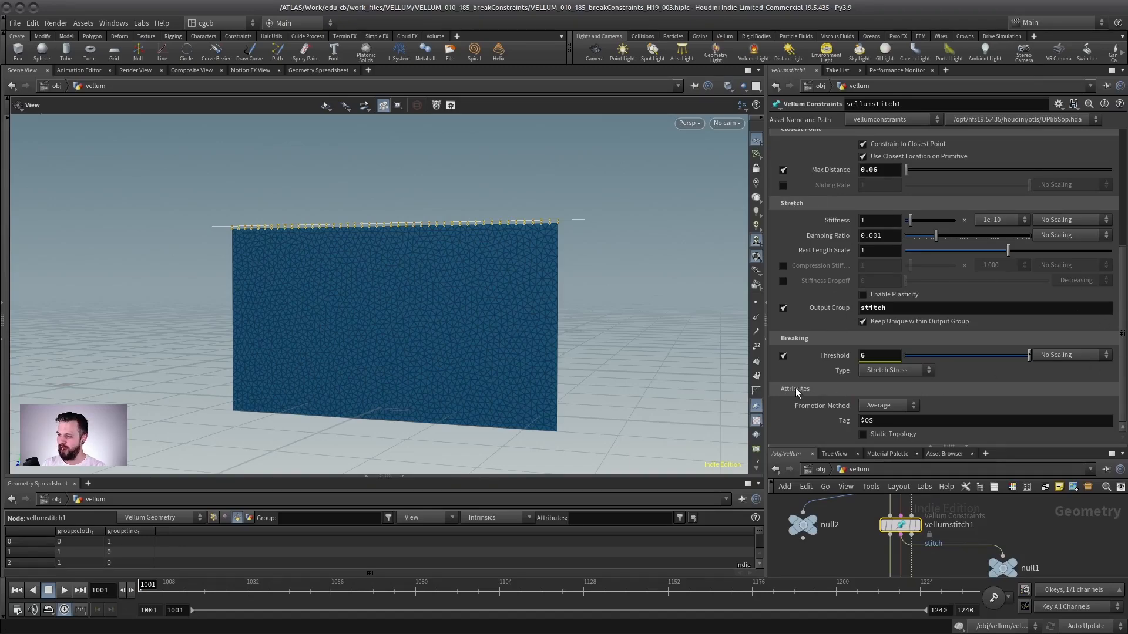
Inspect the Tag parameter values of vellumstitch1 and the other Vellum constraint nodes in the network.
left_click(875, 421)
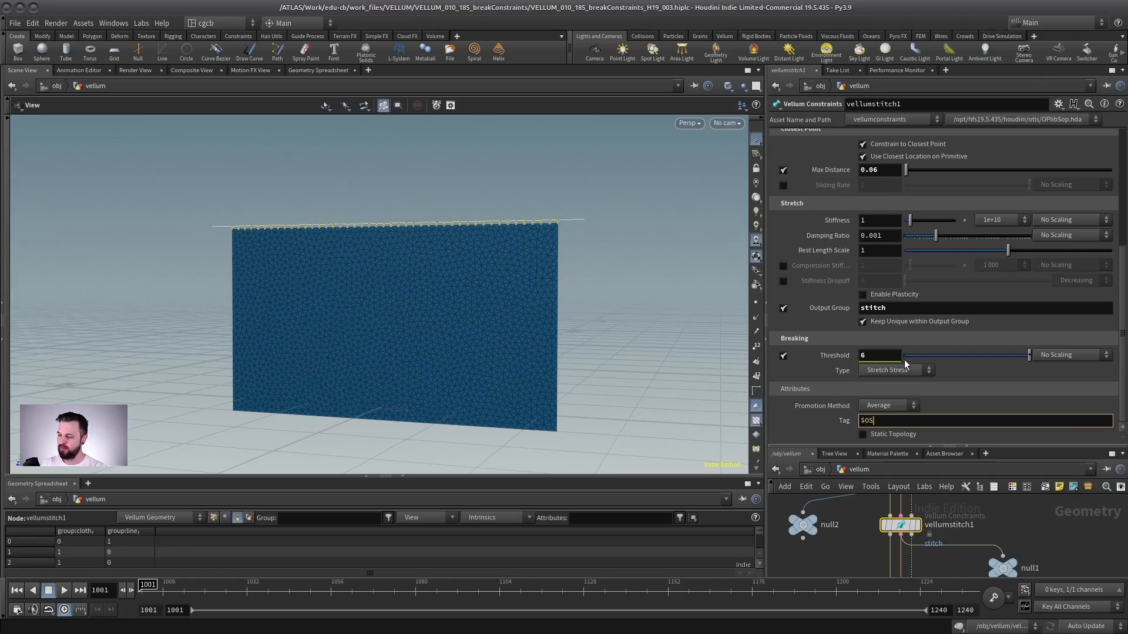
left_click(845, 421)
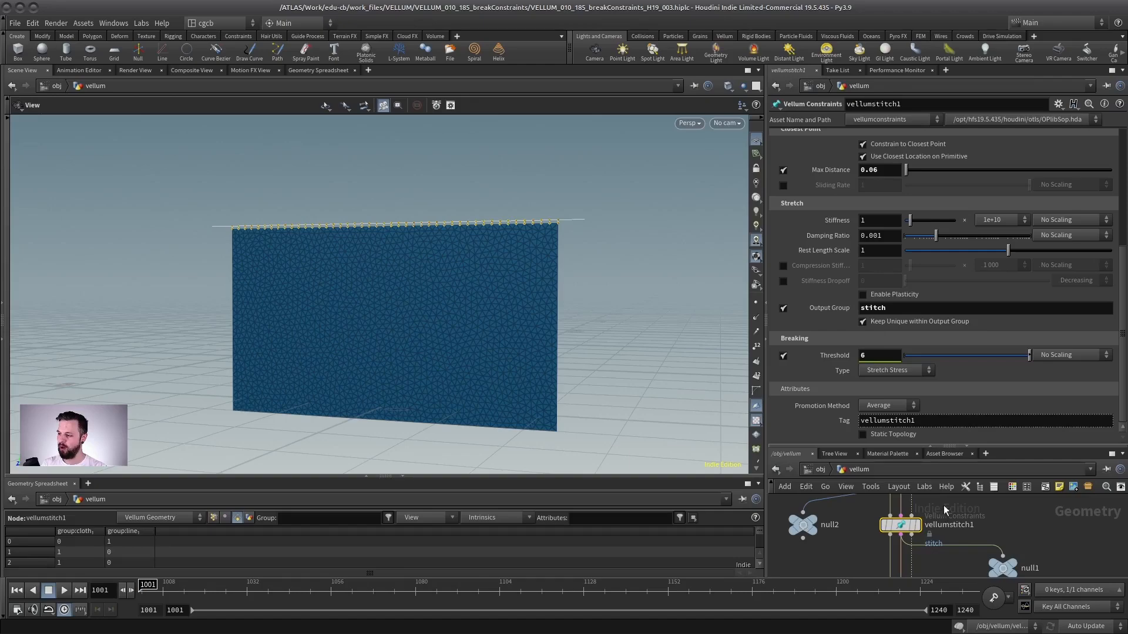
left_click_drag(947, 448, 951, 254)
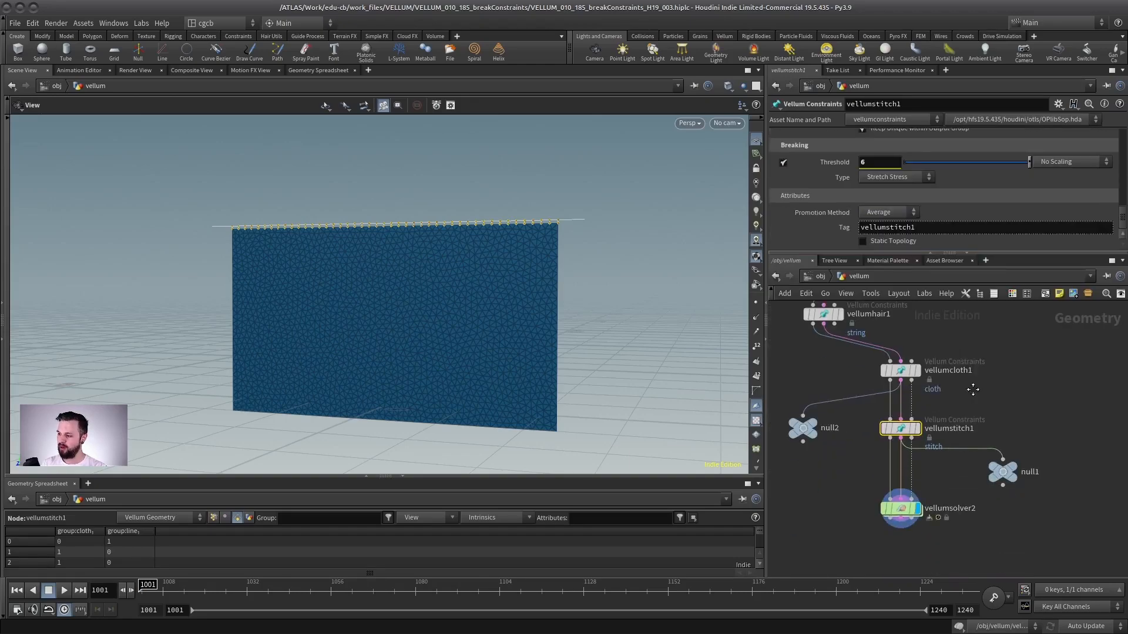
middle_click_drag(973, 390, 958, 425)
left_click(886, 405)
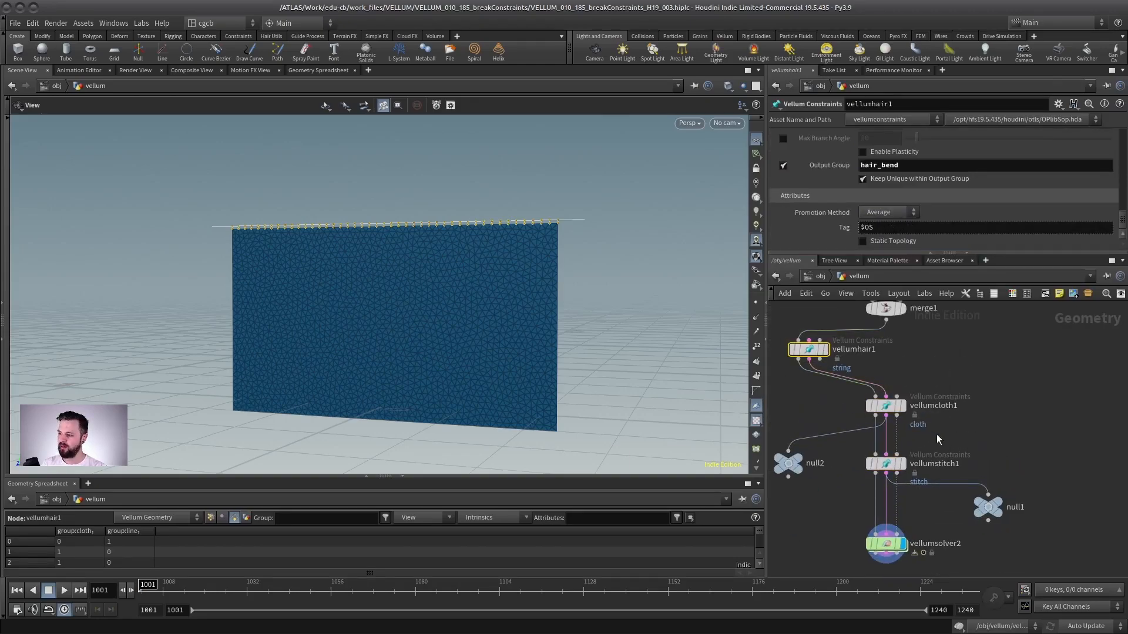
left_click(886, 463)
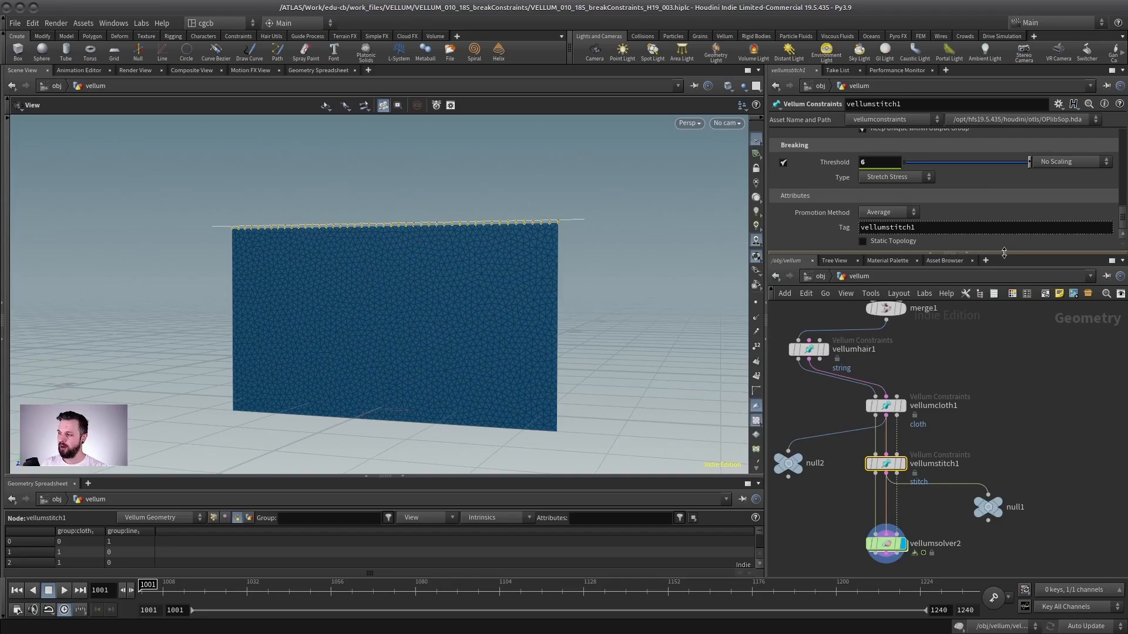
left_click(846, 229)
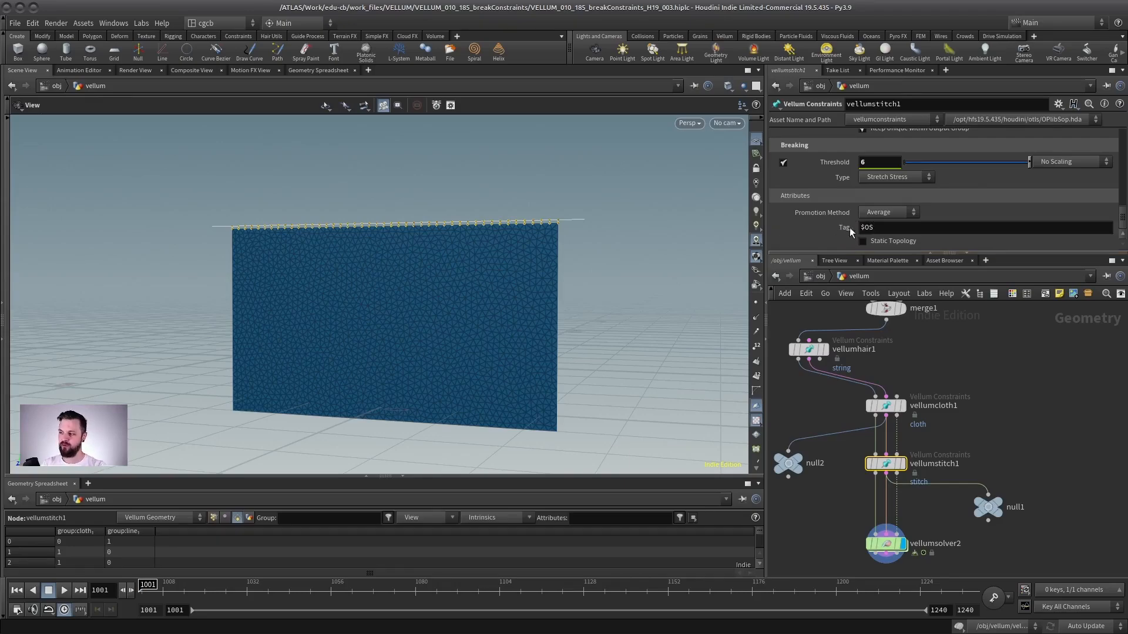
middle_click_drag(909, 360, 915, 370)
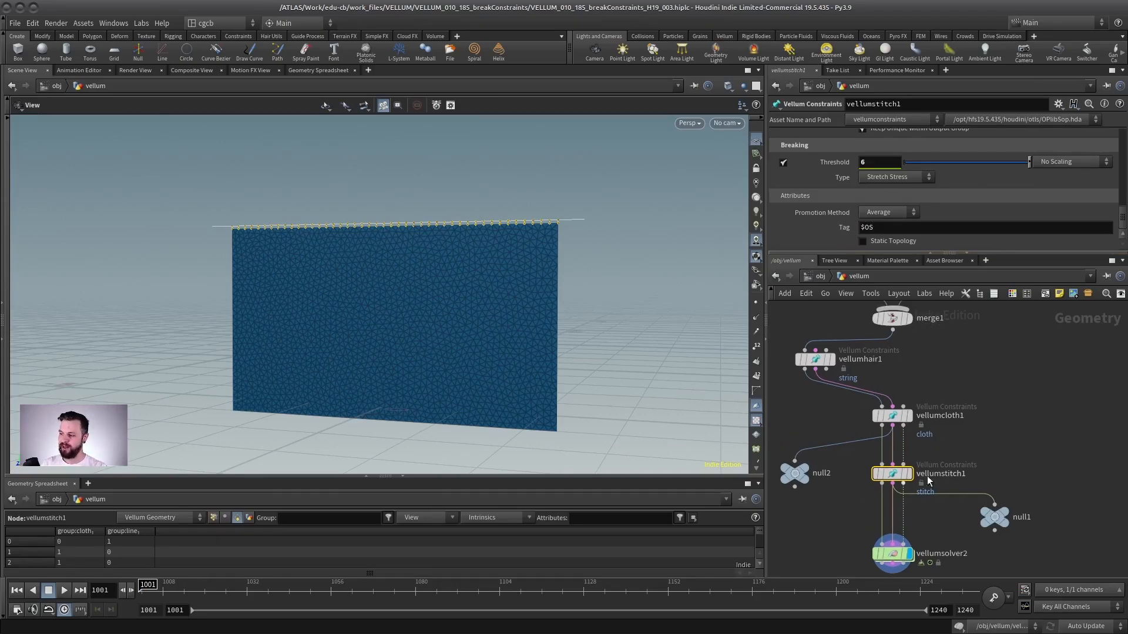
left_click(892, 416)
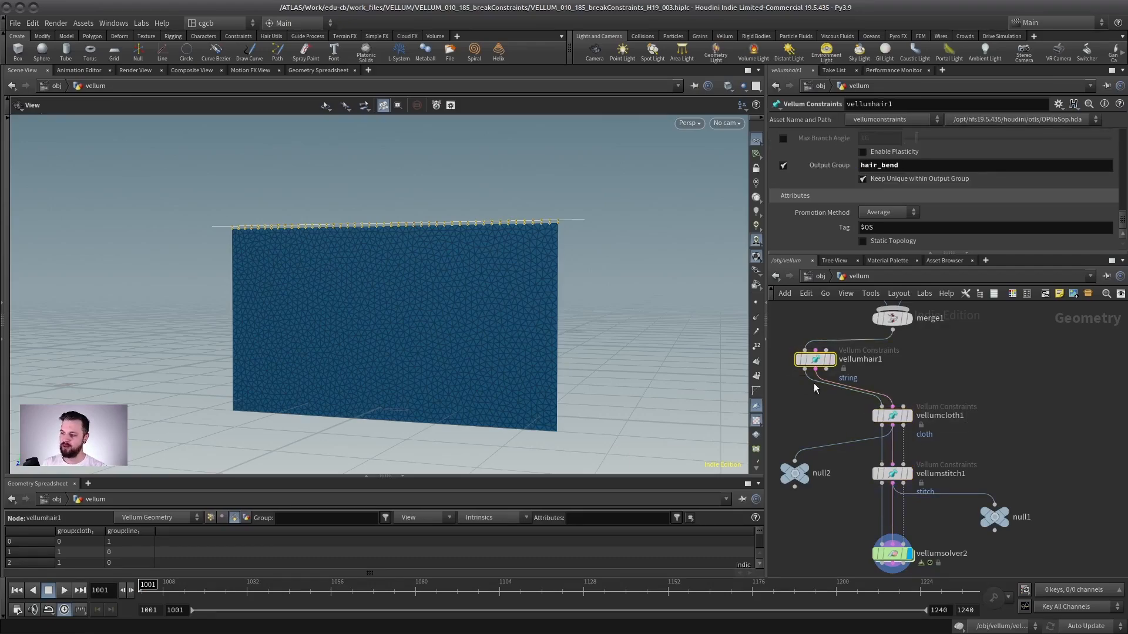
Display null1 and filter the Geometry Spreadsheet attributes by *tag to view constraint_tag values.
left_click(994, 517)
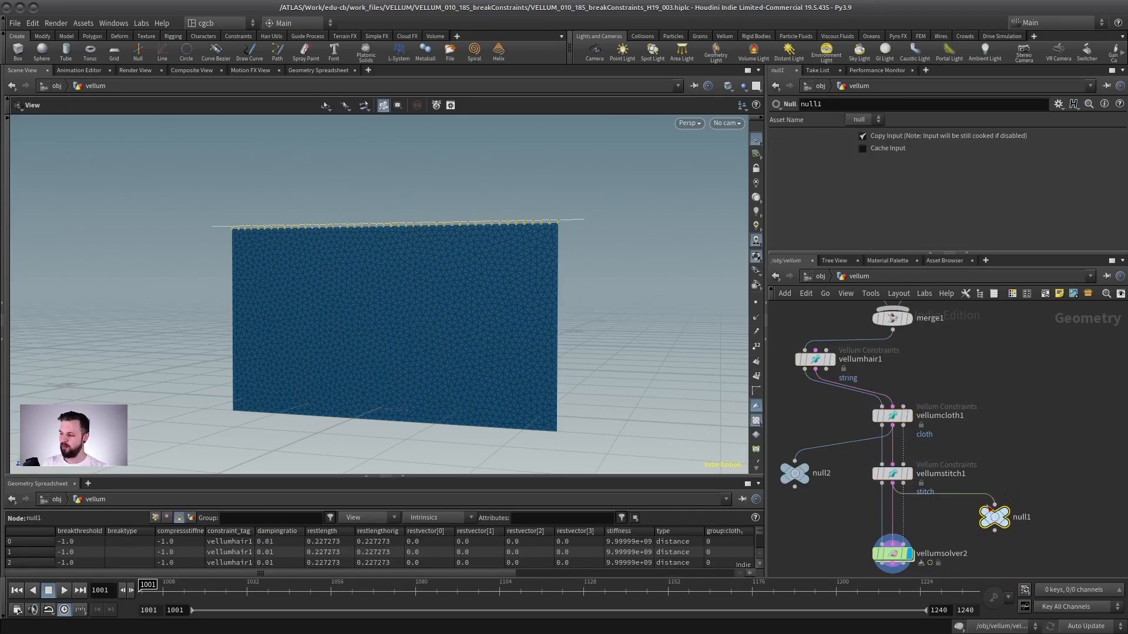
left_click(1005, 517)
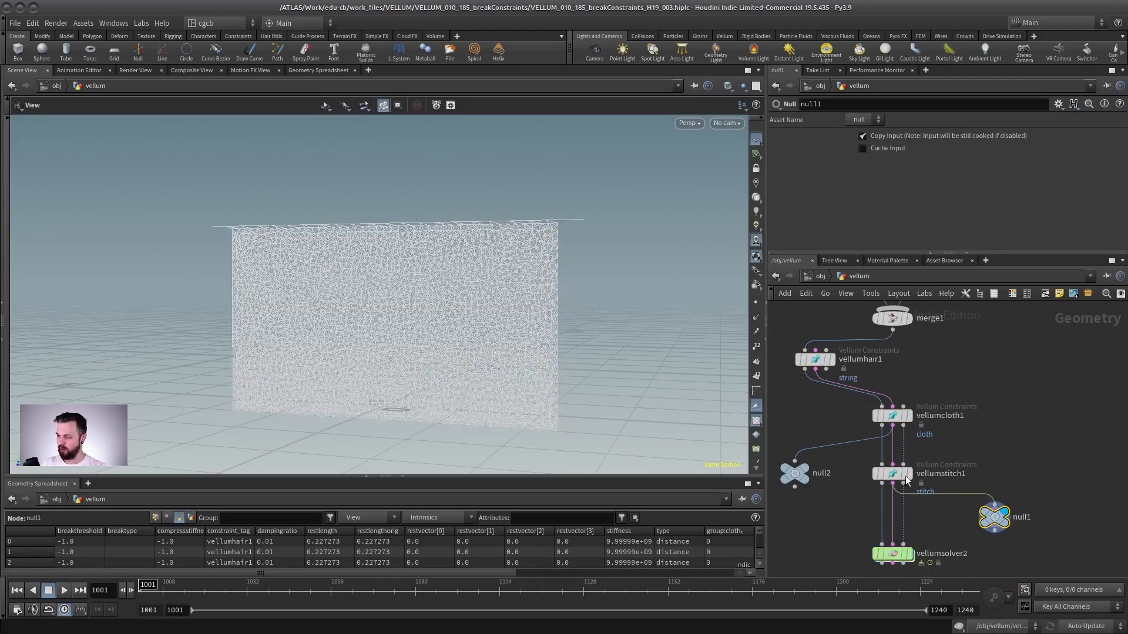
left_click_drag(572, 477, 543, 335)
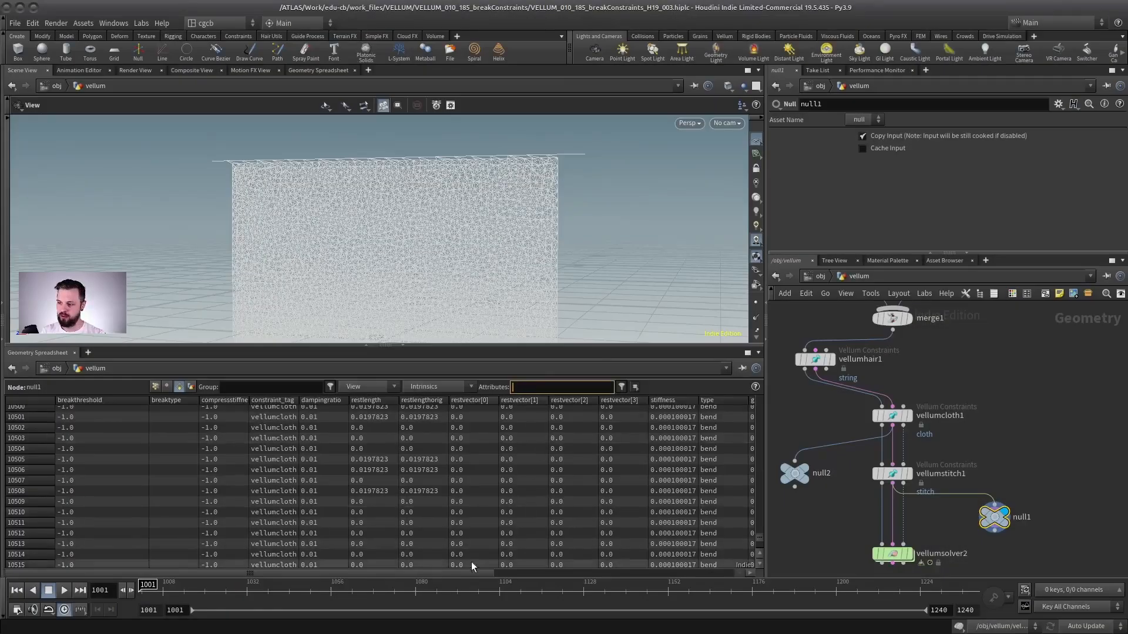
type("*tag")
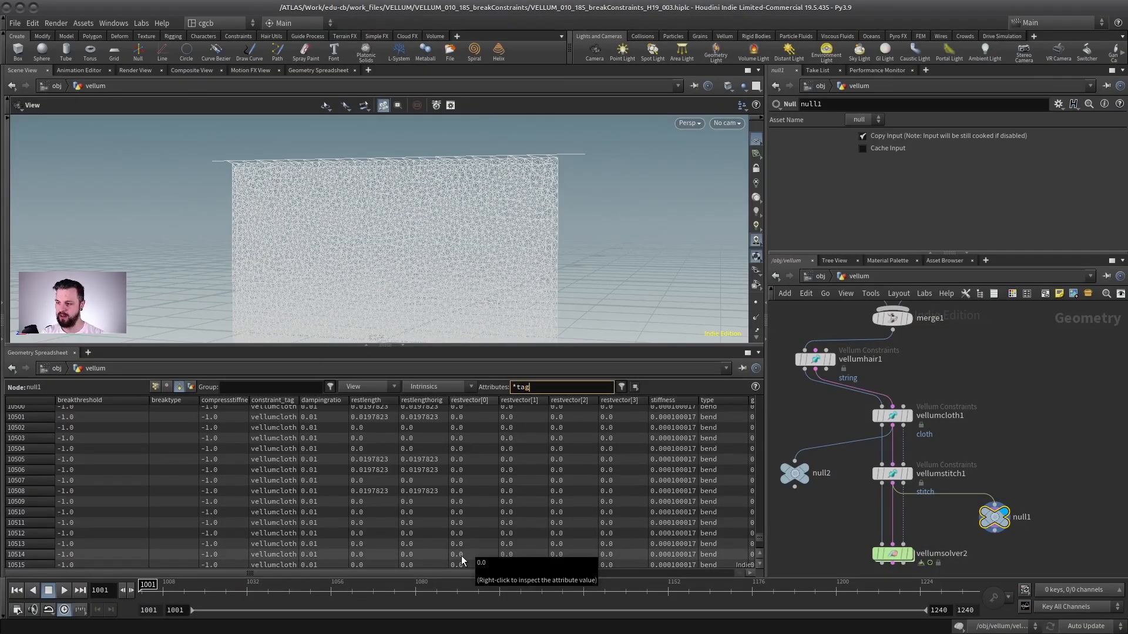
key("Return")
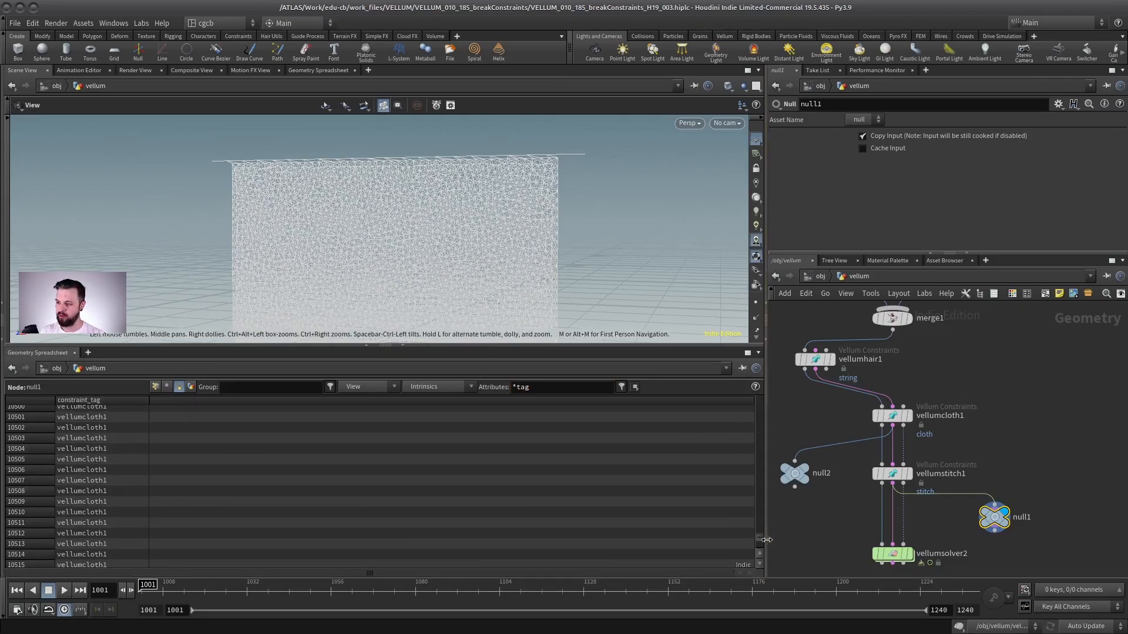
left_click_drag(758, 541, 746, 476)
middle_click_drag(906, 487, 923, 470)
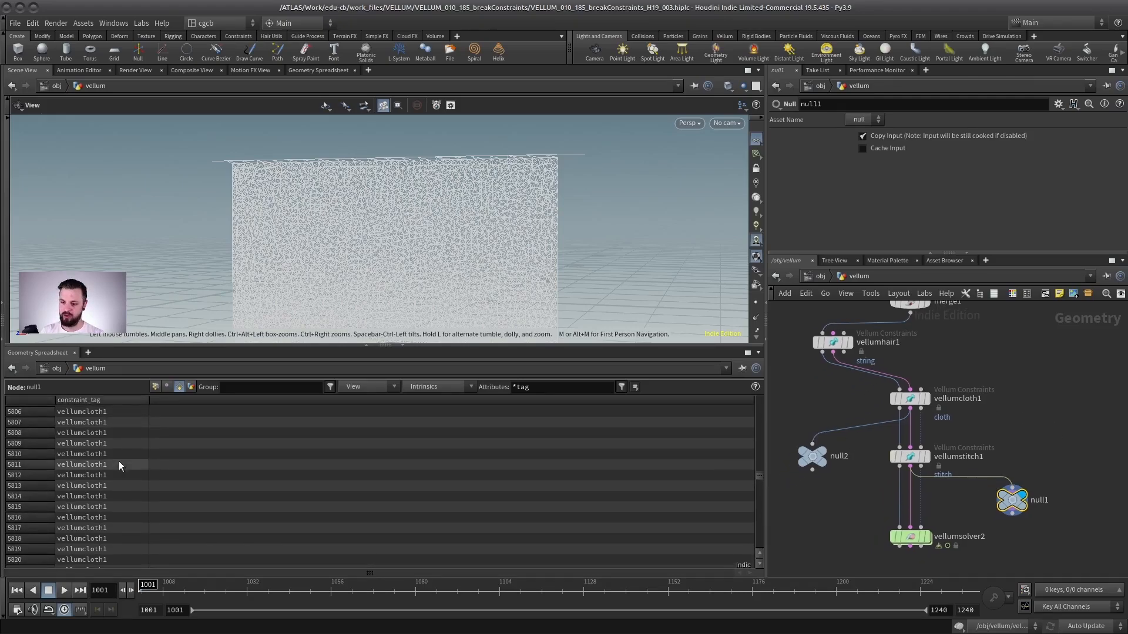
double_click(911, 536)
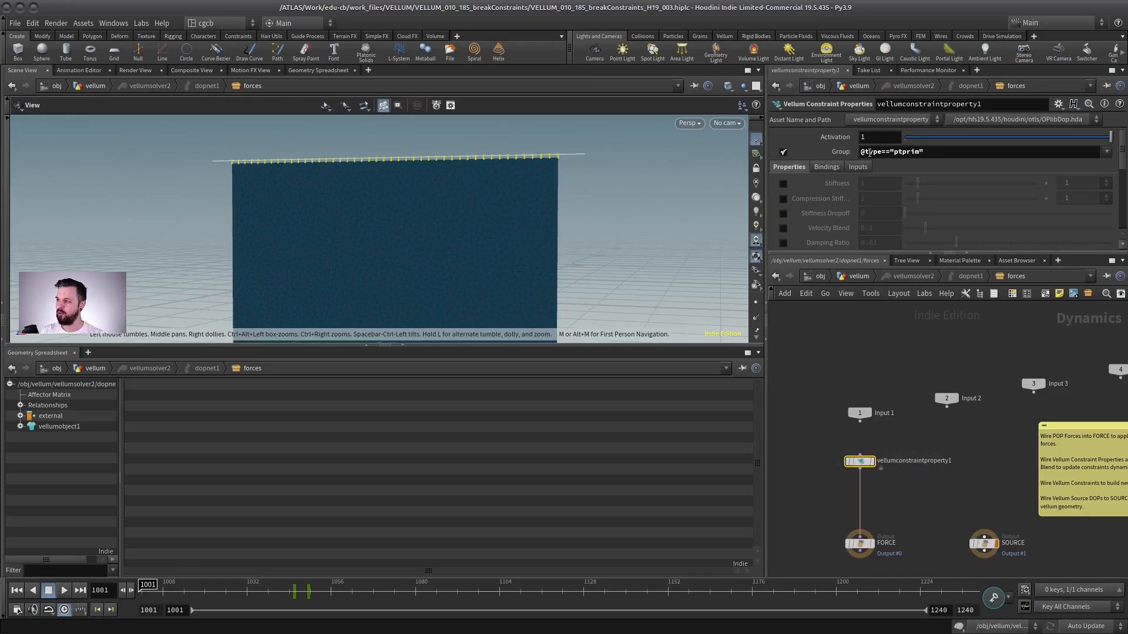
left_click_drag(934, 152, 787, 188)
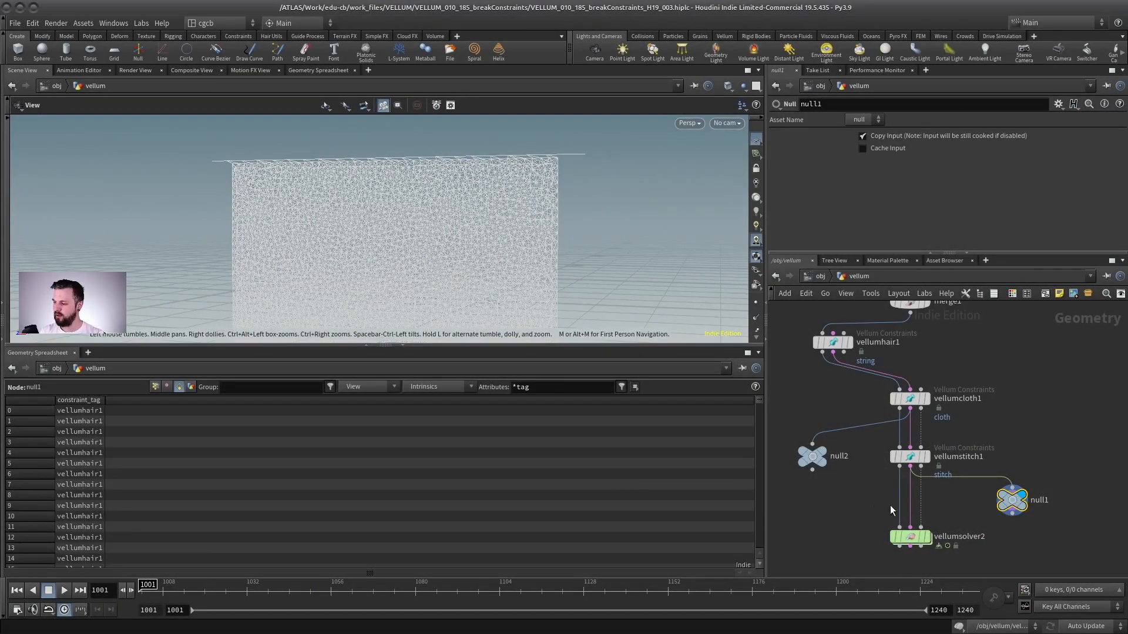
scroll(975, 444, "up", 2)
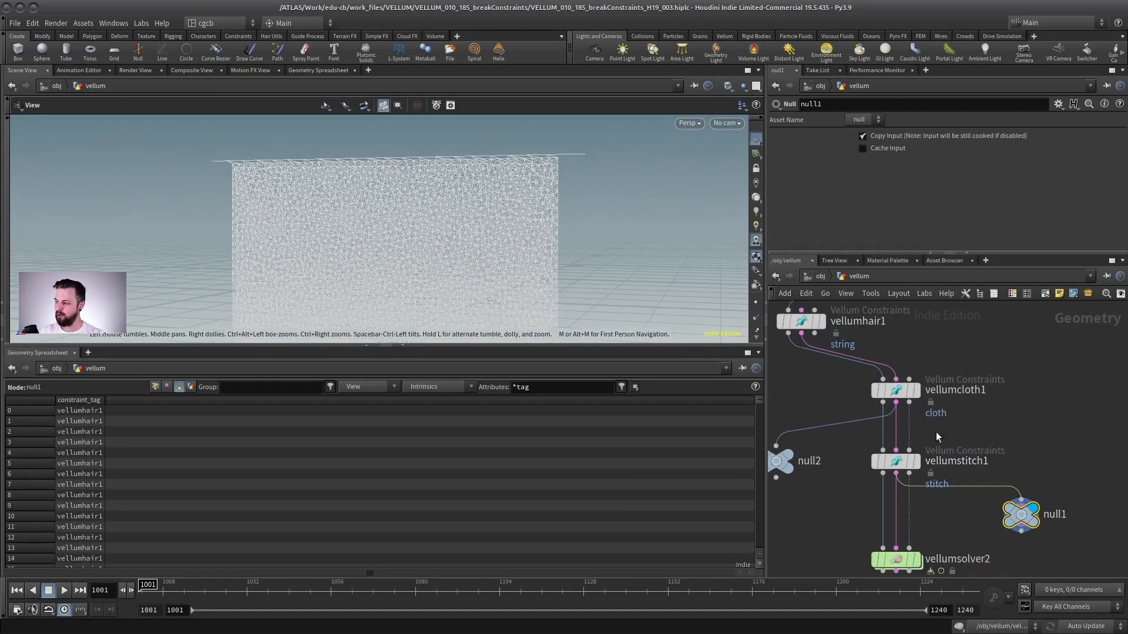
double_click(896, 560)
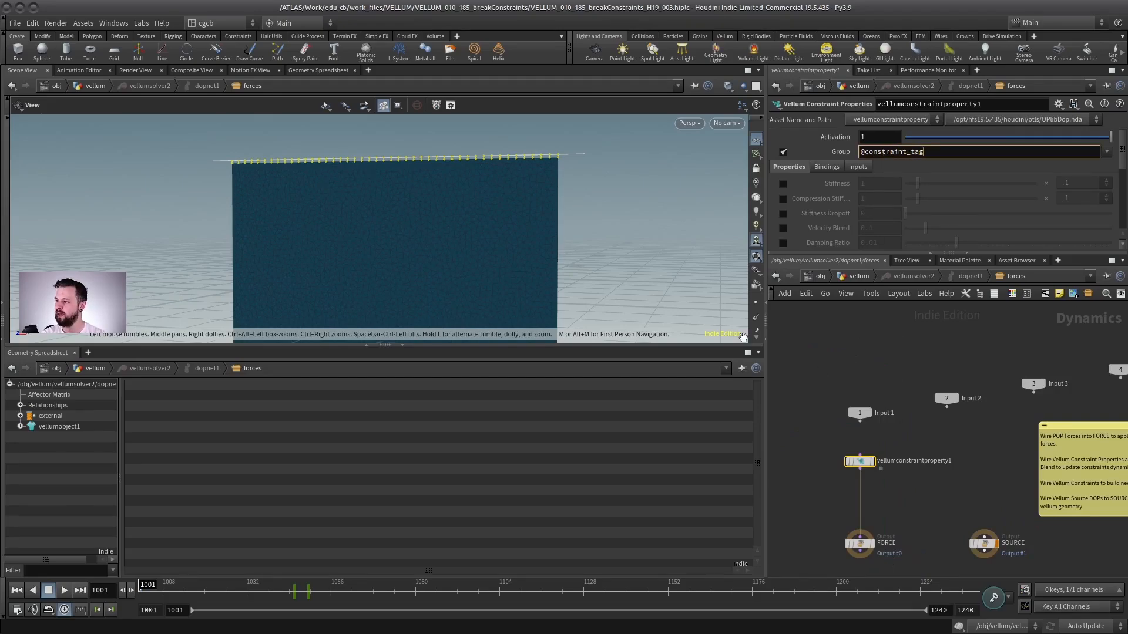
key("Left")
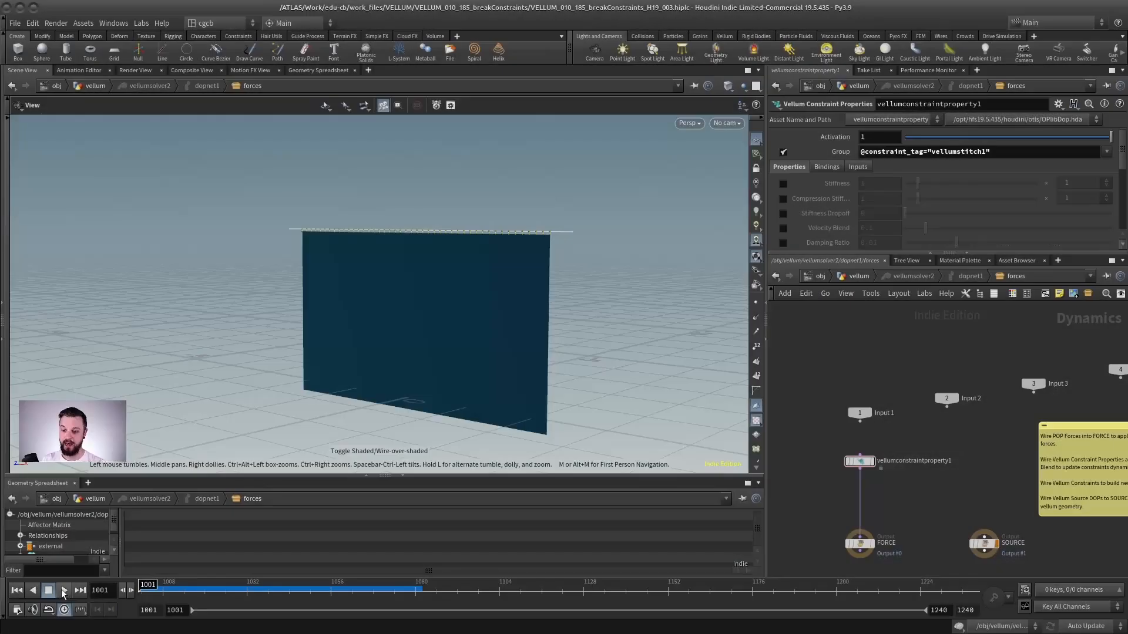
key("Up")
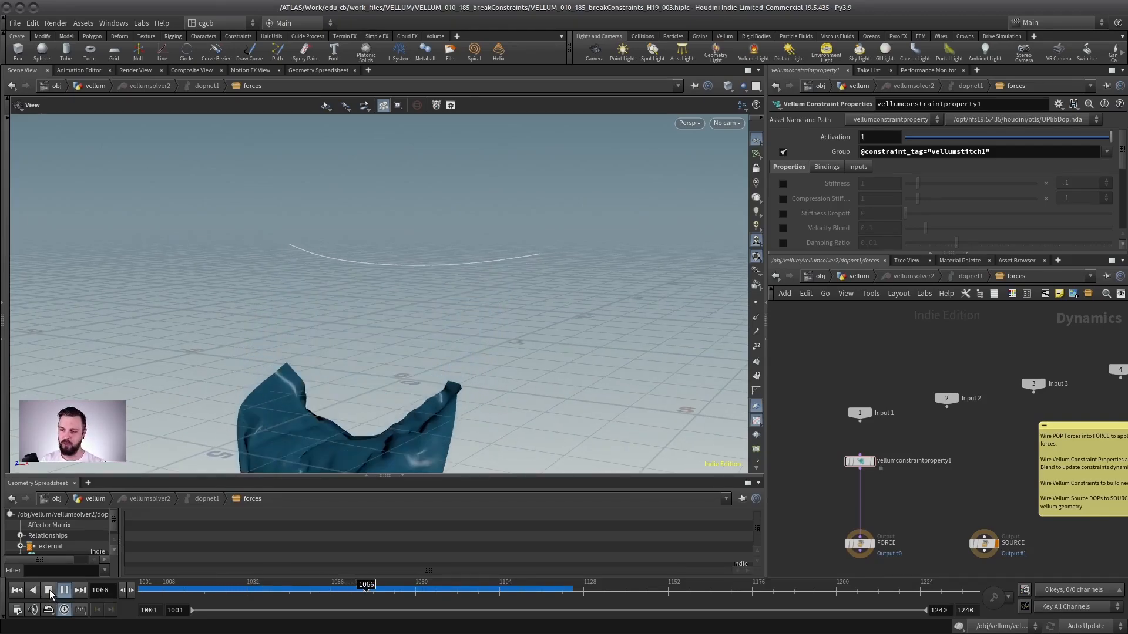
left_click(49, 593)
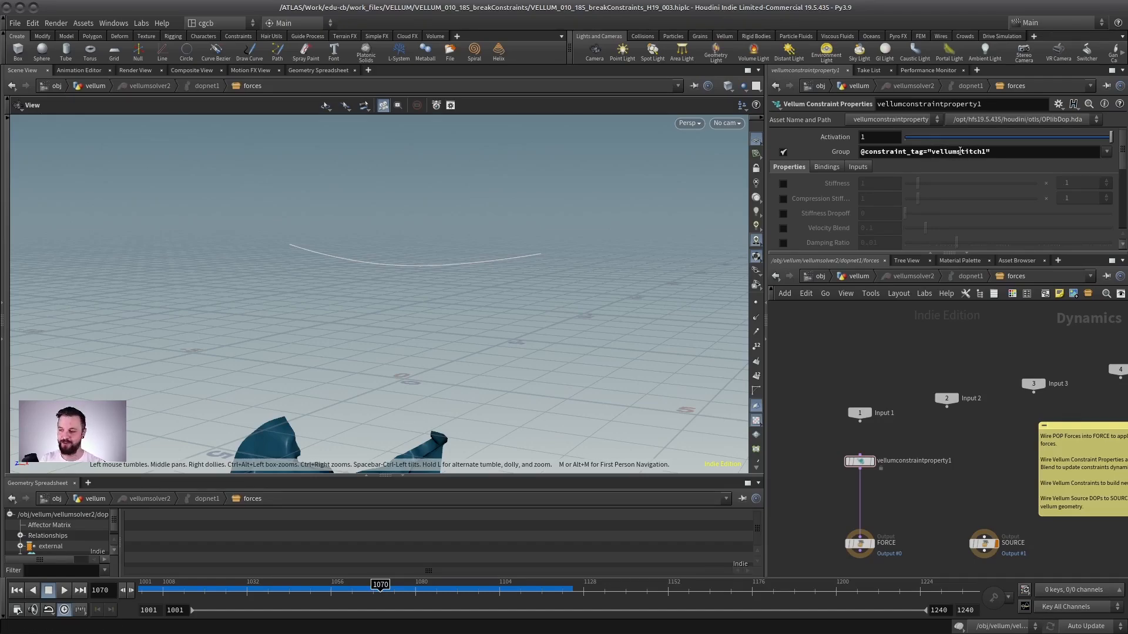
Play, reset and scrub the simulation to review how the stitch constraints break.
left_click_drag(924, 151, 848, 155)
left_click(1011, 156)
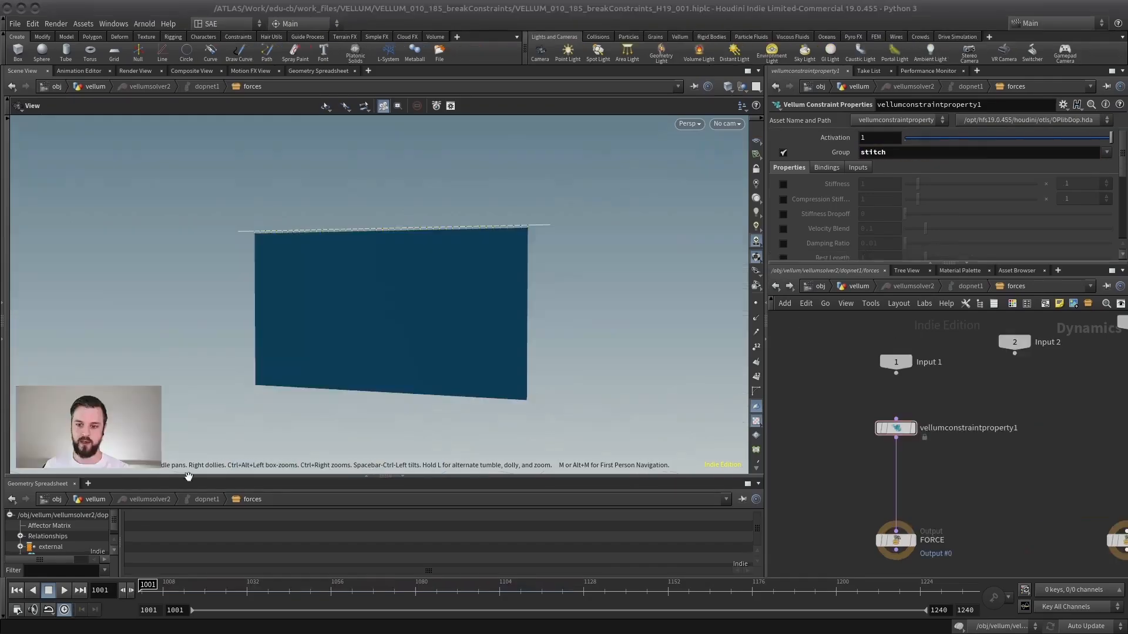
left_click(64, 590)
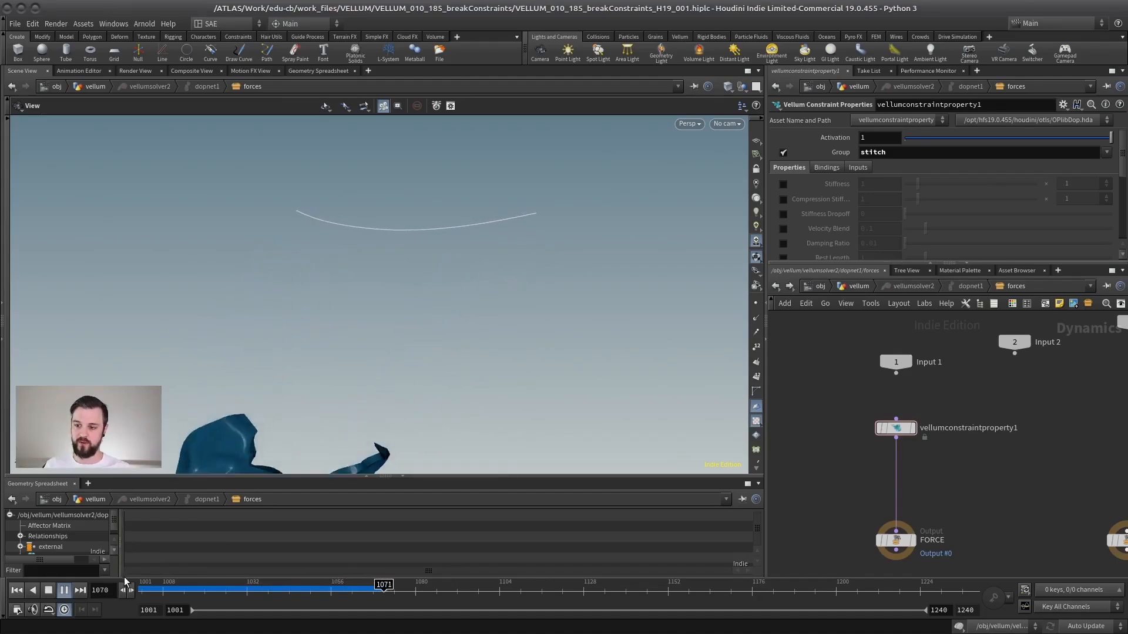
left_click(16, 591)
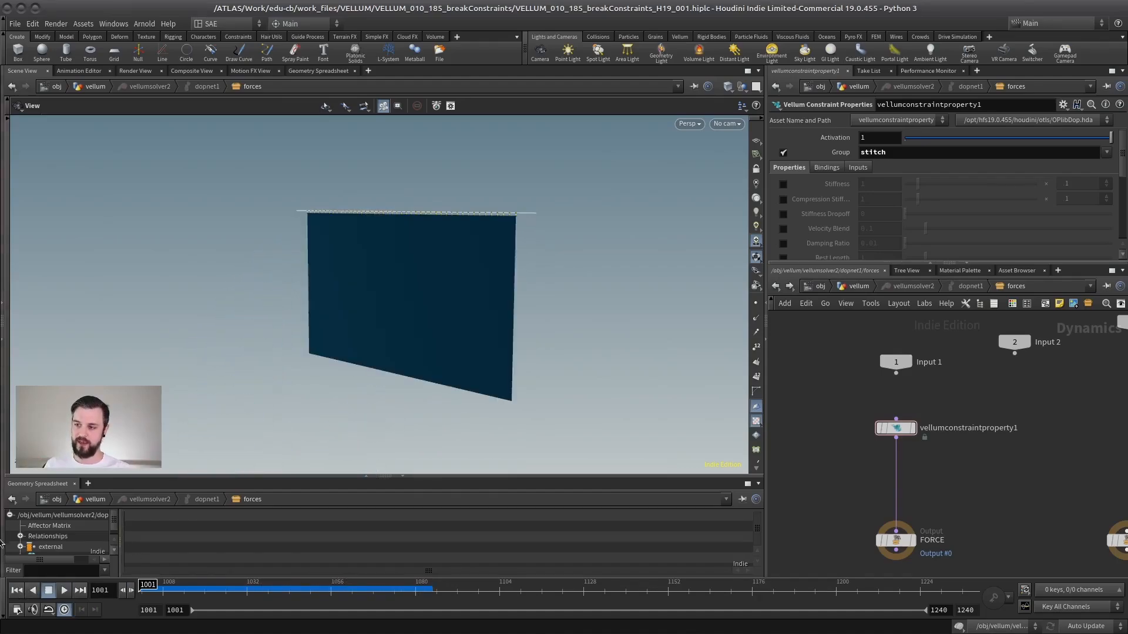
left_click(65, 590)
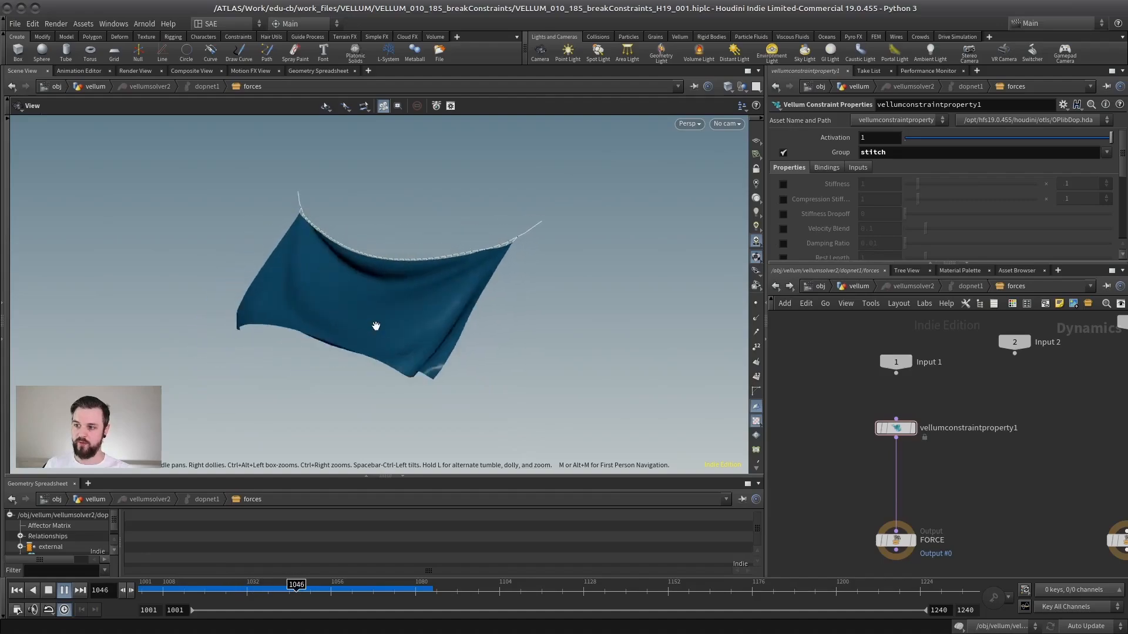
left_click(64, 591)
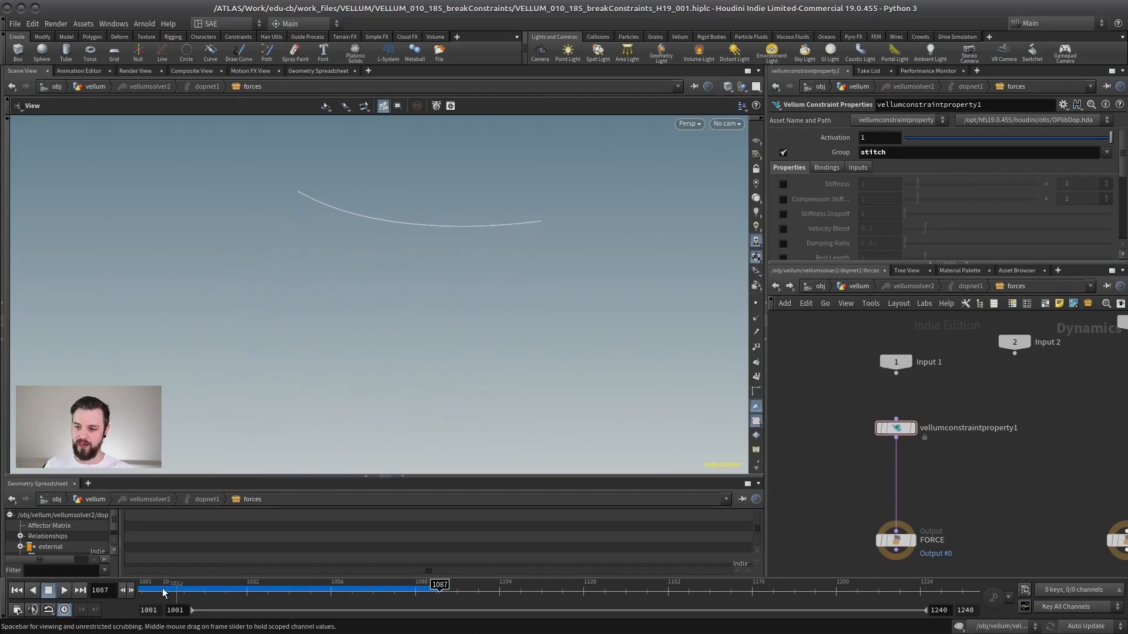
left_click_drag(162, 588, 324, 590)
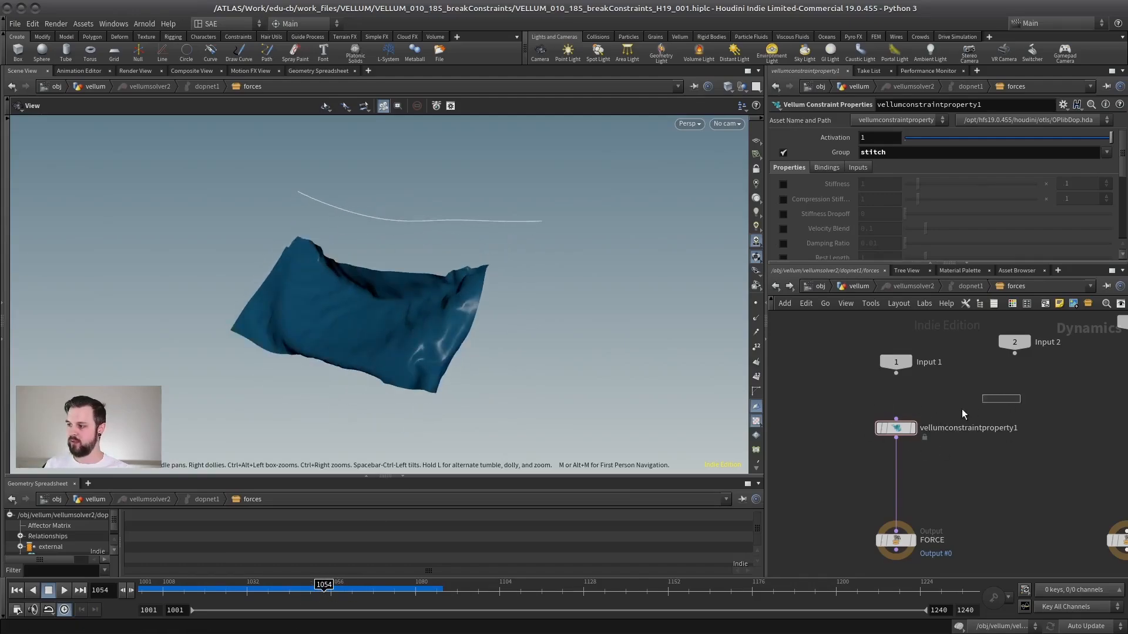
Examine the forces network outputs and vellumconstraintproperty1's Break Threshold parameter.
left_click_drag(962, 412, 814, 475)
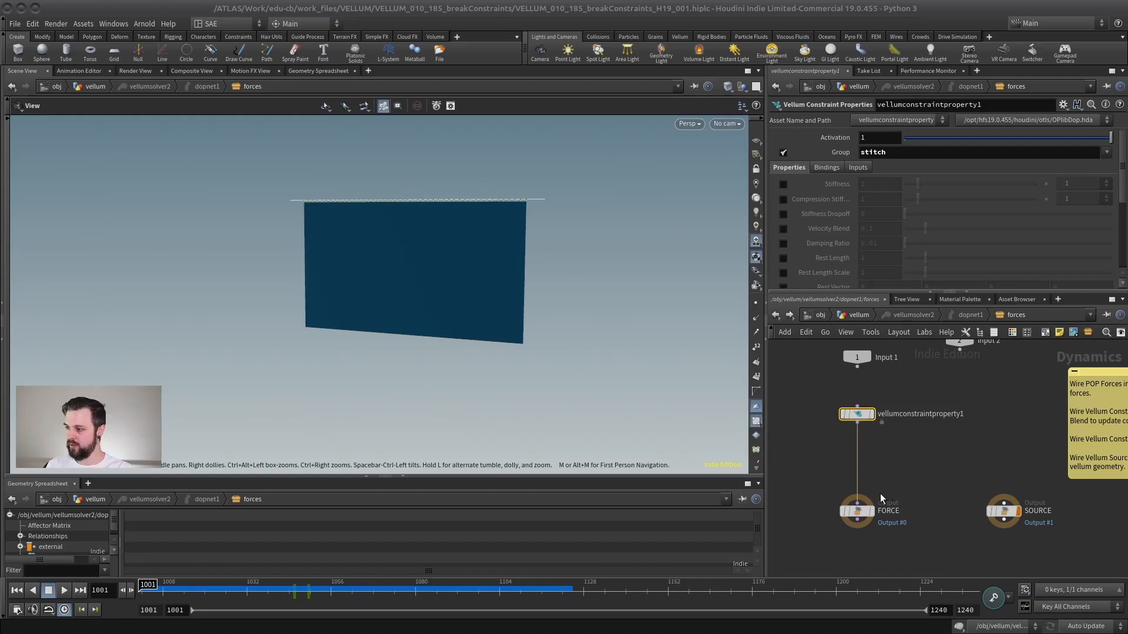
left_click(848, 515)
left_click(1003, 511)
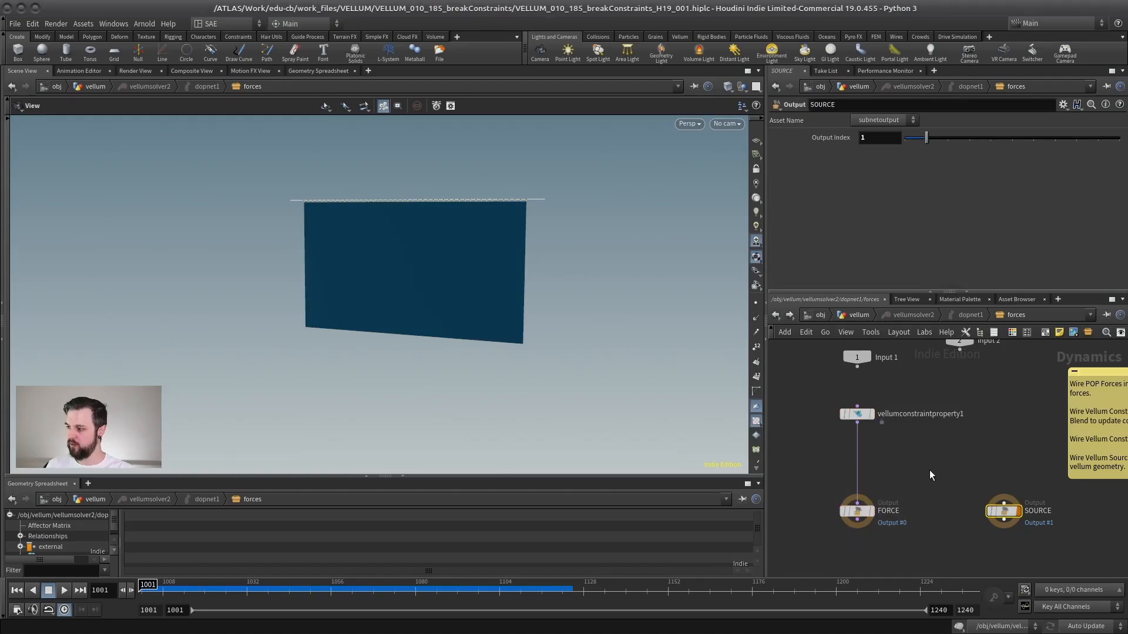
middle_click_drag(1053, 499, 1067, 500)
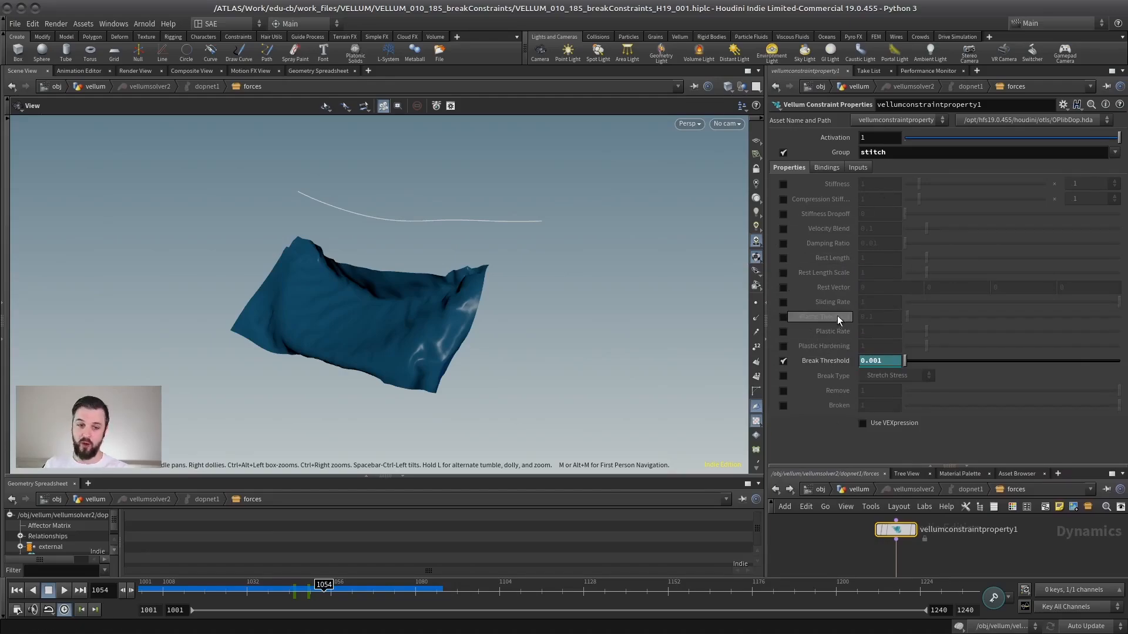
Review the Group field's list of constraint groups and start replacing the Group with an @ attribute expression.
double_click(877, 153)
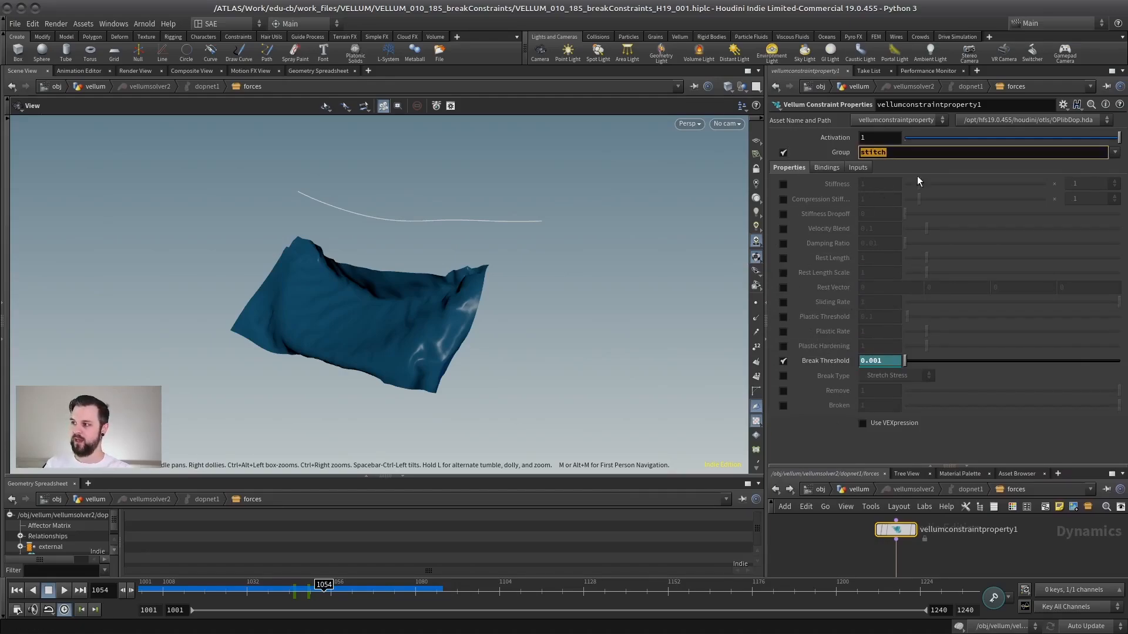
left_click(1115, 152)
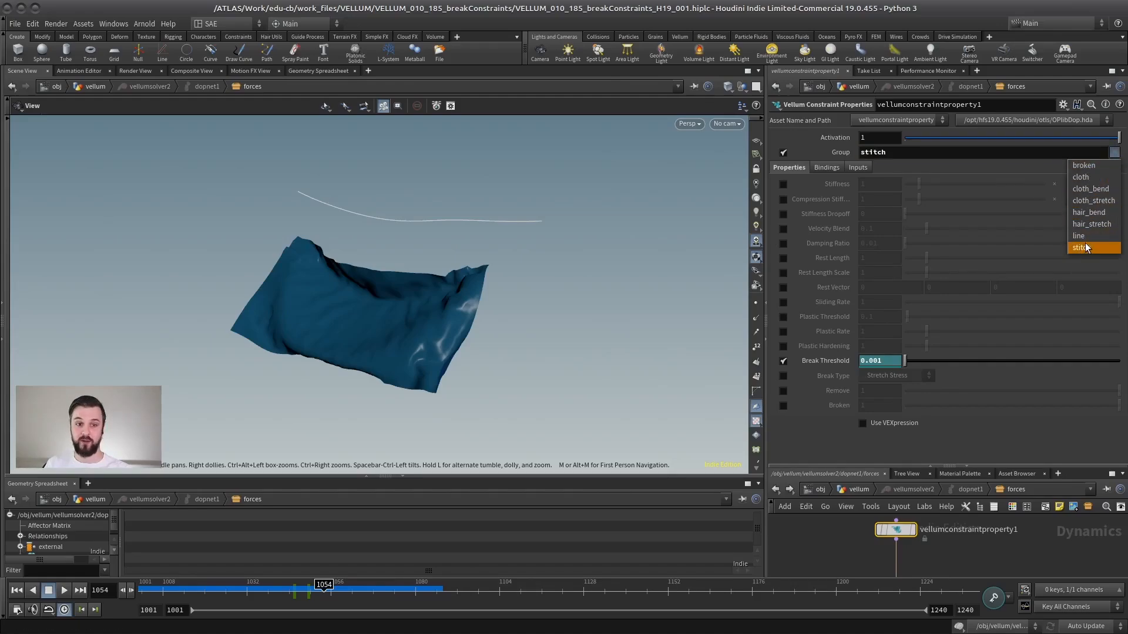
left_click(997, 151)
left_click_drag(917, 153, 840, 156)
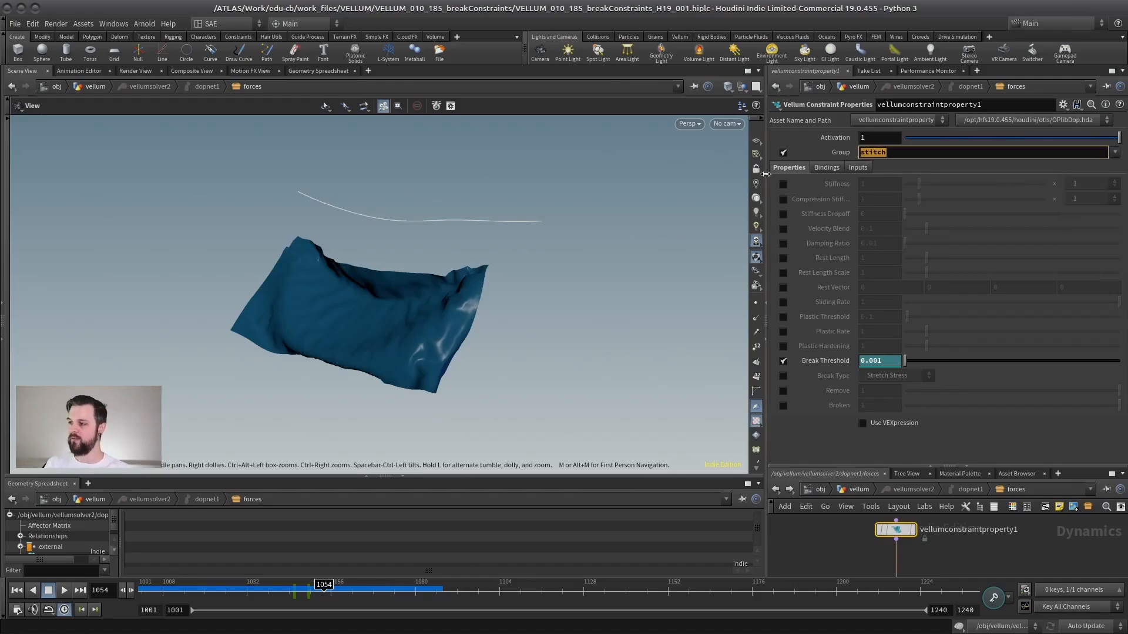
type("@")
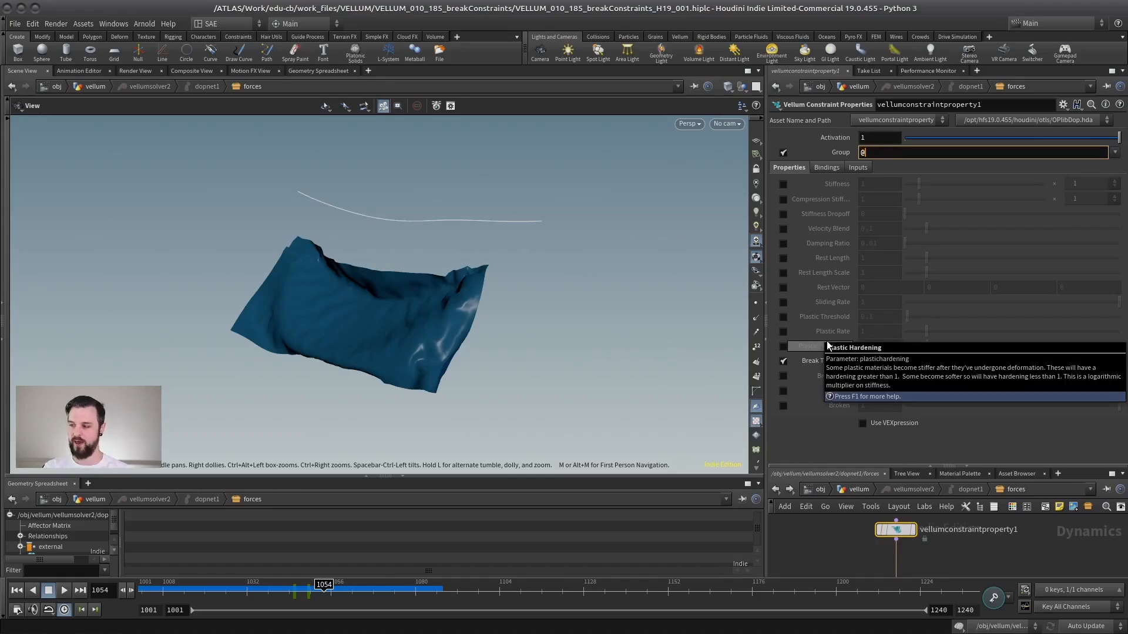